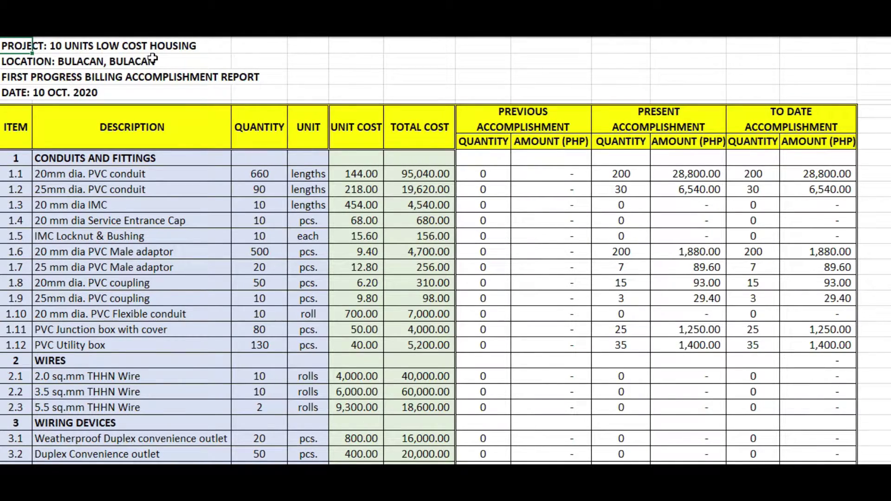
# - Review the billing report's title lines and the numbered item categories from Conduits and Fittings down to Grounding
pyautogui.click(16, 77)
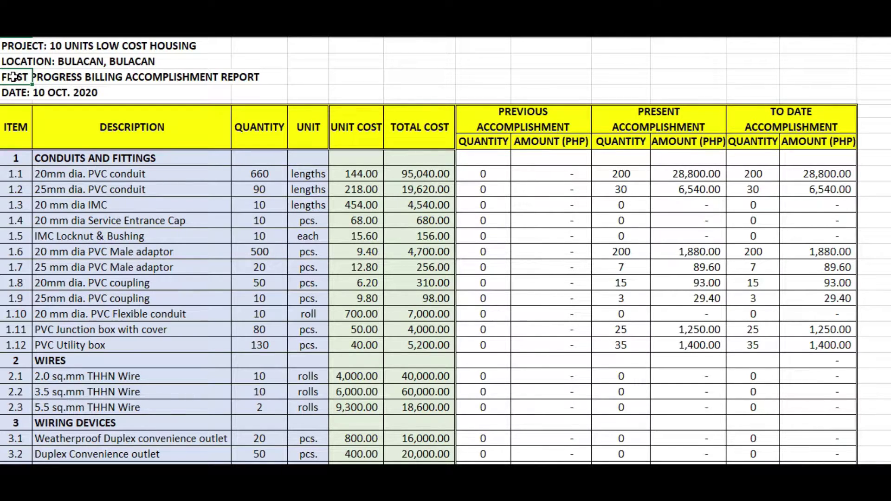
pyautogui.click(133, 183)
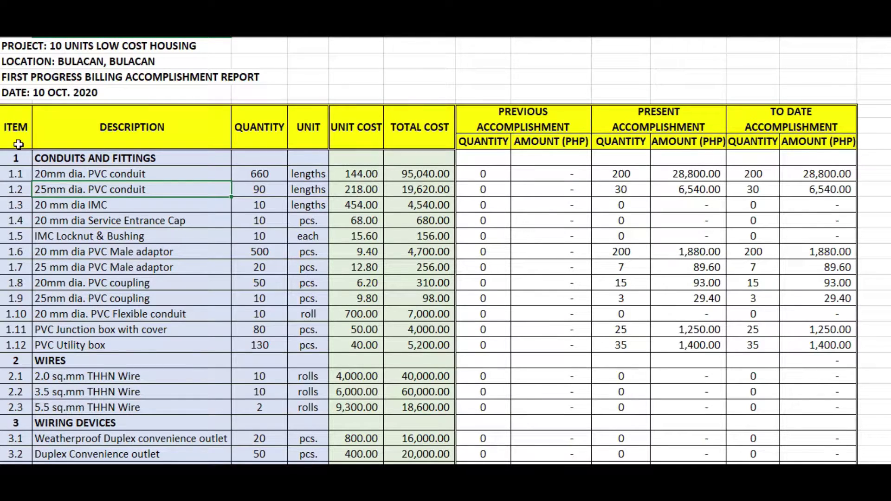
pyautogui.click(12, 160)
pyautogui.click(16, 360)
pyautogui.scroll(-2, 4, 315)
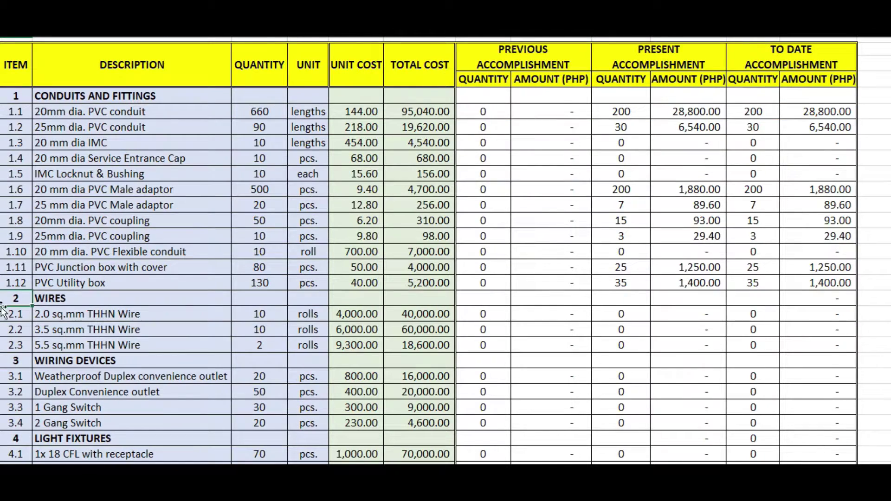
pyautogui.click(14, 361)
pyautogui.scroll(-1, 56, 365)
pyautogui.click(15, 421)
pyautogui.click(15, 451)
pyautogui.scroll(-2, 16, 445)
pyautogui.click(18, 421)
pyautogui.scroll(-2, 17, 421)
pyautogui.scroll(3, 74, 345)
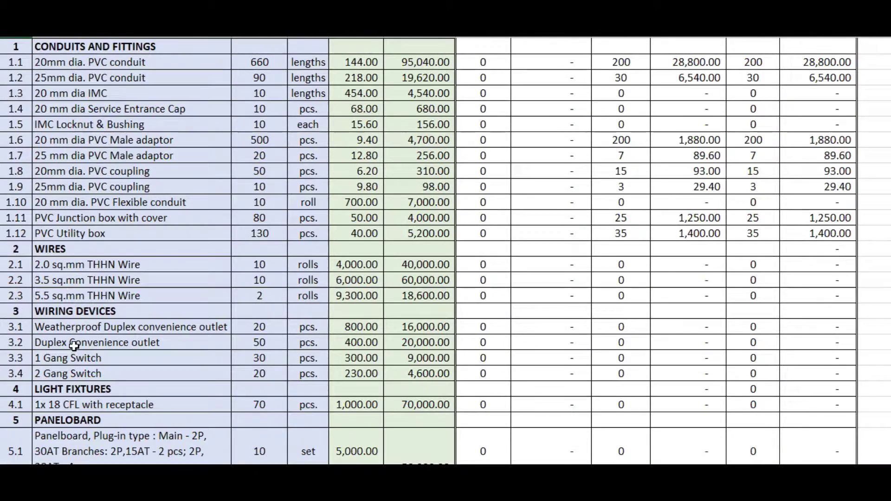
pyautogui.scroll(3, 74, 344)
pyautogui.scroll(-2, 96, 253)
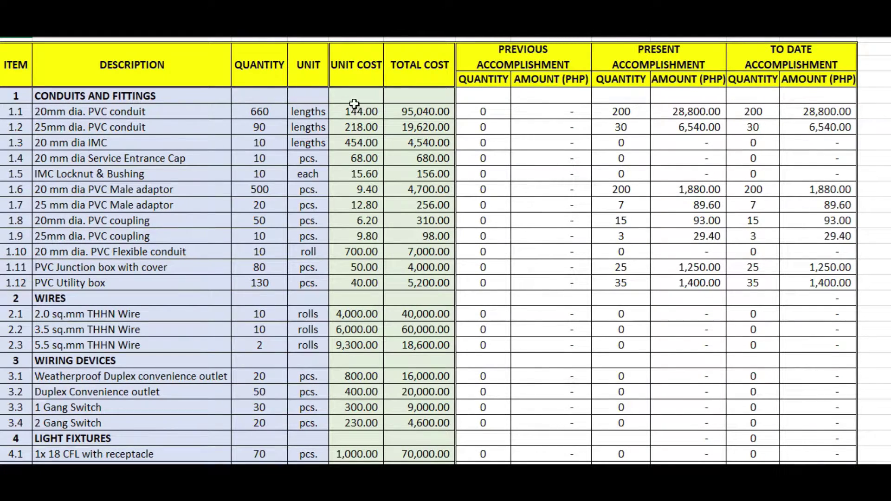
# - Examine item 1.1's description and unit cost, and the cost columns down to the grand total
pyautogui.click(16, 110)
pyautogui.click(54, 112)
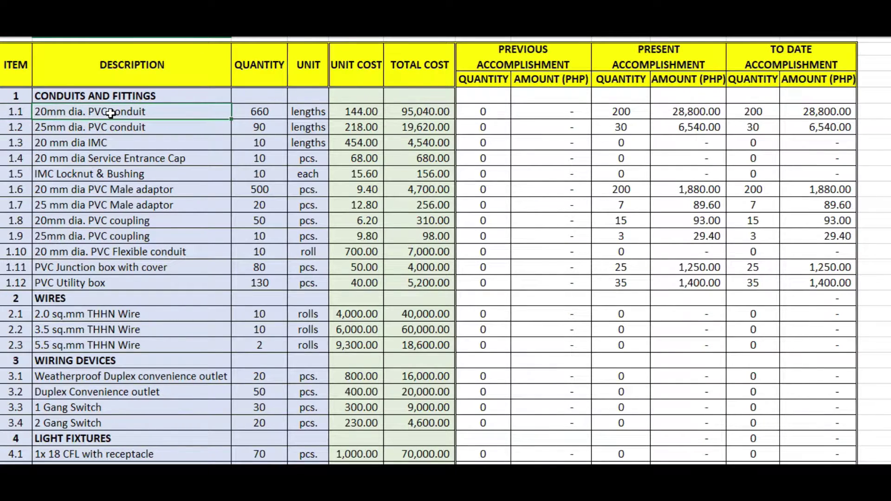
pyautogui.click(356, 107)
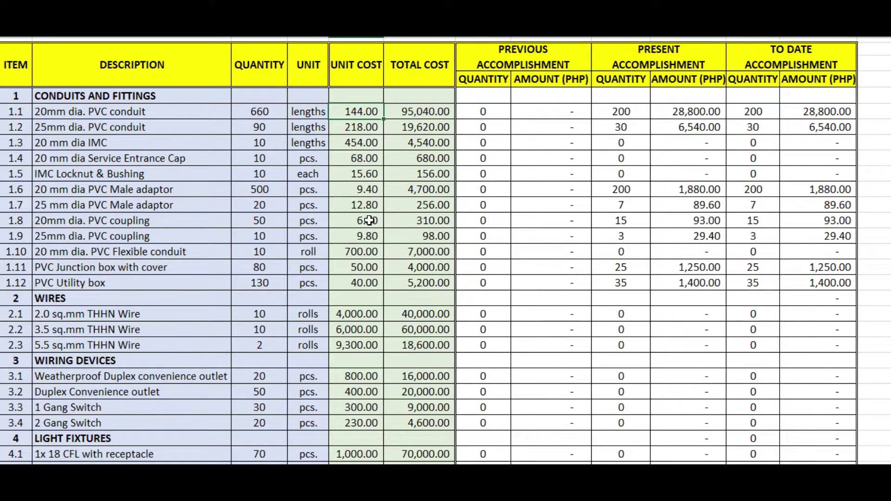
pyautogui.scroll(-4, 255, 364)
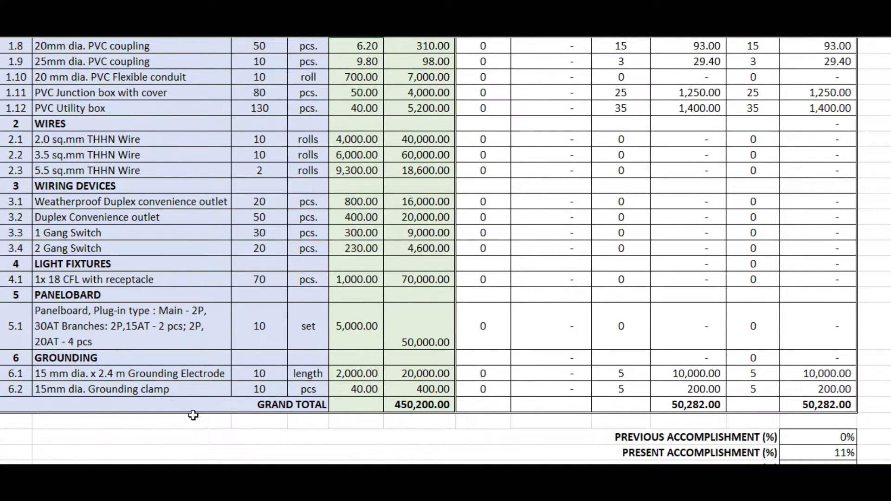
pyautogui.scroll(5, 194, 355)
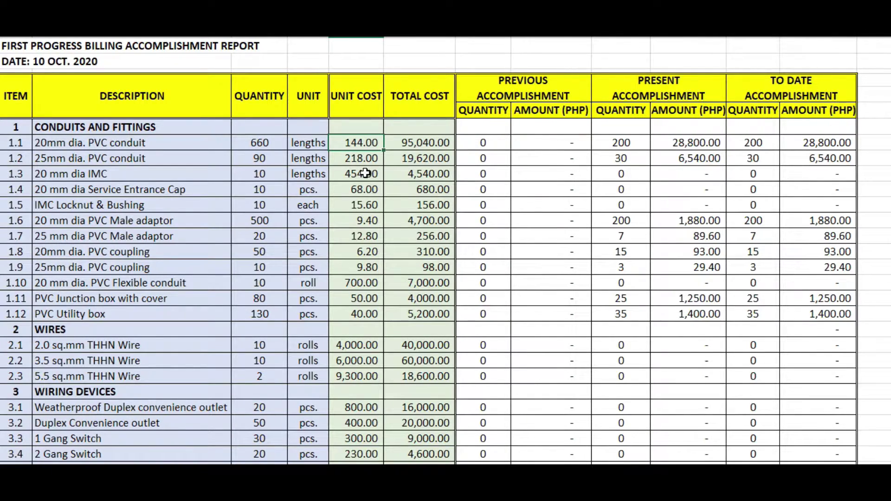
# - Check the contract descriptions and quantities of the Conduits and Fittings items, including the 20 mm PVC conduit and male adaptor
pyautogui.click(146, 140)
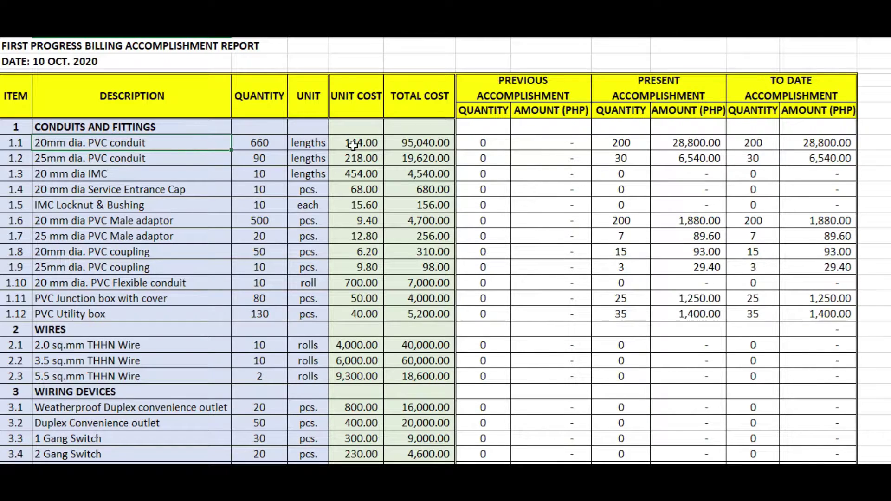
pyautogui.click(246, 219)
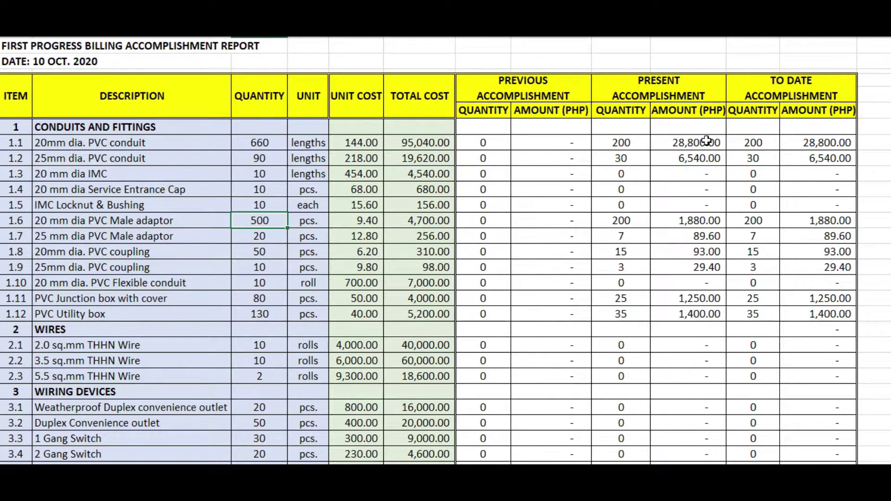
pyautogui.scroll(-1, 513, 235)
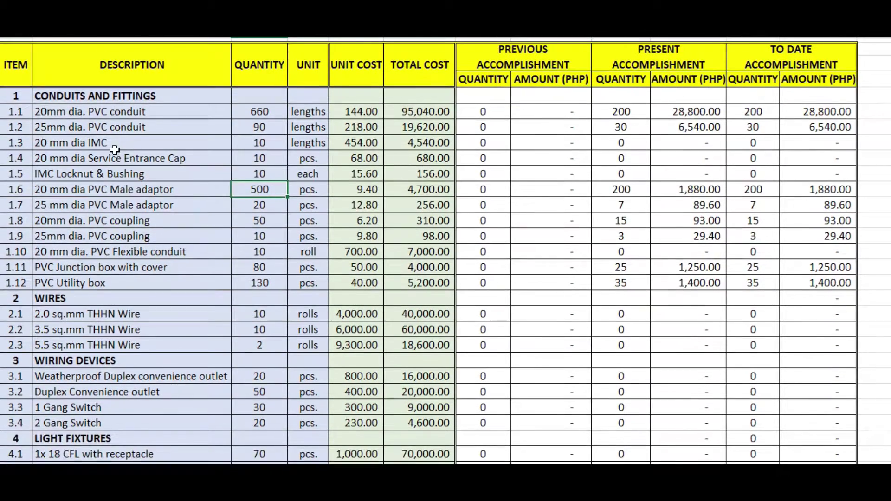
pyautogui.scroll(2, 31, 164)
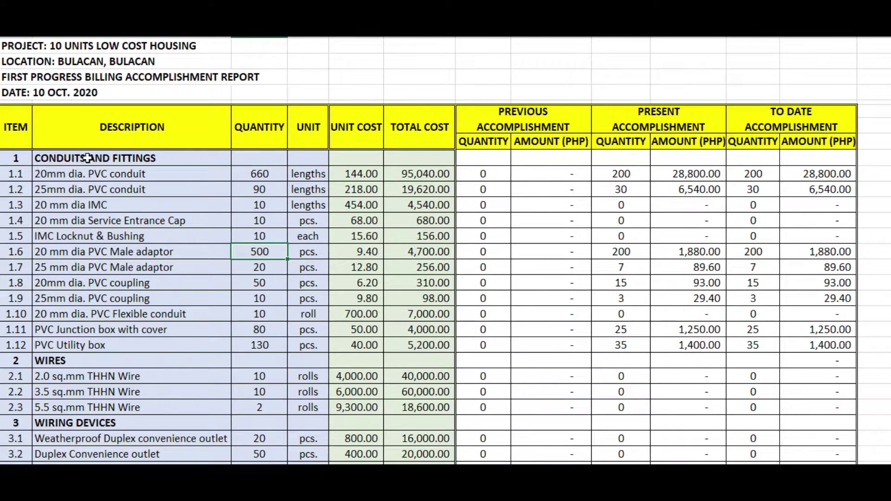
pyautogui.click(18, 172)
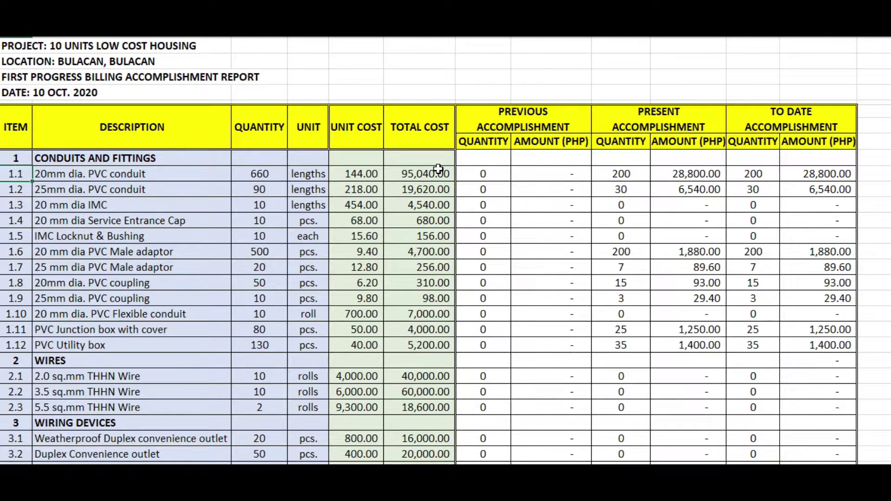
# - Examine the Previous Accomplishment columns in relation to the report's first progress billing title
pyautogui.click(499, 116)
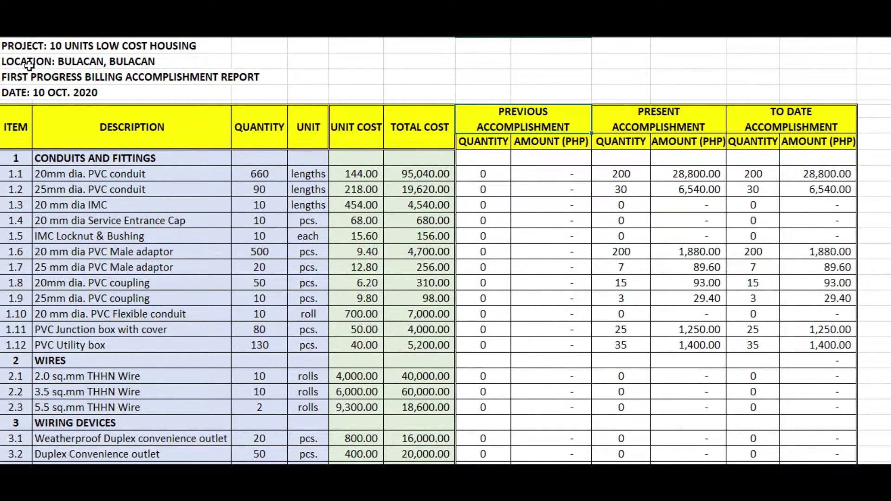
pyautogui.click(17, 77)
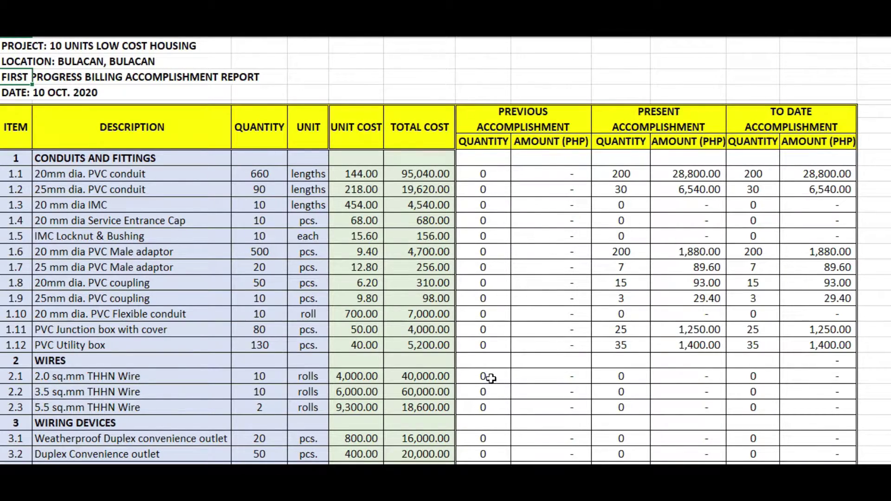
pyautogui.scroll(-6, 491, 379)
pyautogui.scroll(6, 492, 325)
pyautogui.click(496, 116)
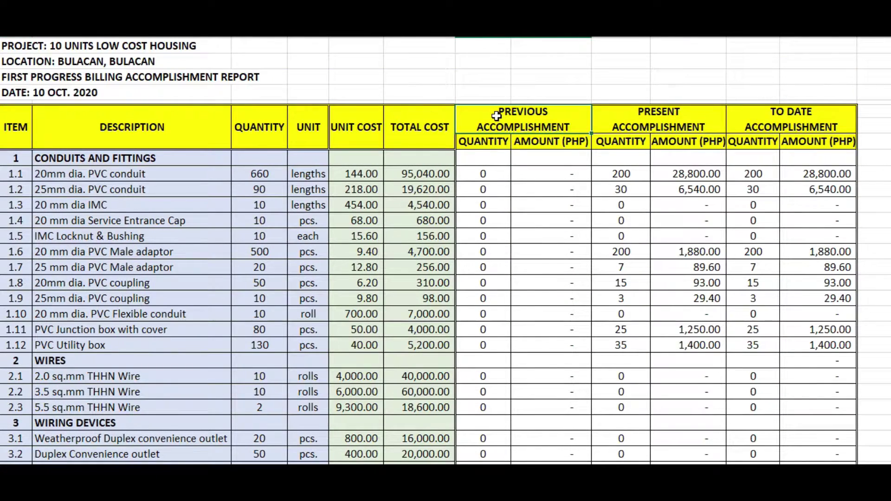
# - Examine the Present Accomplishment quantity and amount of the 20mm dia. PVC conduit against its contract quantity
pyautogui.click(642, 123)
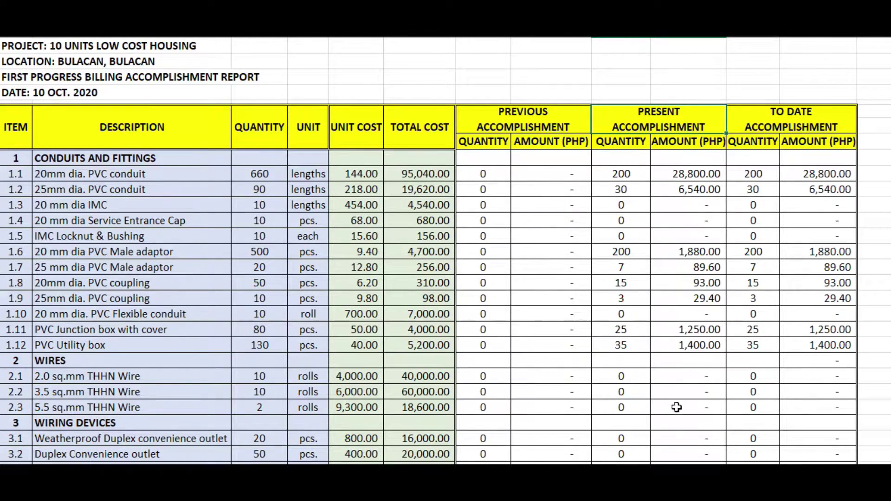
pyautogui.scroll(-1, 712, 380)
pyautogui.scroll(1, 674, 393)
pyautogui.click(46, 174)
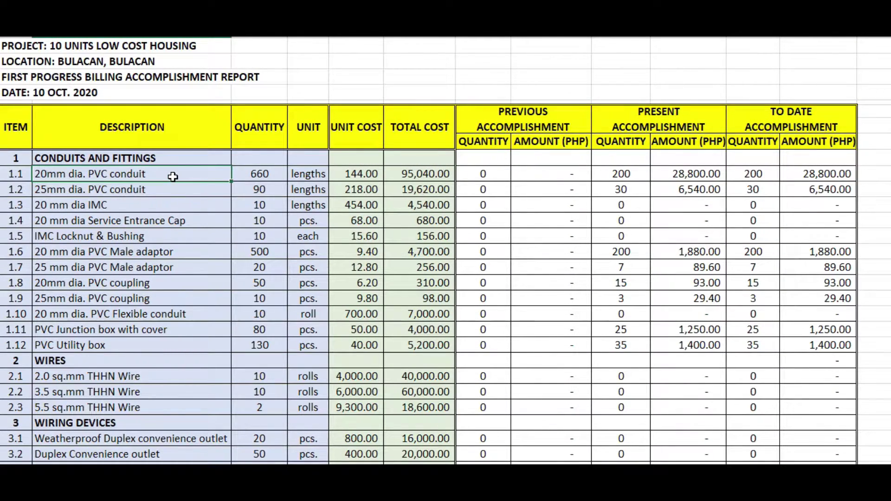
pyautogui.click(251, 178)
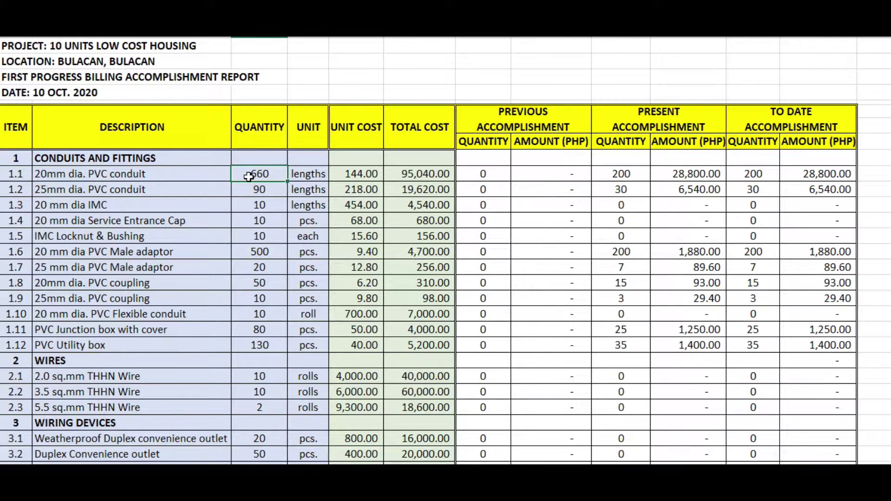
pyautogui.click(621, 177)
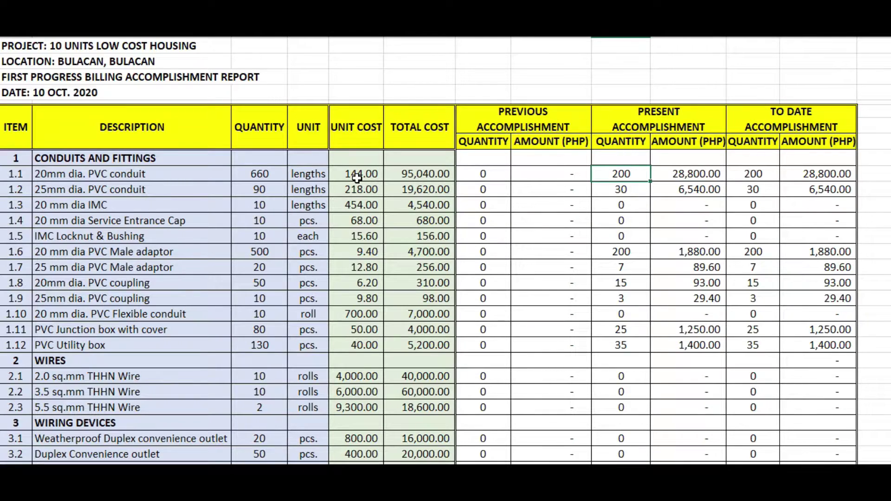
pyautogui.click(677, 175)
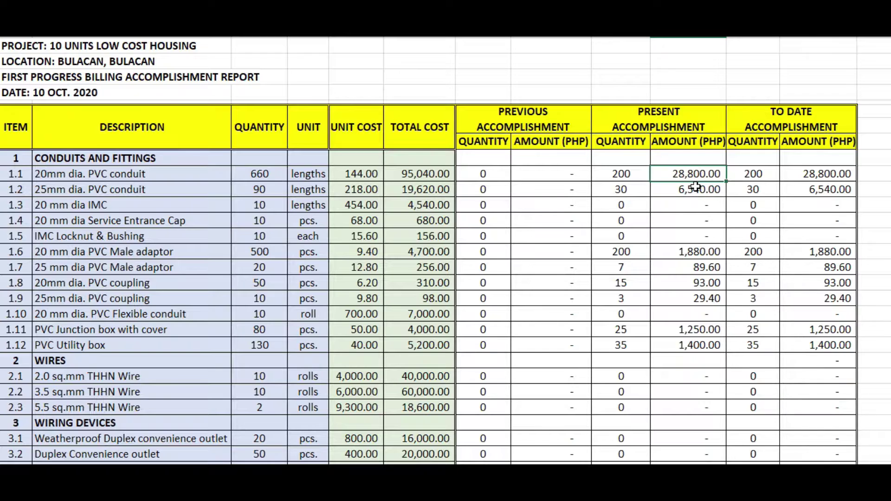
# - Check the 25mm dia. PVC conduit's present quantity, unit cost and amount, and the IMC and service entrance cap items
pyautogui.click(67, 189)
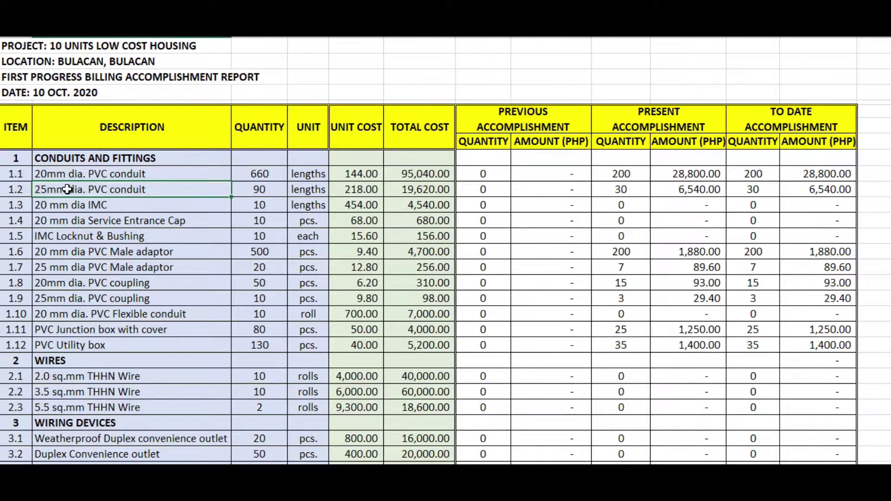
pyautogui.click(615, 191)
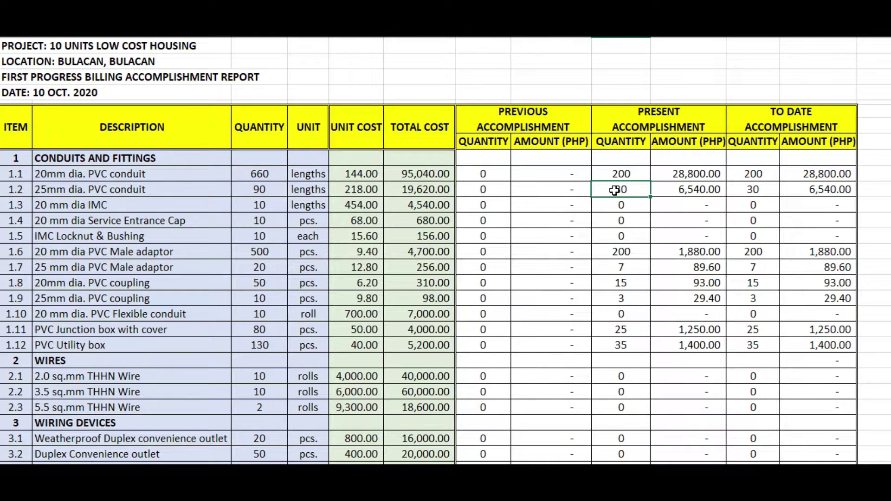
pyautogui.click(349, 189)
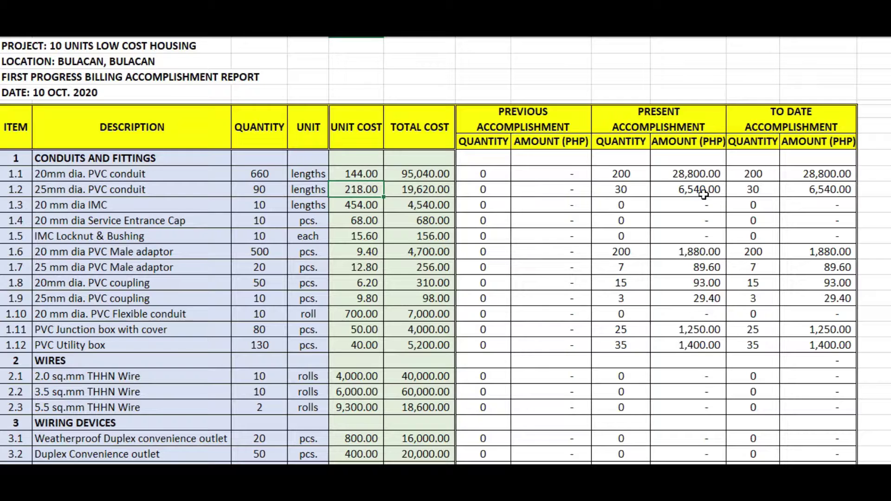
pyautogui.click(684, 193)
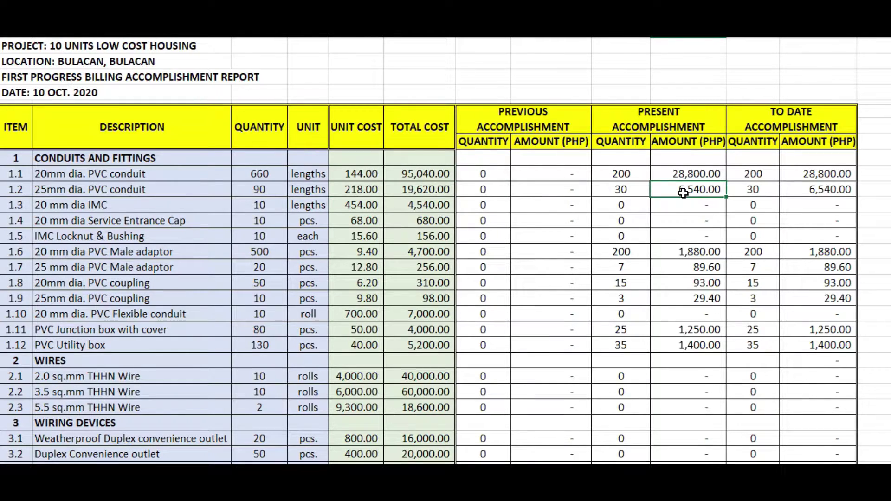
pyautogui.click(70, 207)
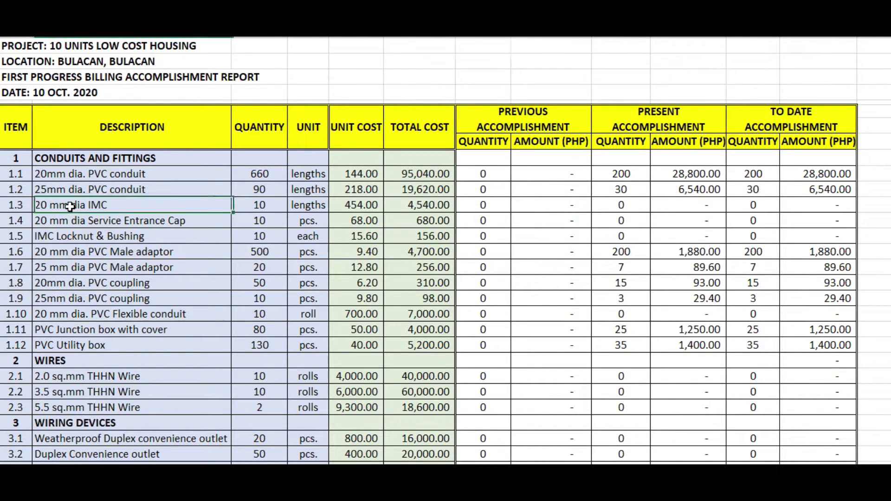
pyautogui.click(70, 221)
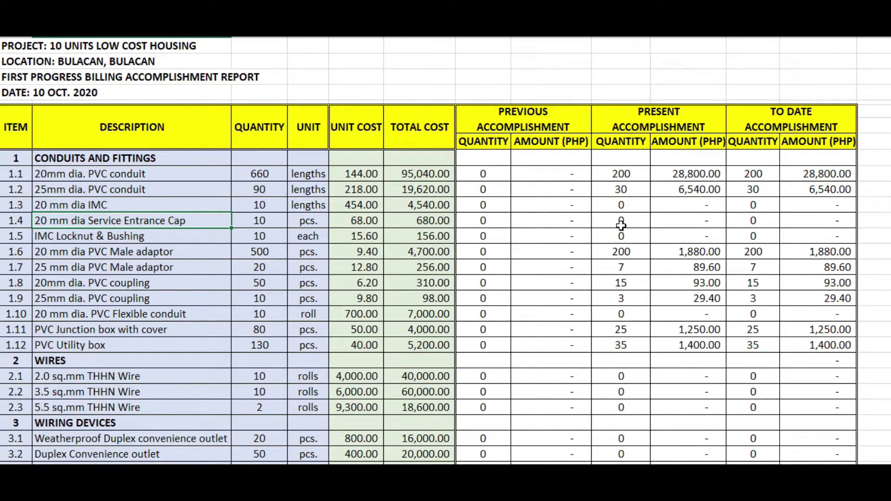
# - Check the present accomplishment quantity and amount of the 20 mm dia PVC male adaptor
pyautogui.scroll(-1, 621, 246)
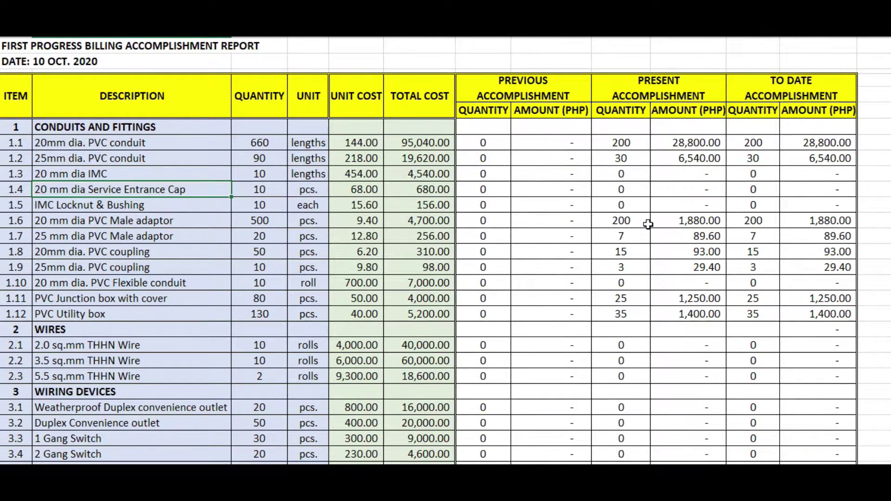
pyautogui.click(619, 224)
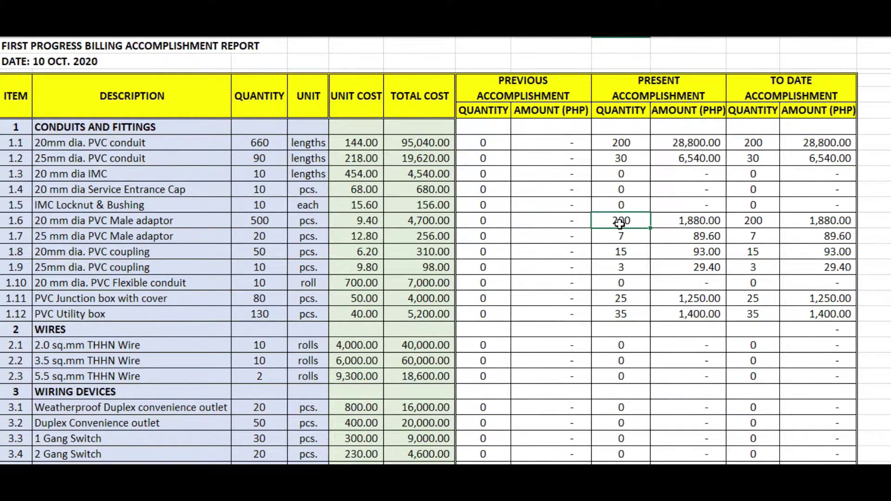
pyautogui.click(689, 222)
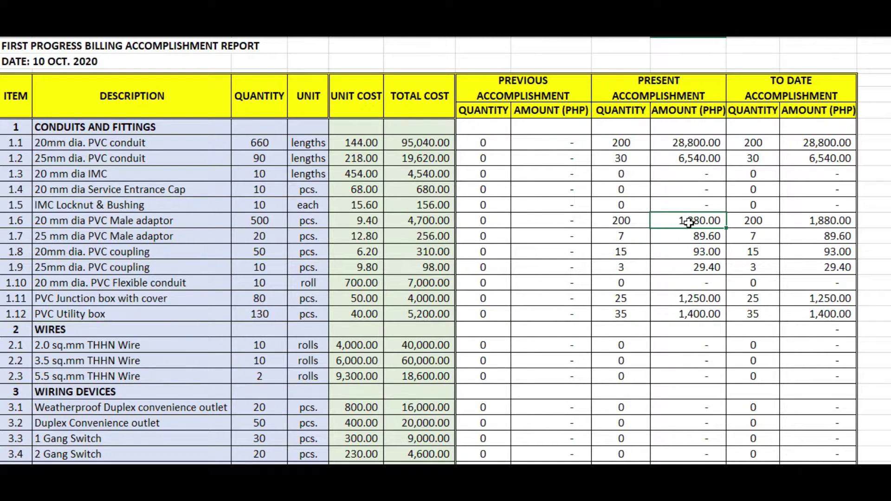
pyautogui.scroll(-1, 617, 295)
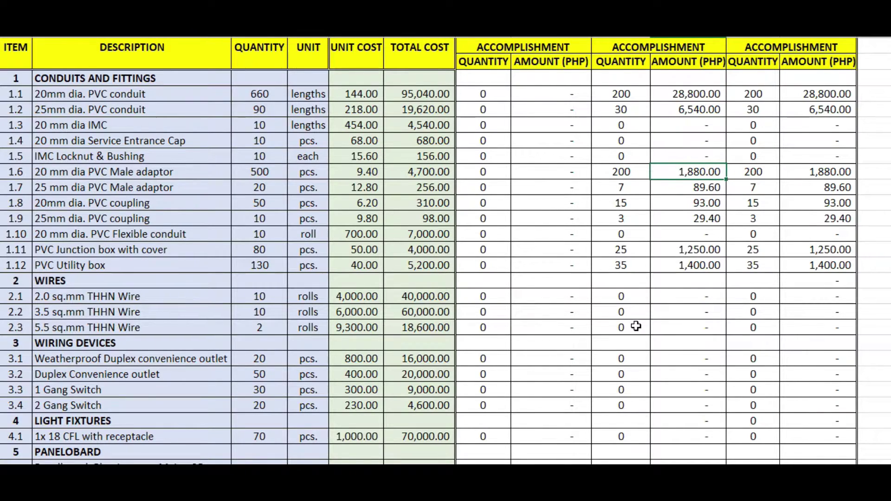
# - Review the present accomplishment entries for wiring devices, light fixtures, panelboard and grounding items
pyautogui.click(53, 337)
pyautogui.scroll(-1, 633, 352)
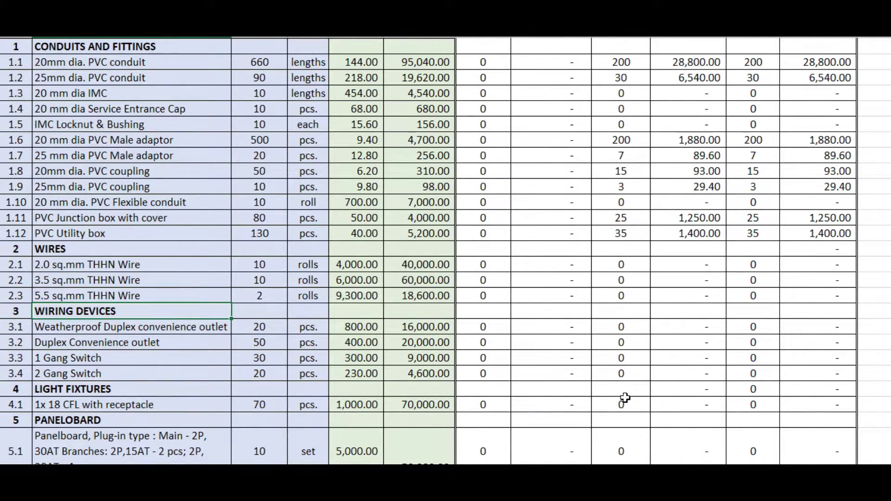
pyautogui.scroll(-1, 604, 413)
pyautogui.click(93, 404)
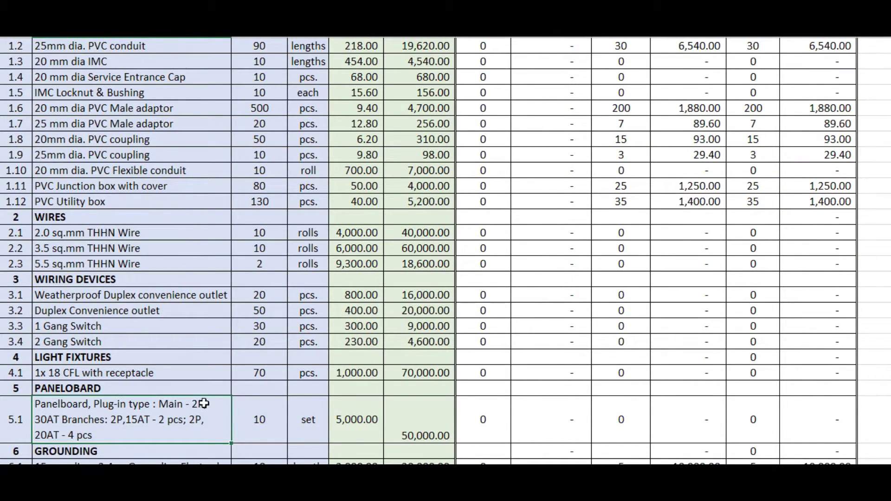
pyautogui.scroll(-1, 218, 405)
pyautogui.scroll(-1, 239, 404)
pyautogui.click(53, 400)
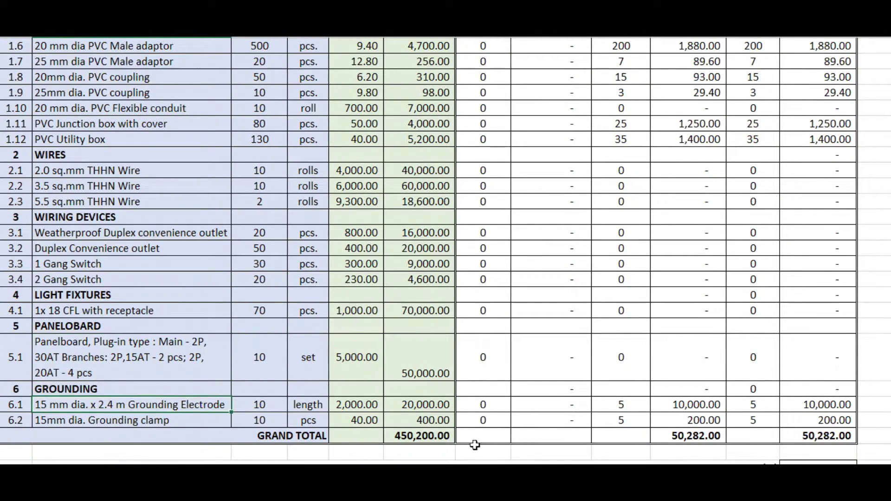
# - Check the 15 mm dia. x 2.4 m Grounding Electrode's present quantity, contract quantity, unit cost and present amount
pyautogui.click(619, 404)
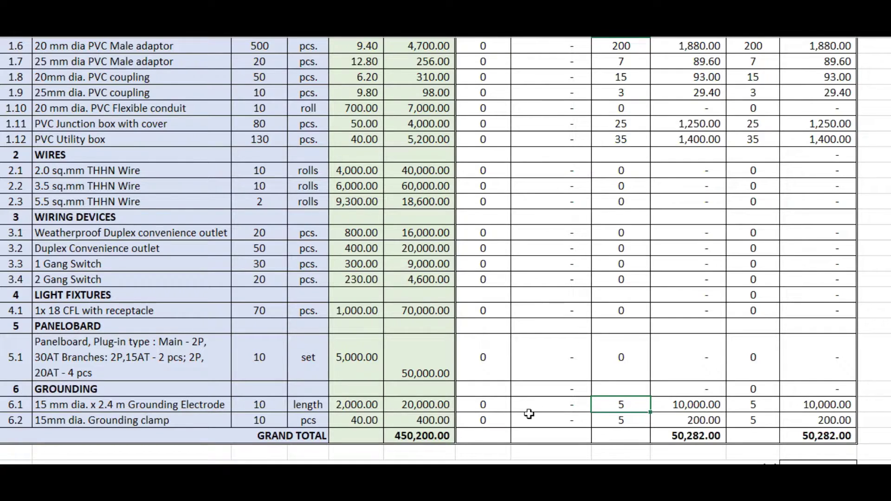
pyautogui.click(256, 404)
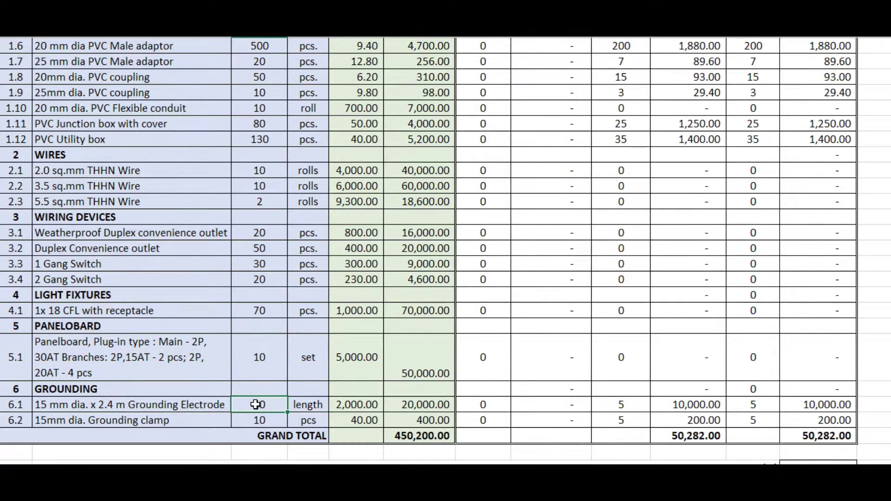
pyautogui.click(614, 406)
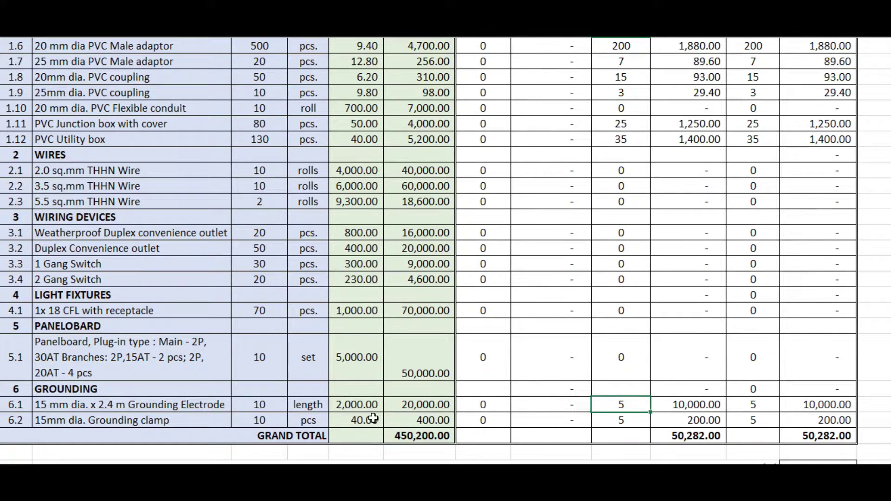
pyautogui.click(351, 405)
pyautogui.click(694, 405)
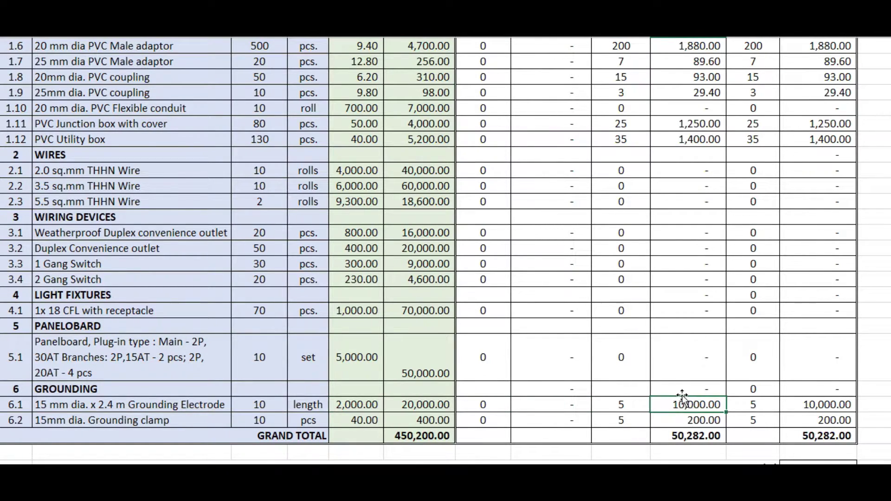
# - Review the Present Accomplishment amounts from the first item down to their grand total
pyautogui.scroll(5, 691, 406)
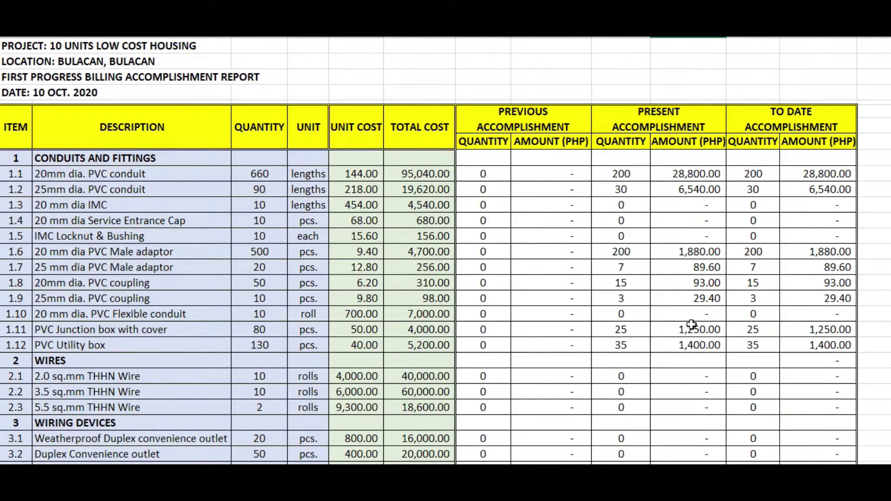
pyautogui.scroll(-6, 691, 320)
pyautogui.click(690, 374)
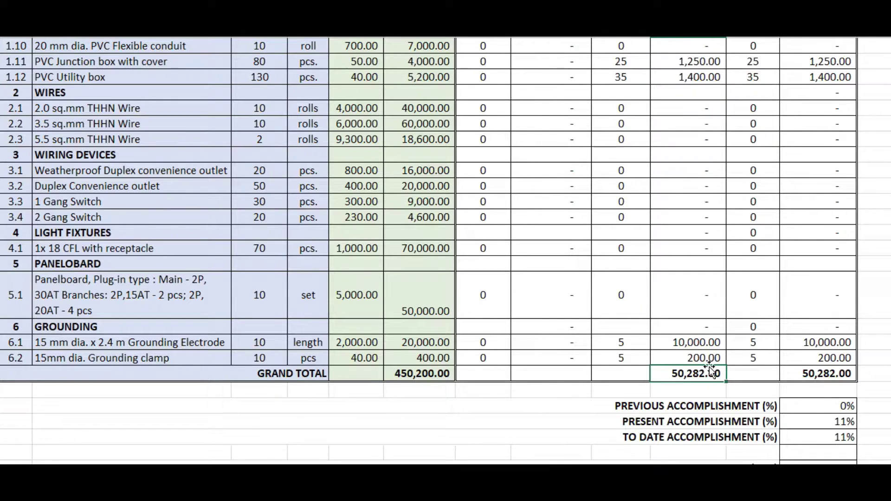
# - Examine how the 20mm dia. PVC conduit's To Date Accomplishment quantity combines its previous and present quantities
pyautogui.scroll(6, 690, 357)
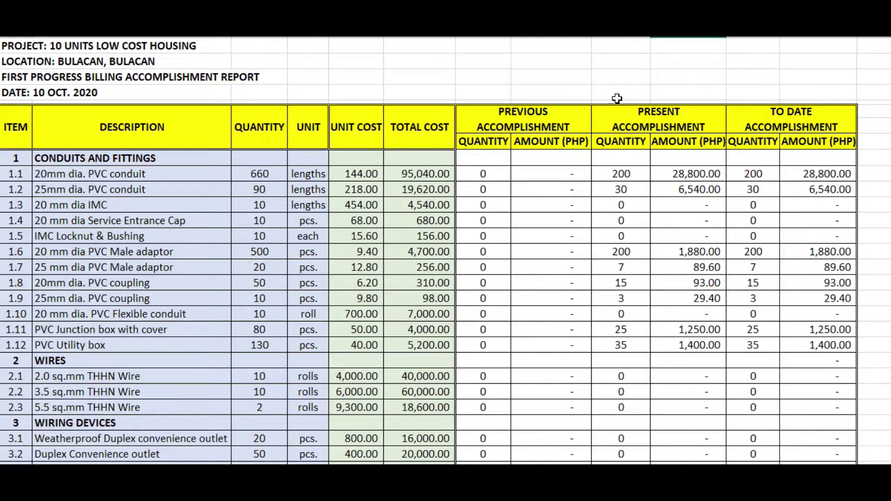
pyautogui.click(803, 122)
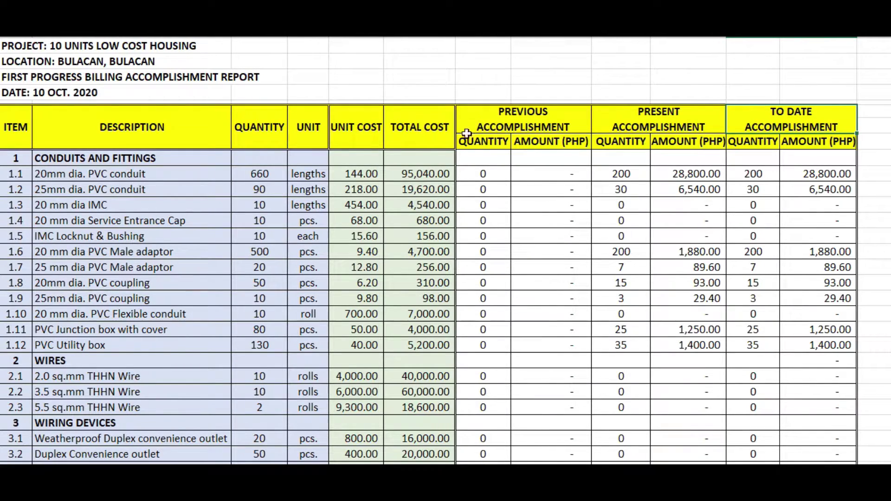
pyautogui.click(473, 176)
pyautogui.click(621, 175)
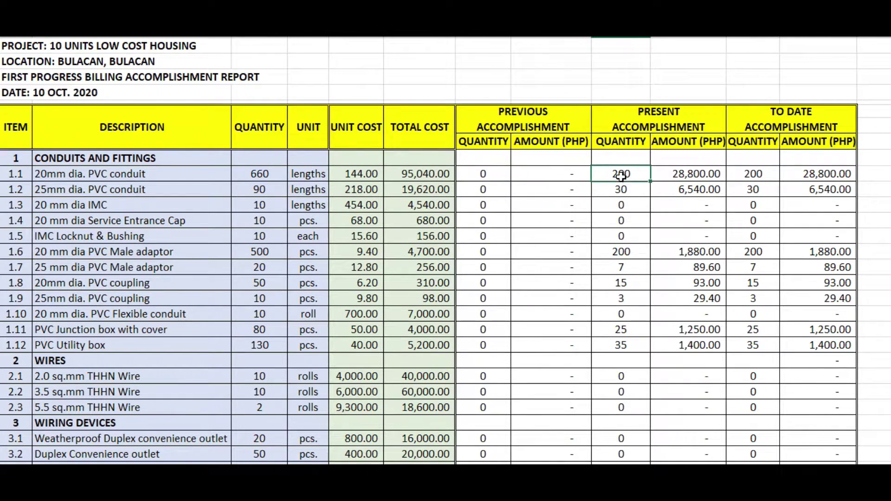
pyautogui.click(774, 119)
pyautogui.click(750, 176)
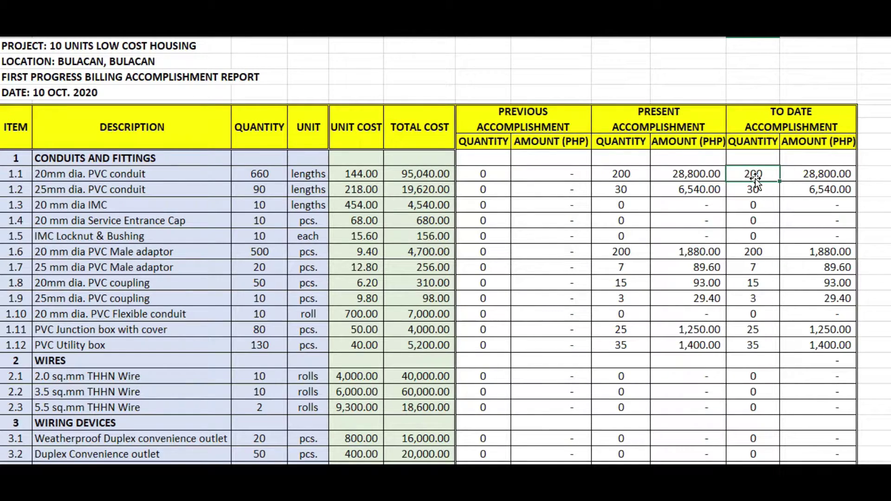
pyautogui.click(638, 172)
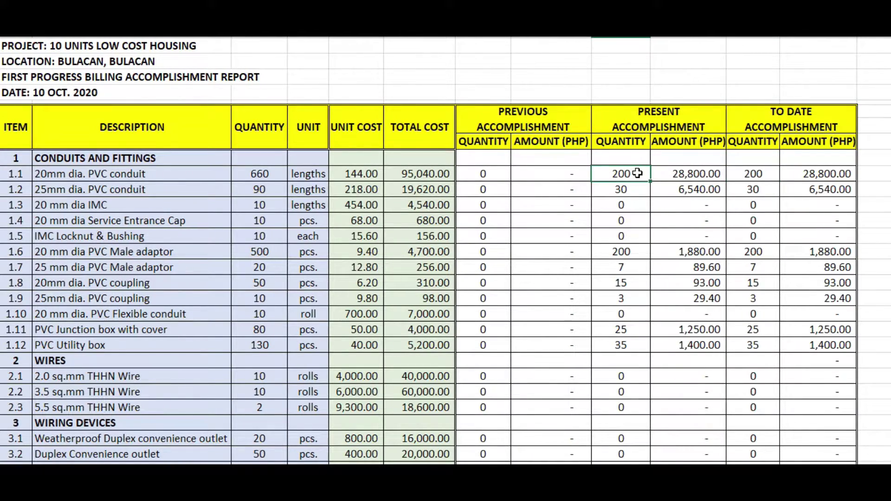
pyautogui.click(751, 173)
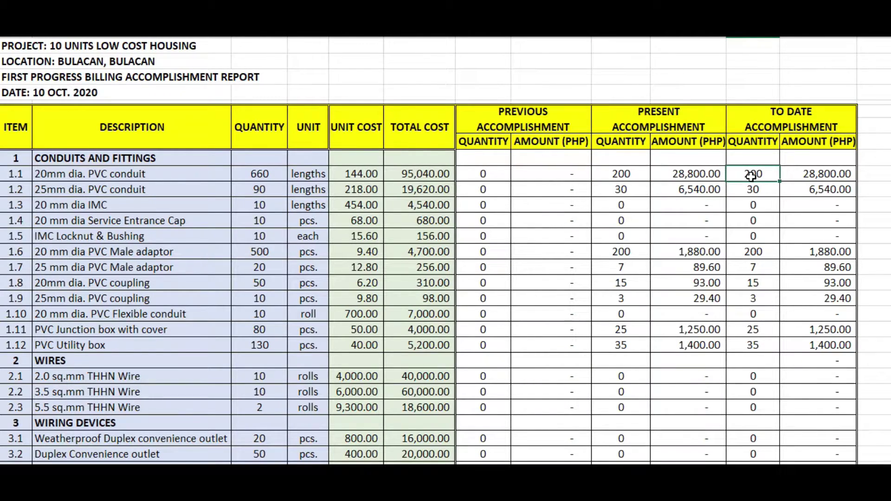
pyautogui.click(620, 173)
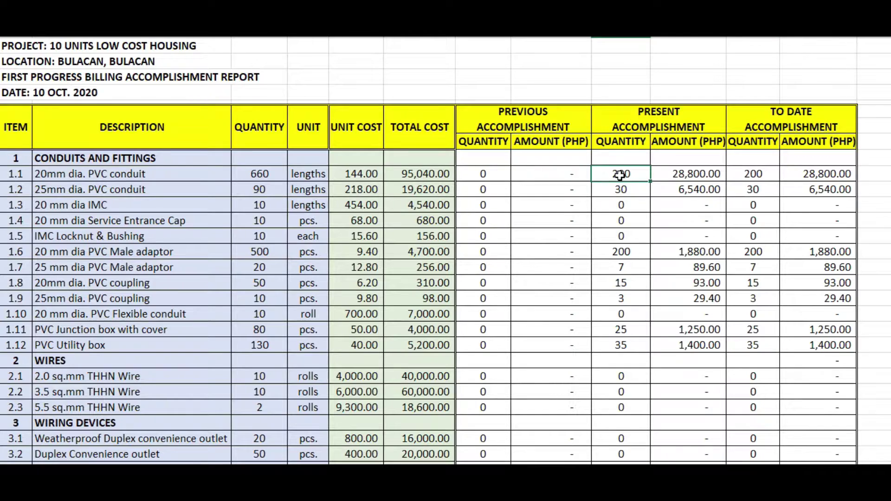
pyautogui.click(475, 175)
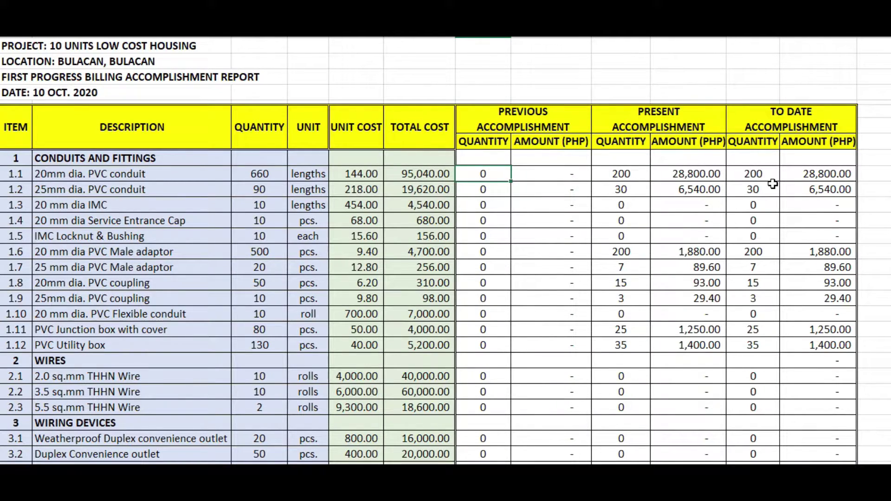
pyautogui.click(756, 178)
# - Review the To Date Accomplishment amounts and their grand total
pyautogui.scroll(-5, 837, 332)
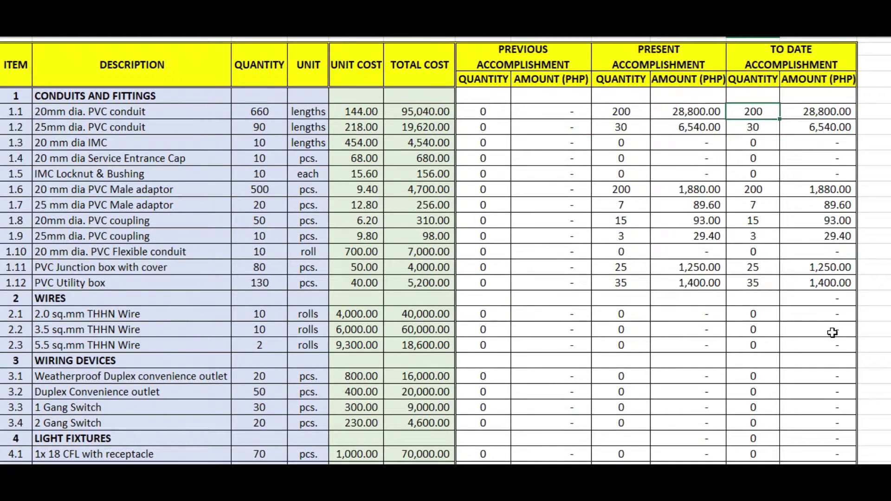
pyautogui.click(825, 406)
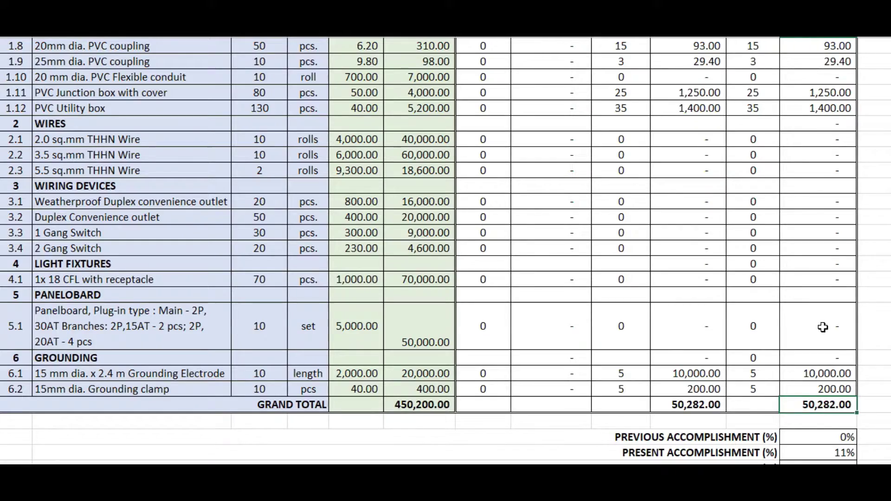
pyautogui.scroll(5, 819, 325)
pyautogui.scroll(-6, 805, 200)
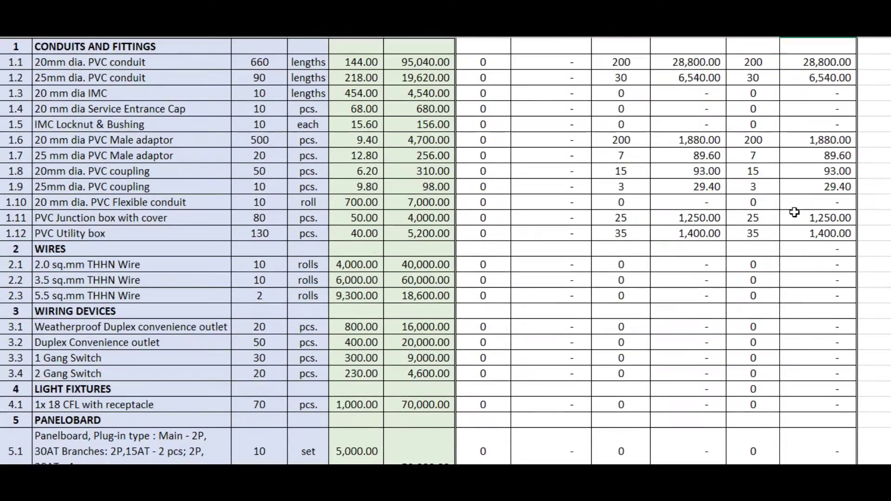
# - Check the Previous Accomplishment (%) and Present Accomplishment (%) entries in the summary below the table
pyautogui.scroll(-2, 805, 232)
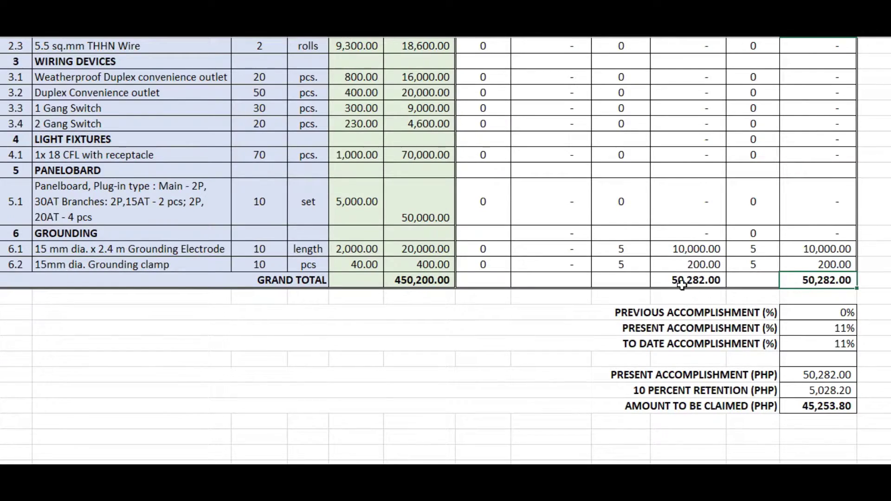
pyautogui.click(623, 312)
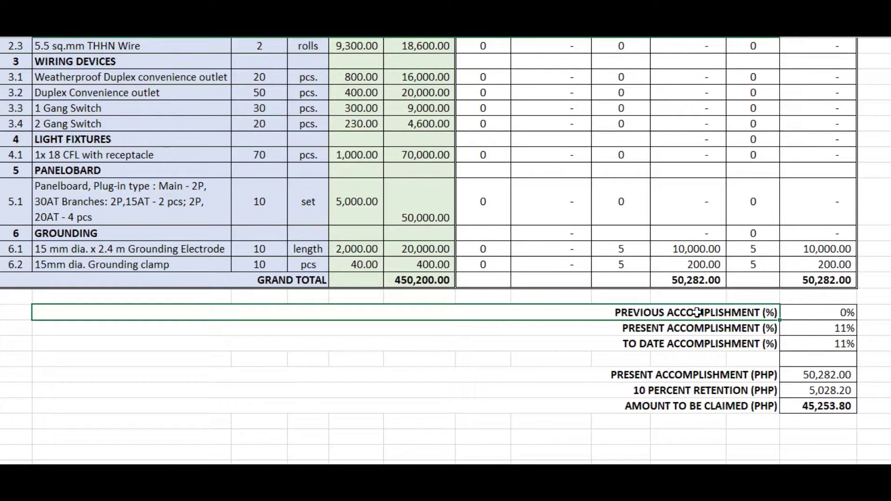
pyautogui.click(818, 312)
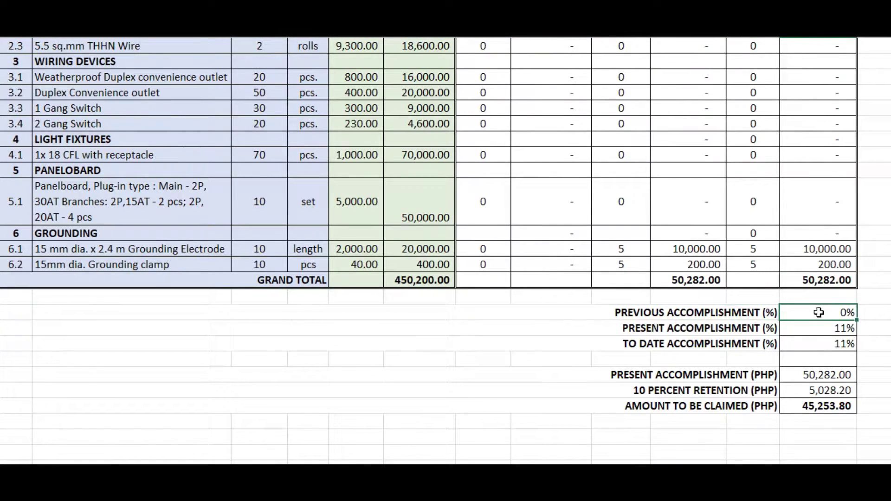
pyautogui.click(667, 329)
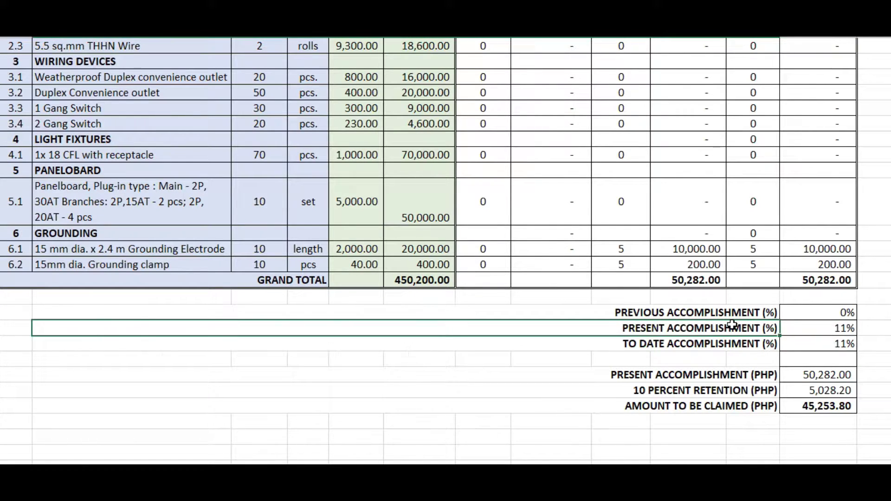
pyautogui.click(796, 329)
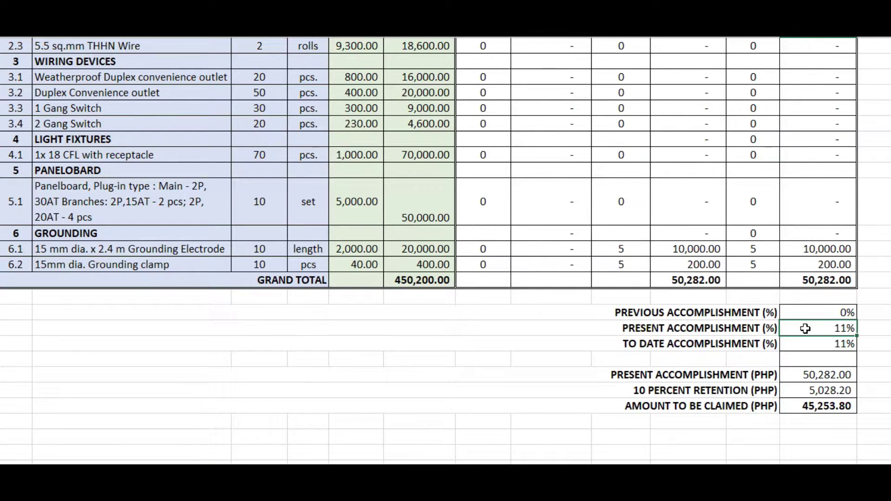
# - Compare the Present Accomplishment grand total with the total contract cost as the basis for the Present Accomplishment (%)
pyautogui.click(687, 281)
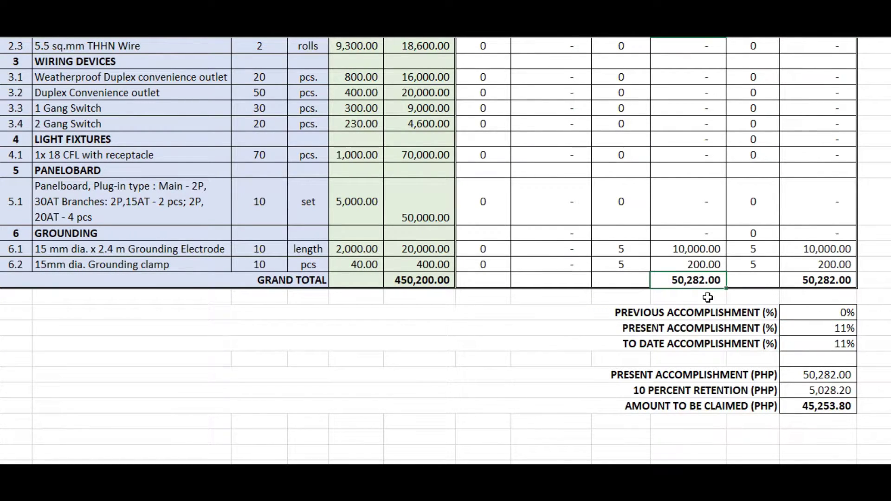
pyautogui.scroll(10, 692, 272)
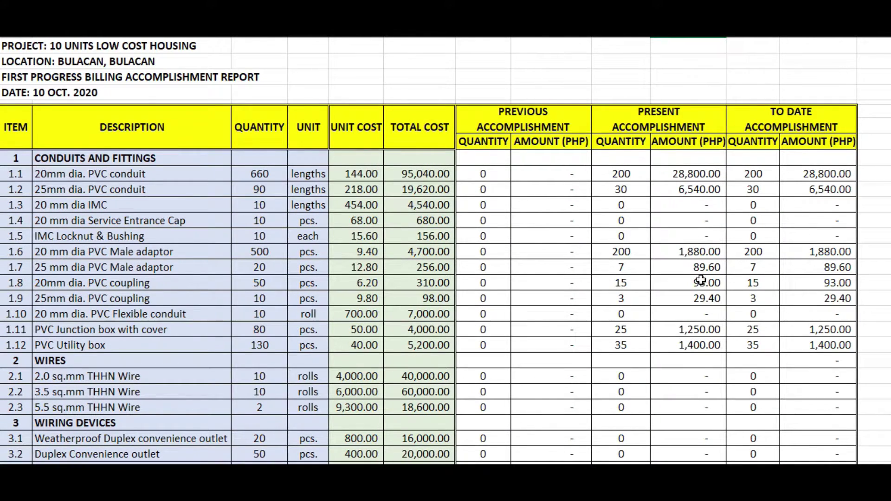
pyautogui.scroll(-6, 698, 279)
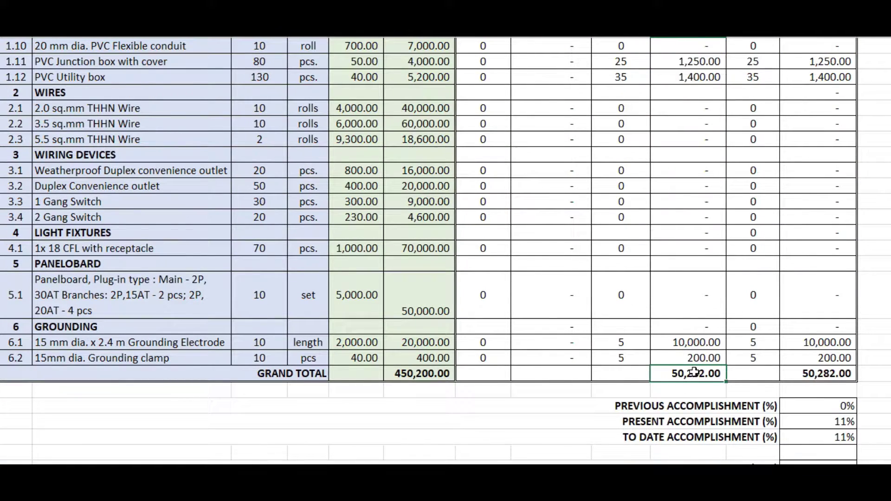
pyautogui.click(406, 375)
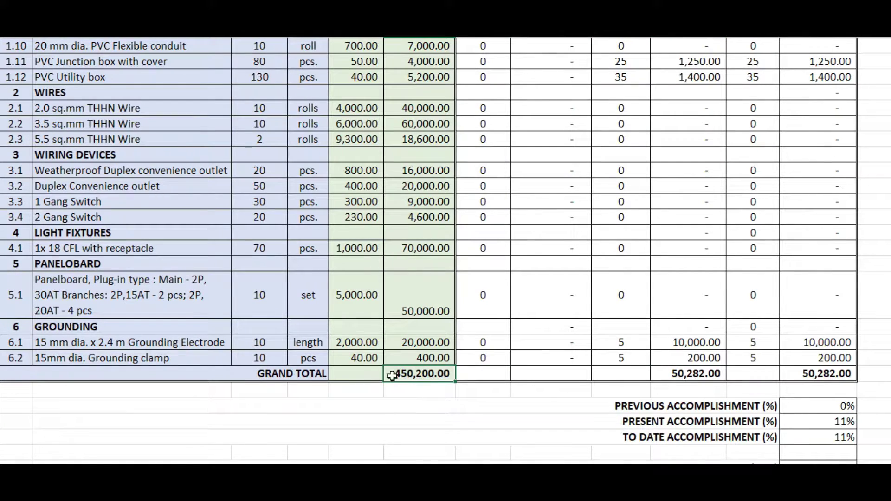
pyautogui.scroll(6, 425, 358)
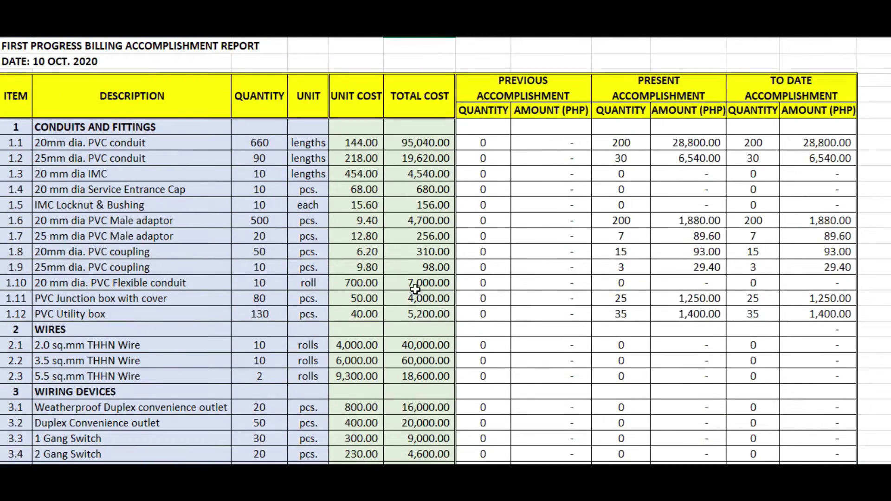
pyautogui.scroll(1, 422, 139)
pyautogui.scroll(-6, 429, 322)
pyautogui.scroll(-1, 426, 344)
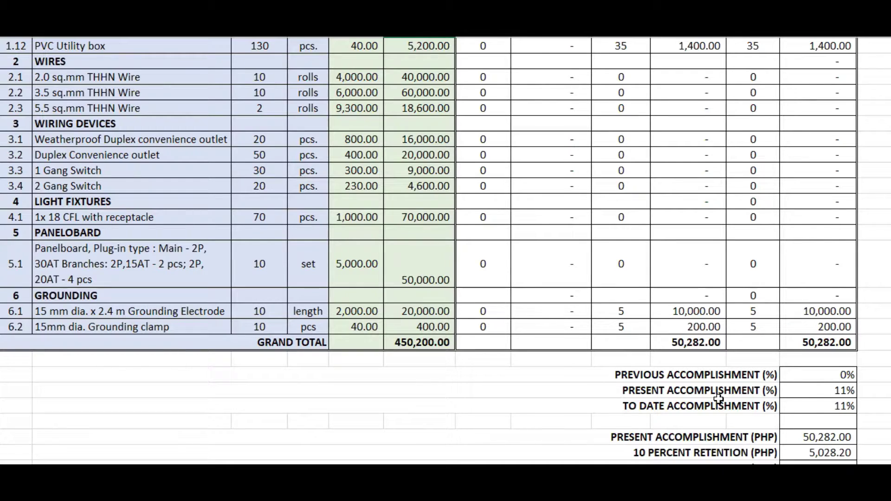
pyautogui.click(689, 343)
pyautogui.click(409, 343)
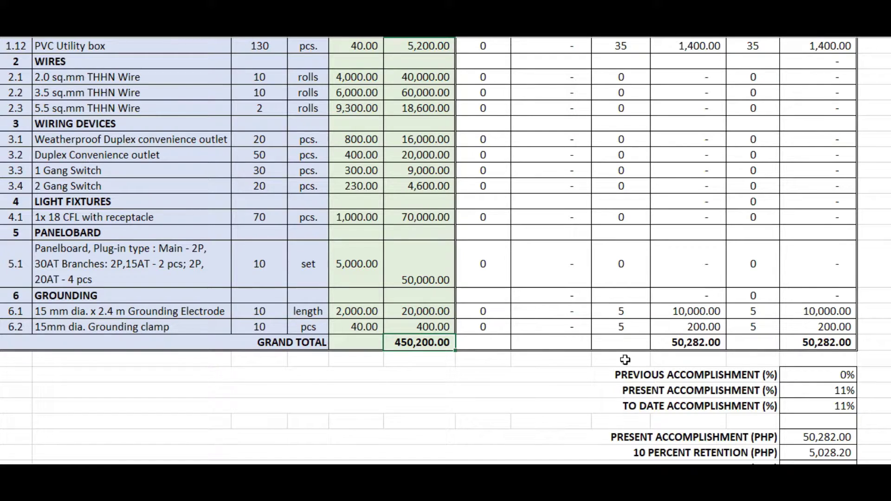
pyautogui.click(820, 394)
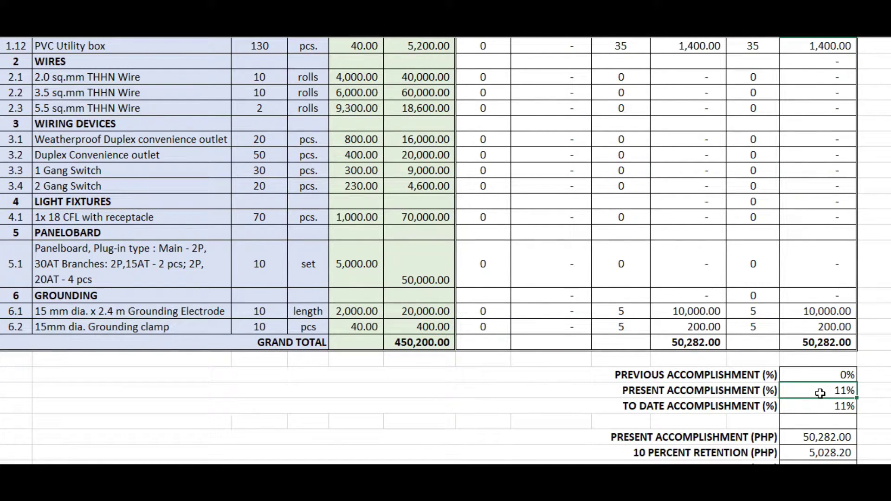
# - Examine how the To Date Accomplishment (%) combines the present and previous percentages
pyautogui.click(677, 405)
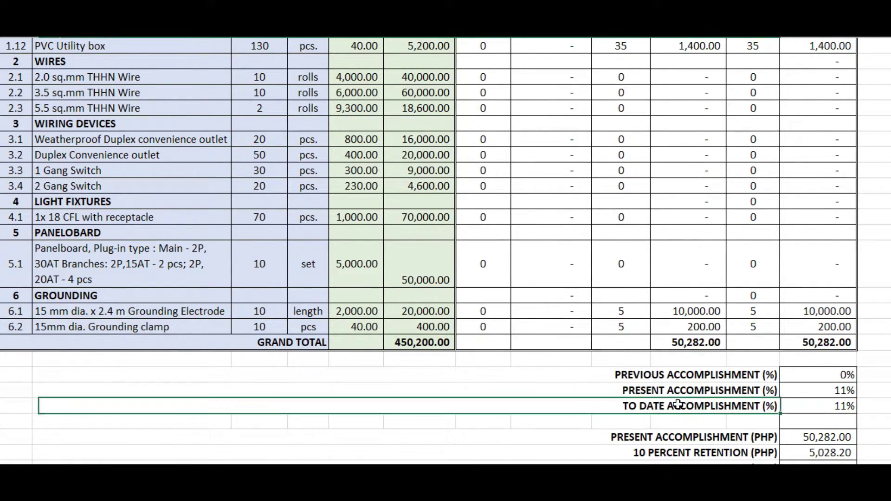
pyautogui.click(676, 391)
pyautogui.click(678, 375)
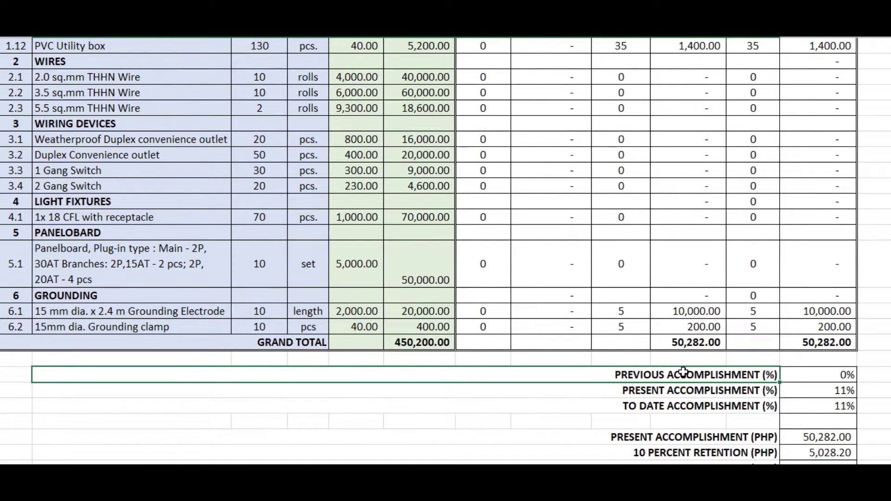
pyautogui.click(843, 374)
pyautogui.click(835, 405)
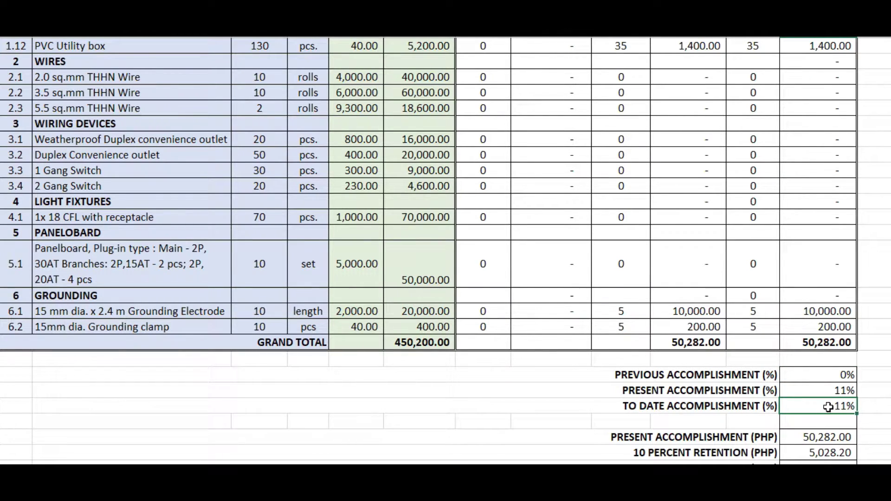
# - Check the Present Accomplishment (PHP) entry in the summary against the Present Accomplishment grand total
pyautogui.scroll(-2, 814, 343)
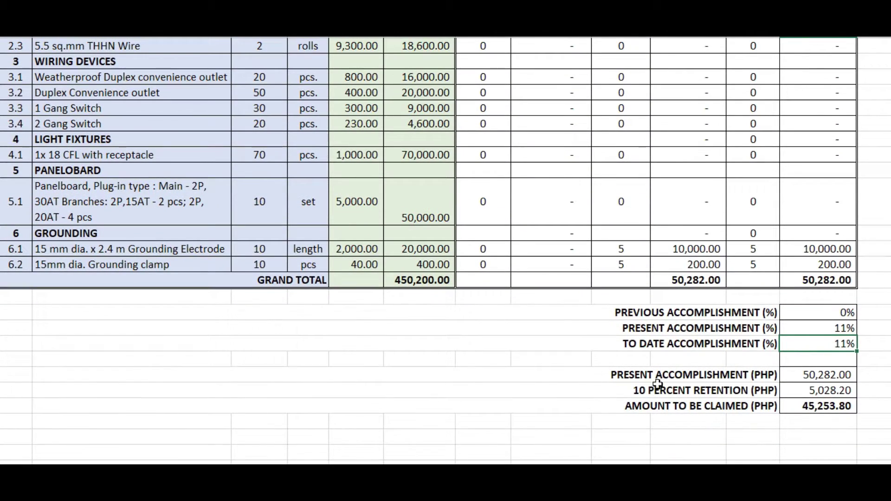
pyautogui.click(616, 377)
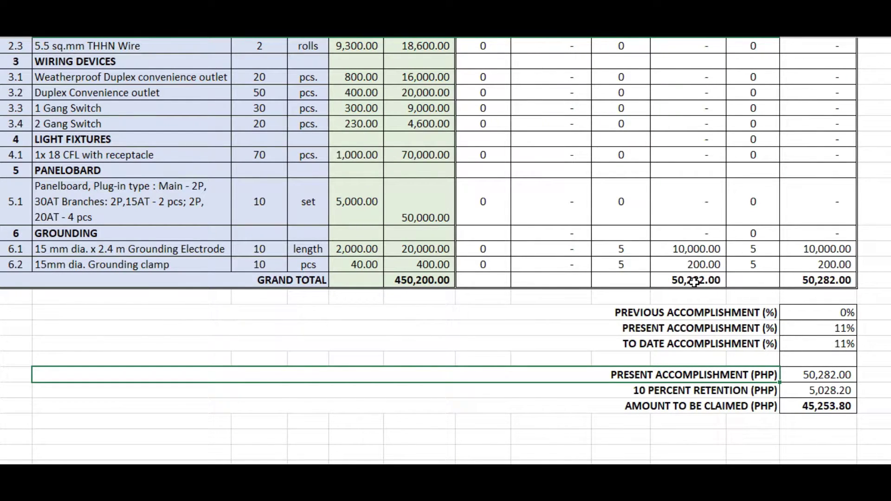
pyautogui.click(823, 373)
# - Examine the 10 Percent Retention (PHP) entry and its amount in the summary
pyautogui.click(679, 389)
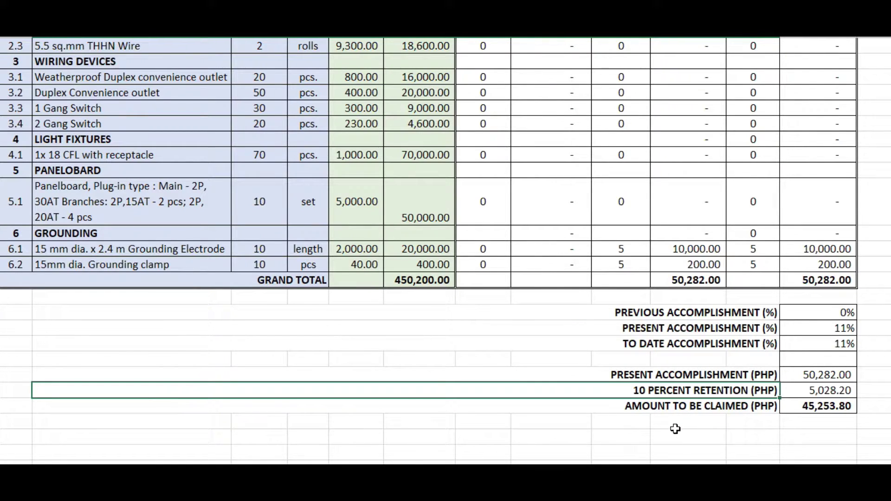
pyautogui.click(819, 389)
pyautogui.click(733, 390)
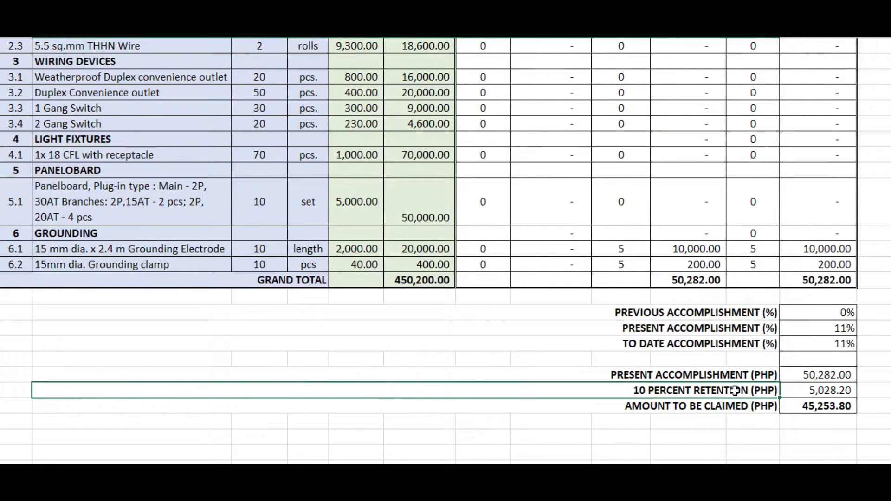
pyautogui.click(815, 391)
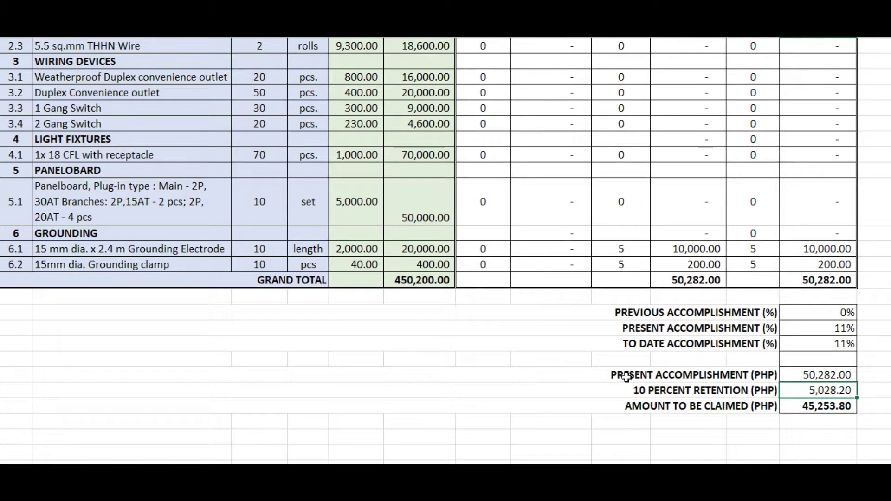
# - Examine how the Amount to be Claimed (PHP) derives from the present accomplishment less the 10 percent retention
pyautogui.click(799, 375)
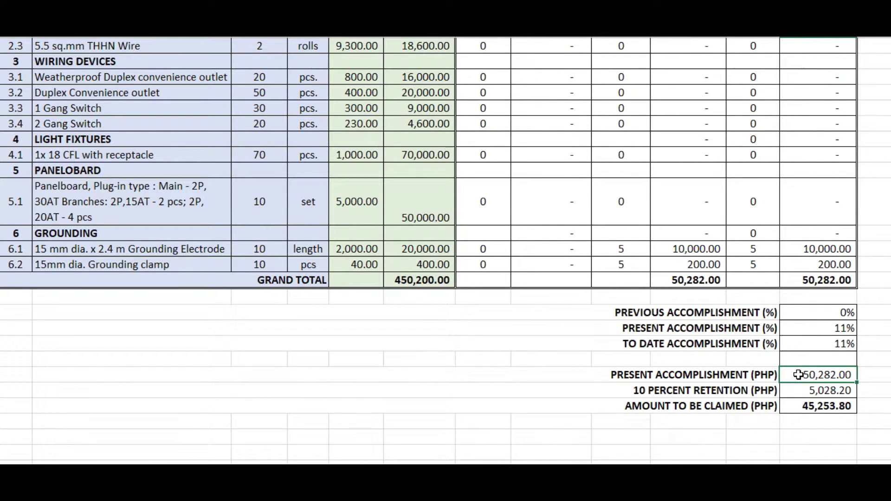
pyautogui.click(649, 390)
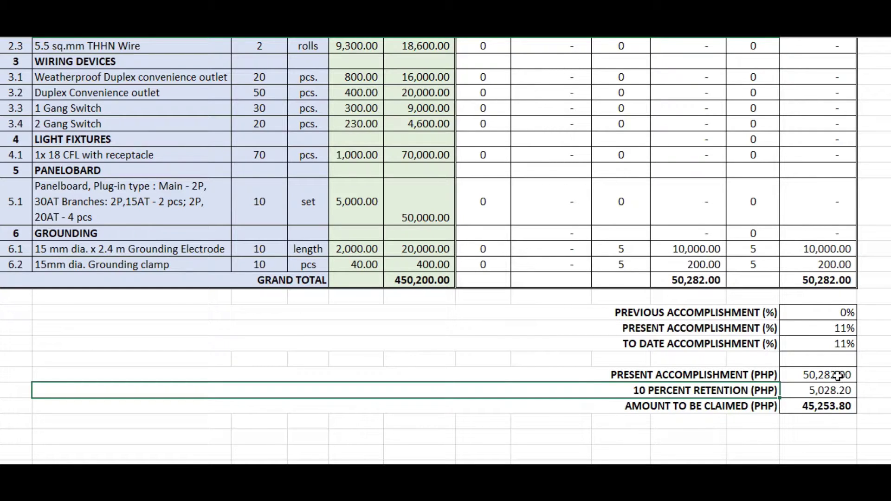
pyautogui.click(808, 375)
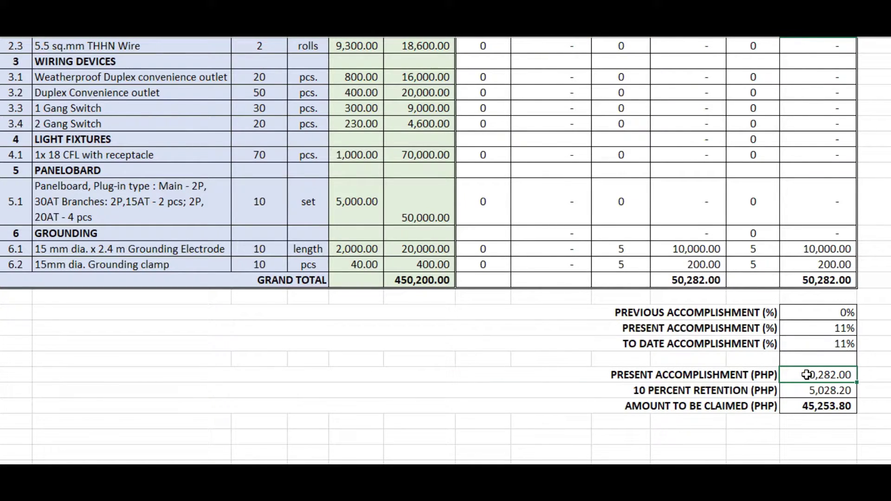
pyautogui.click(807, 390)
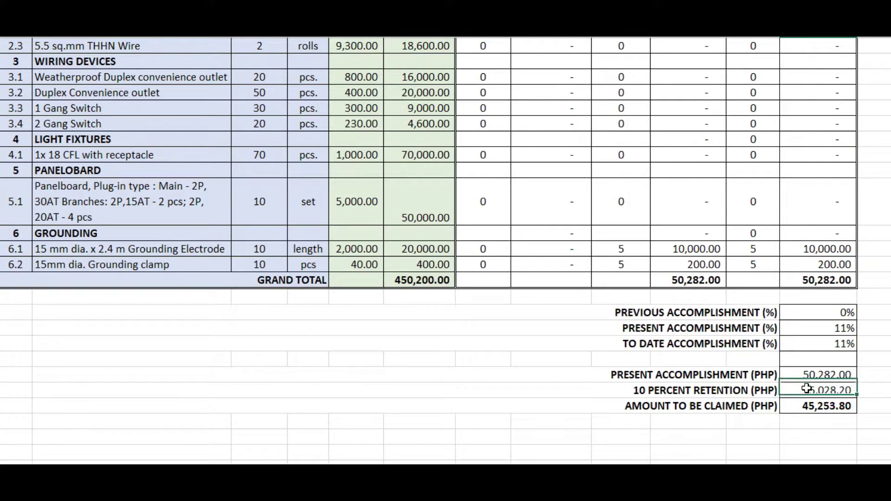
pyautogui.click(807, 406)
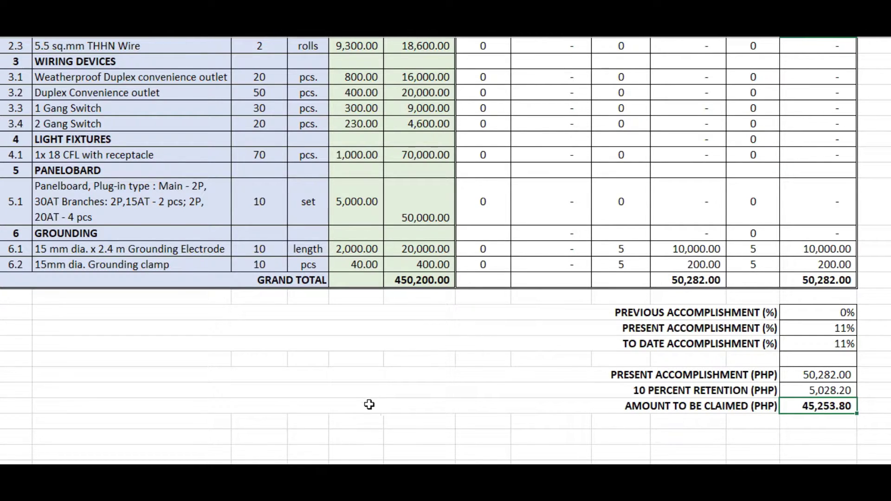
pyautogui.click(486, 410)
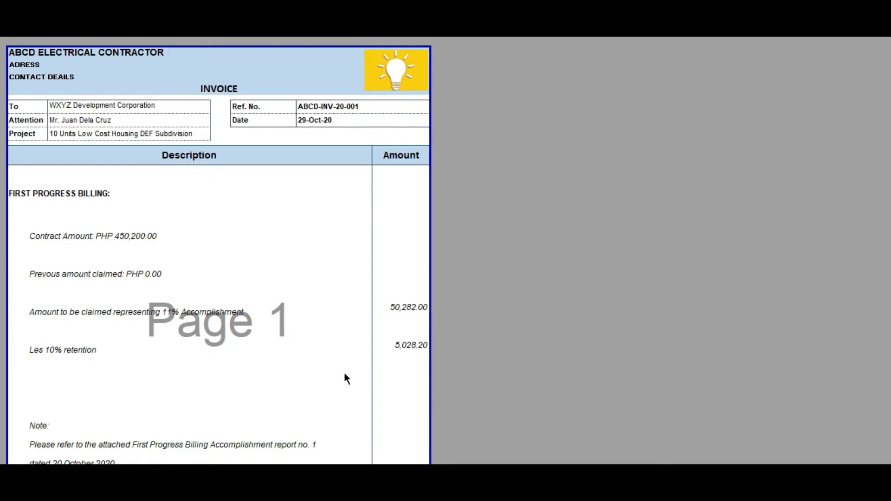
# - Look over the invoice page and examine its heading with the contractor's name, address, contact details and title
pyautogui.scroll(-2, 309, 328)
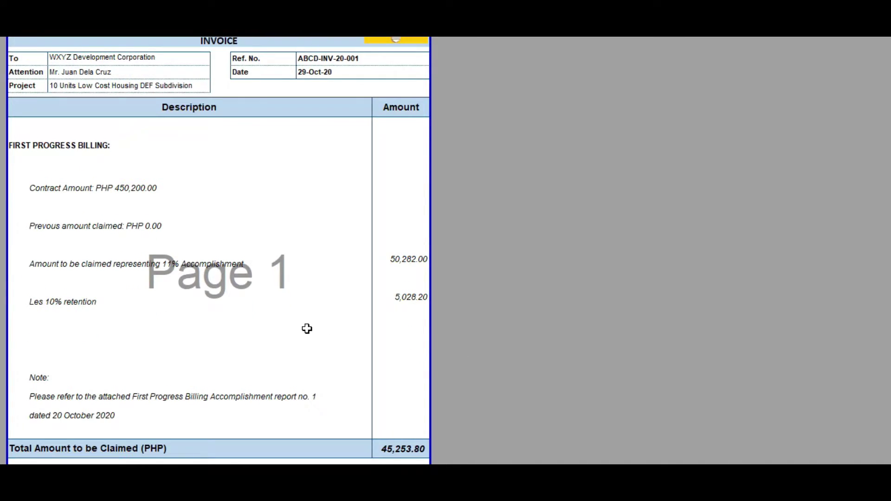
pyautogui.scroll(-2, 312, 331)
pyautogui.scroll(4, 312, 330)
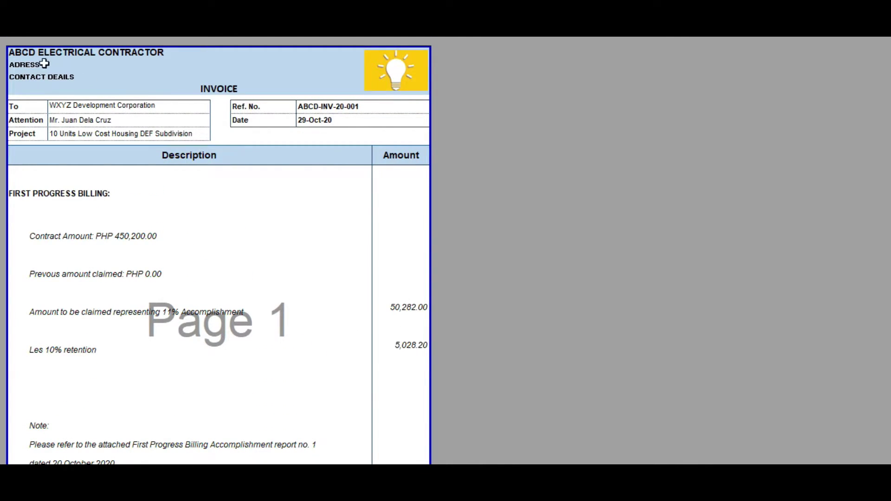
pyautogui.click(16, 53)
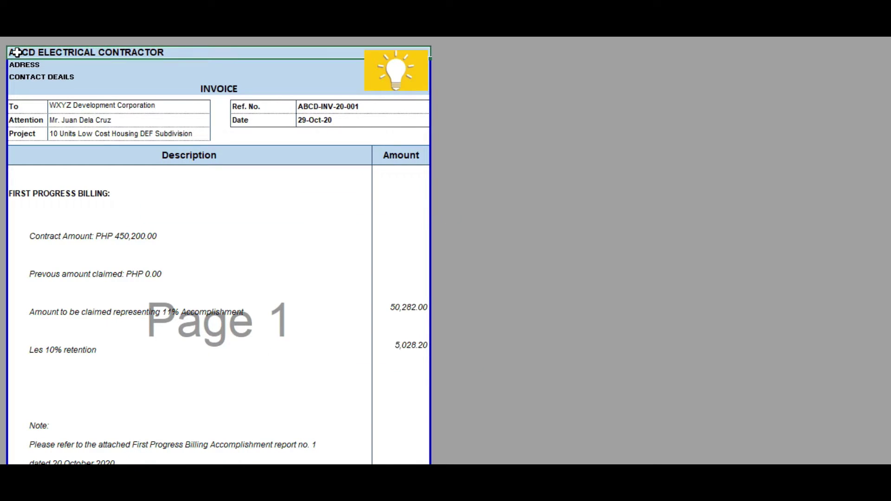
pyautogui.click(18, 65)
pyautogui.click(18, 76)
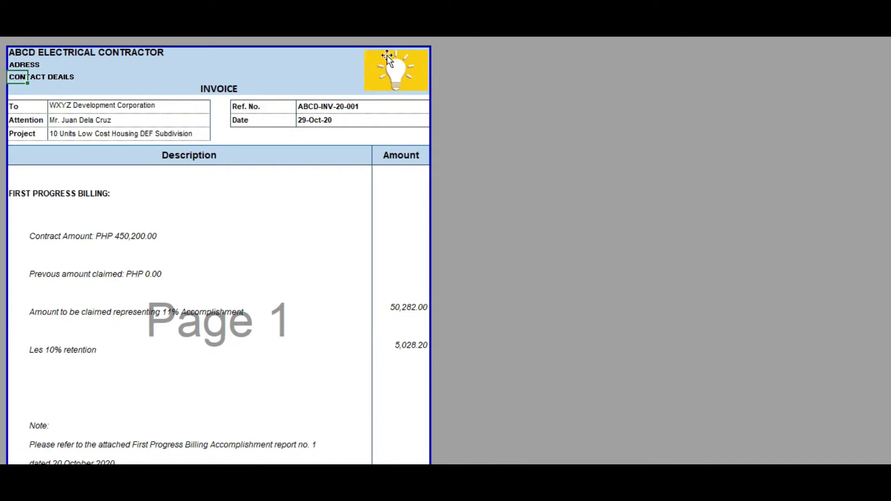
pyautogui.click(215, 89)
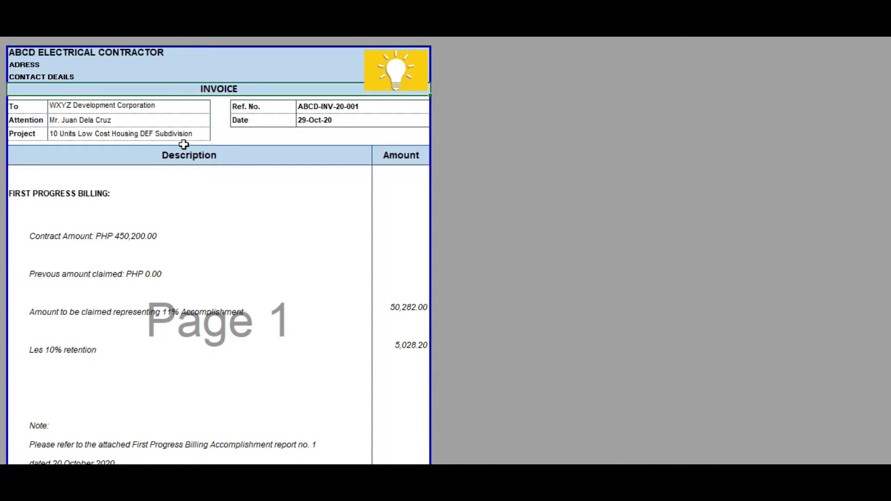
# - Review the invoice's To, Attention and Project entries
pyautogui.click(21, 106)
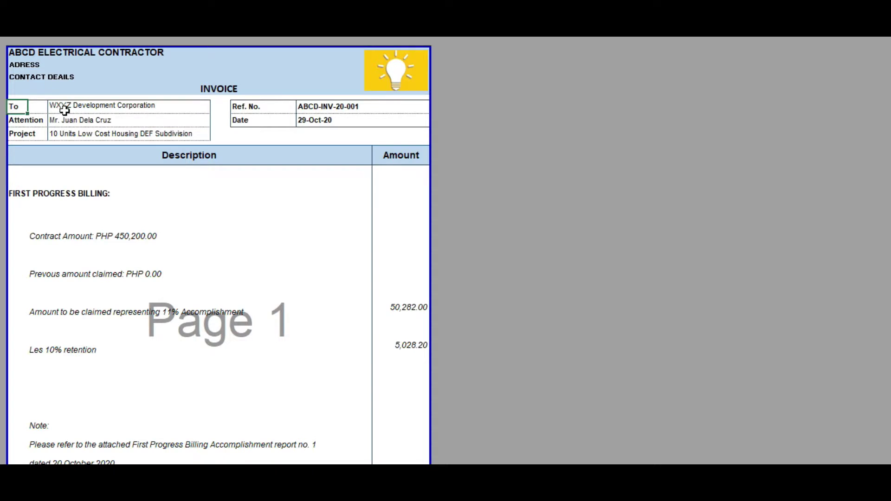
pyautogui.click(143, 105)
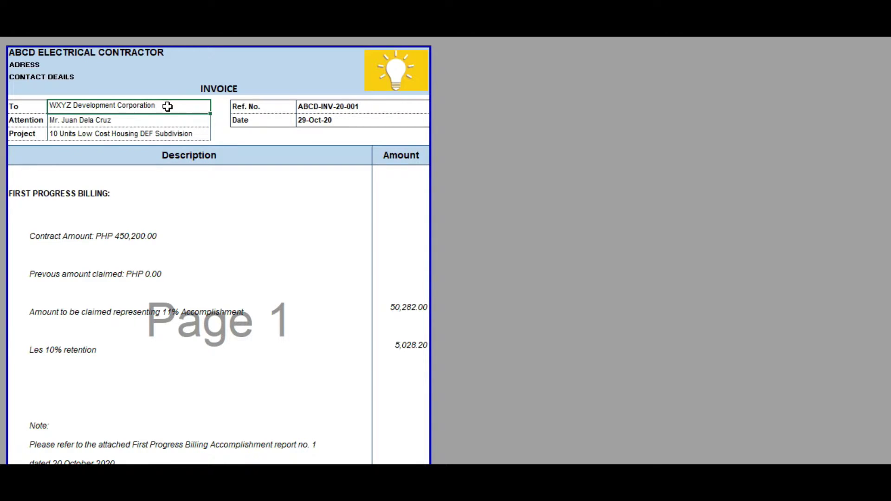
pyautogui.click(26, 121)
pyautogui.click(17, 121)
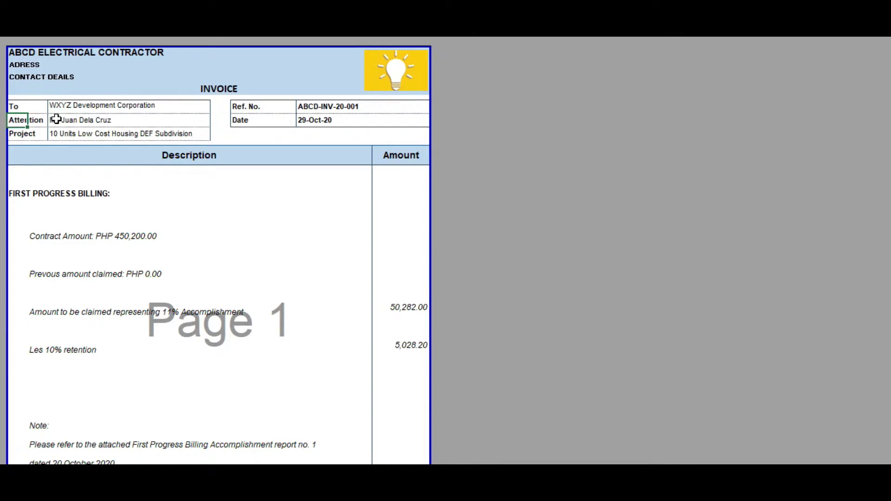
pyautogui.click(91, 118)
pyautogui.click(24, 135)
pyautogui.click(56, 134)
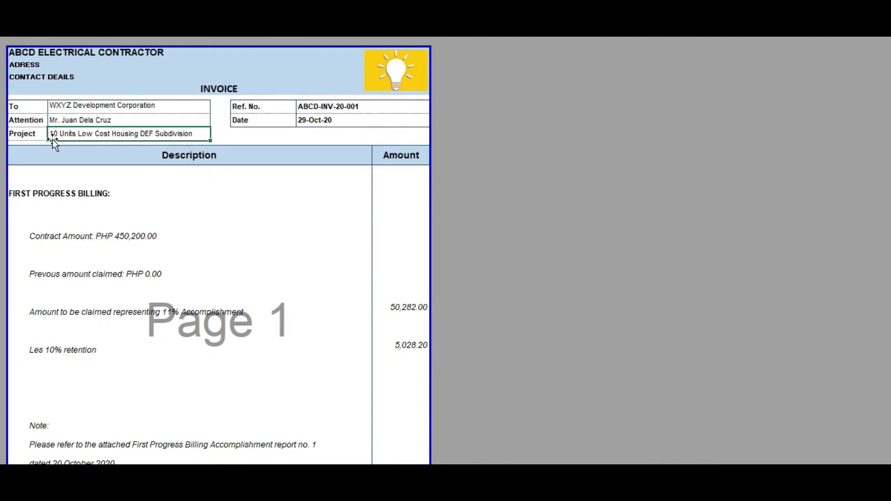
# - Review the invoice's reference number and date entries
pyautogui.click(242, 108)
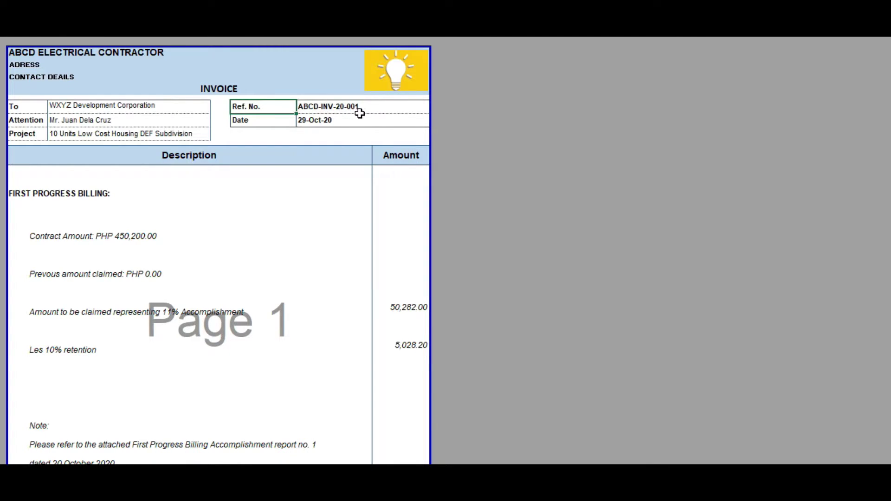
pyautogui.click(373, 109)
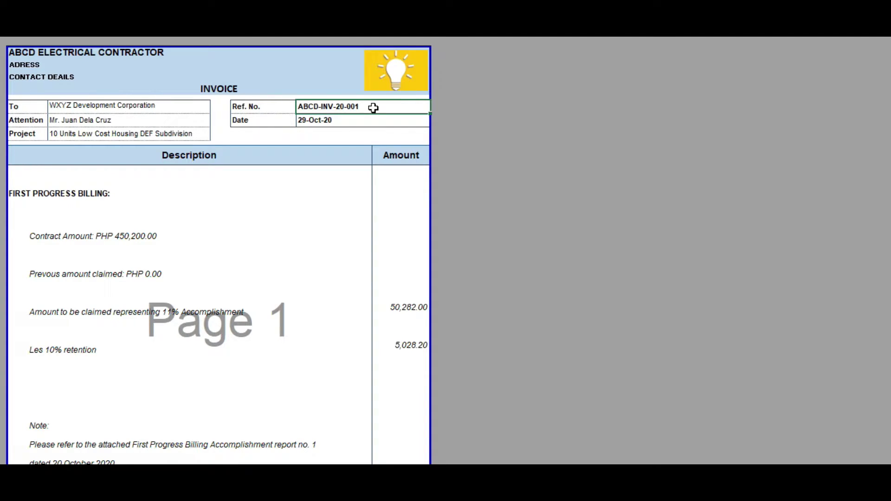
pyautogui.click(270, 123)
pyautogui.click(323, 119)
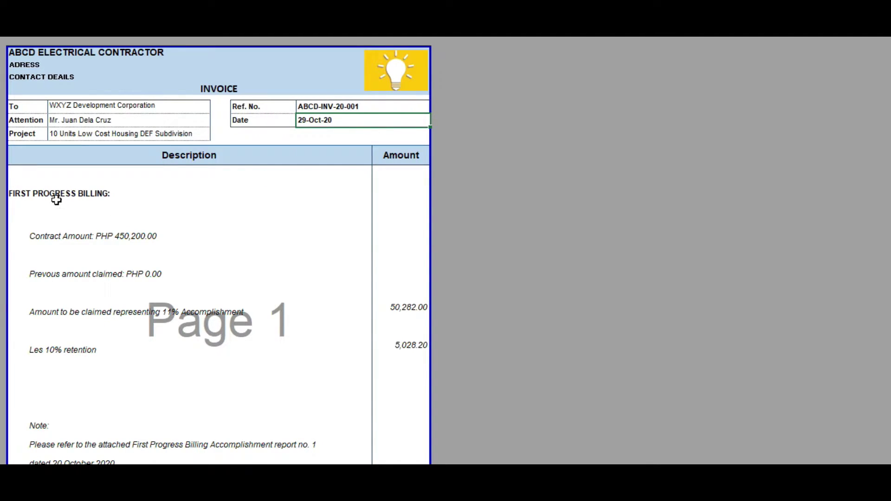
# - Examine the invoice's Description column and its First Progress Billing heading
pyautogui.click(143, 154)
pyautogui.click(41, 195)
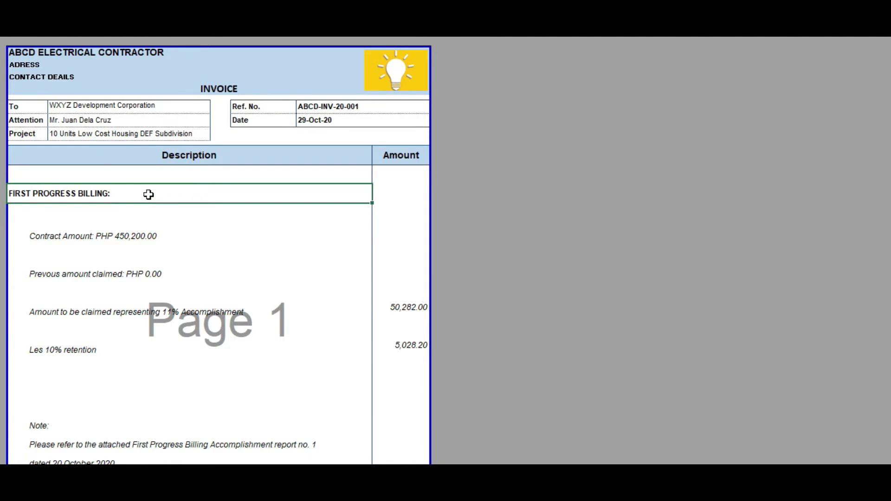
pyautogui.scroll(-1, 148, 197)
# - Compare the invoice's Contract Amount with the Total Cost grand total in the progress billing workbook
pyautogui.click(38, 216)
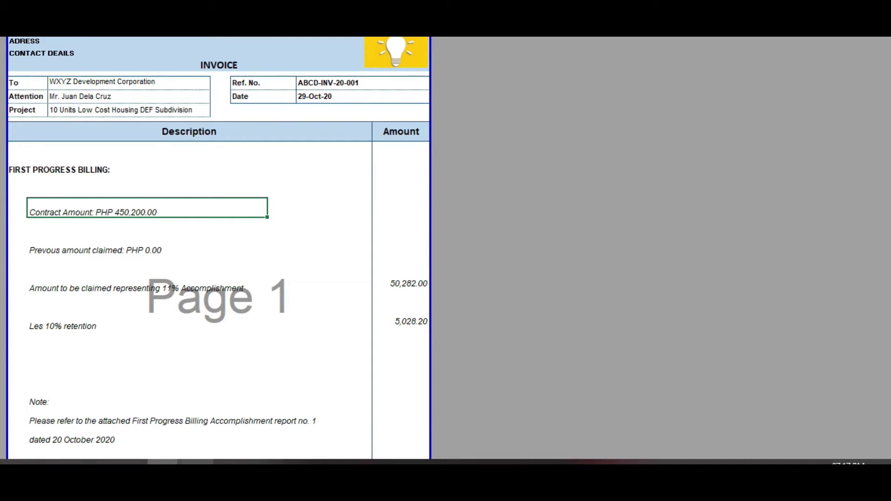
pyautogui.click(163, 461)
pyautogui.click(122, 433)
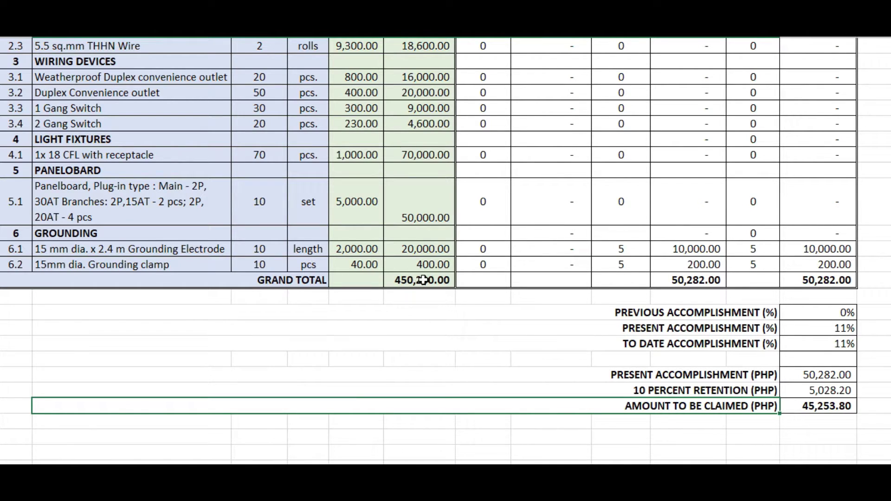
pyautogui.scroll(8, 413, 266)
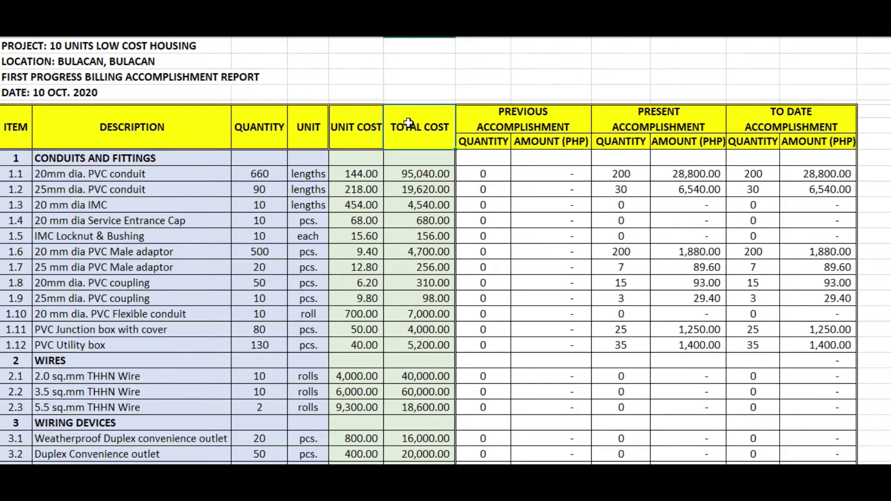
pyautogui.scroll(-5, 409, 329)
pyautogui.scroll(-2, 410, 328)
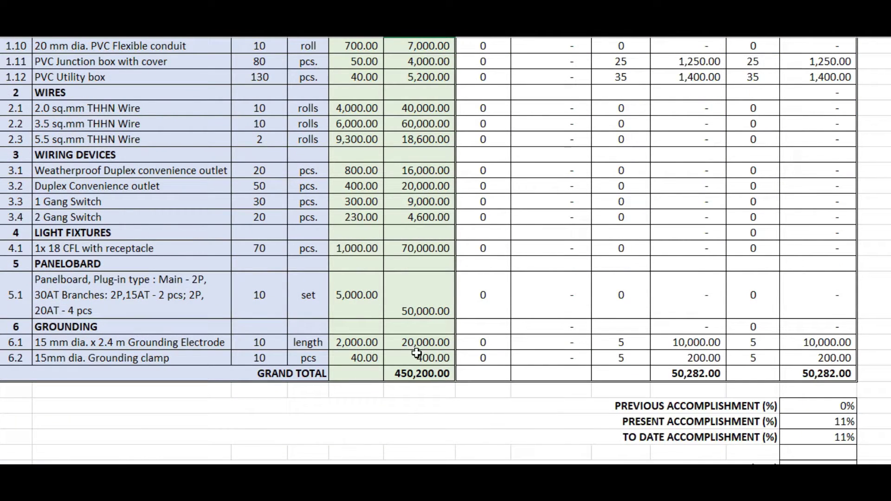
# - Return to the invoice workbook and check the previous amount claimed line
pyautogui.moveTo(163, 462)
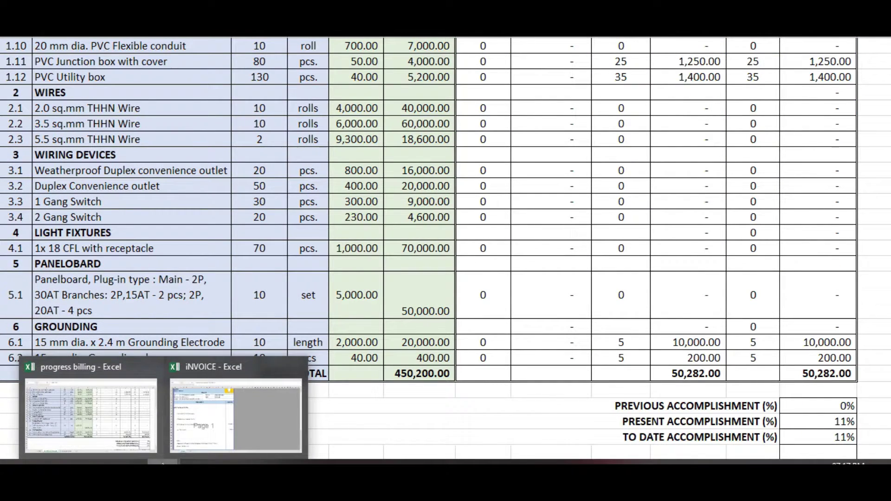
pyautogui.click(197, 426)
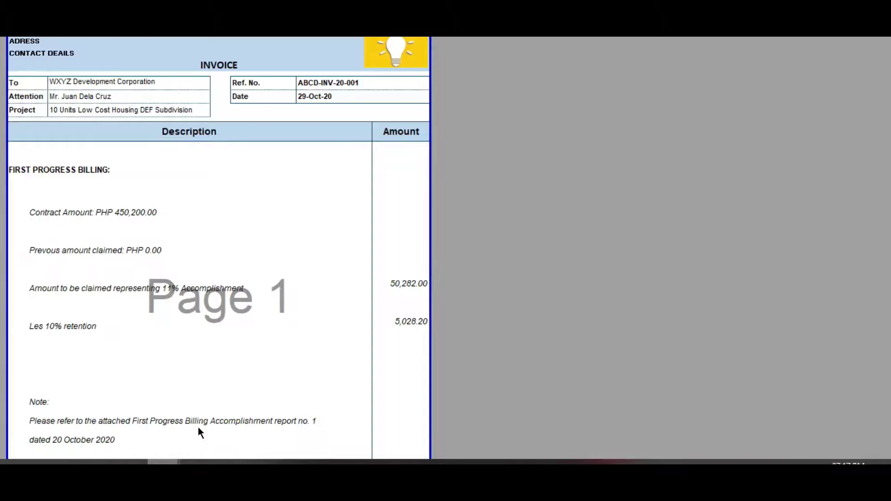
pyautogui.click(42, 252)
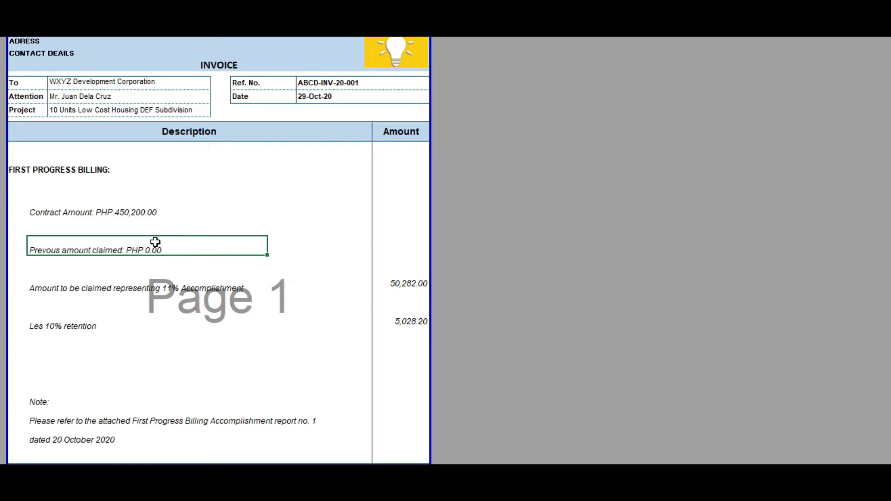
# - Compare the invoice's amount to be claimed line with the Present Accomplishment (%) in the progress billing workbook
pyautogui.scroll(-1, 213, 258)
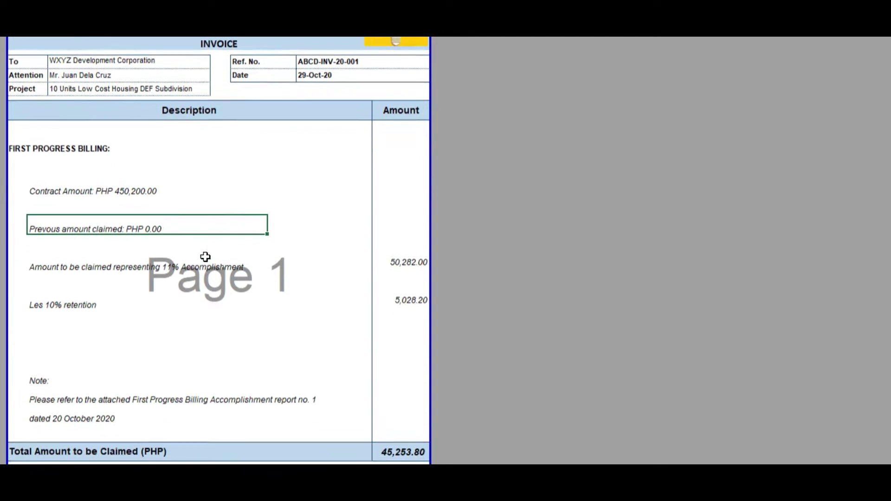
pyautogui.click(46, 265)
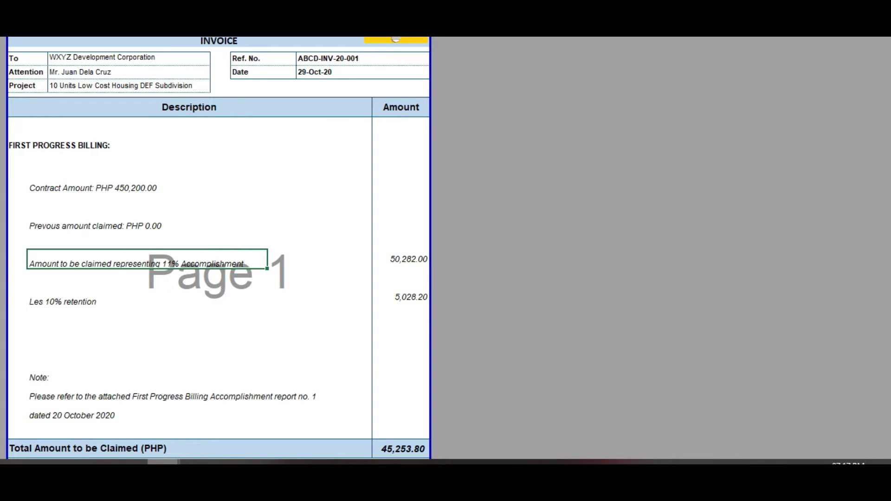
pyautogui.moveTo(163, 462)
pyautogui.click(113, 423)
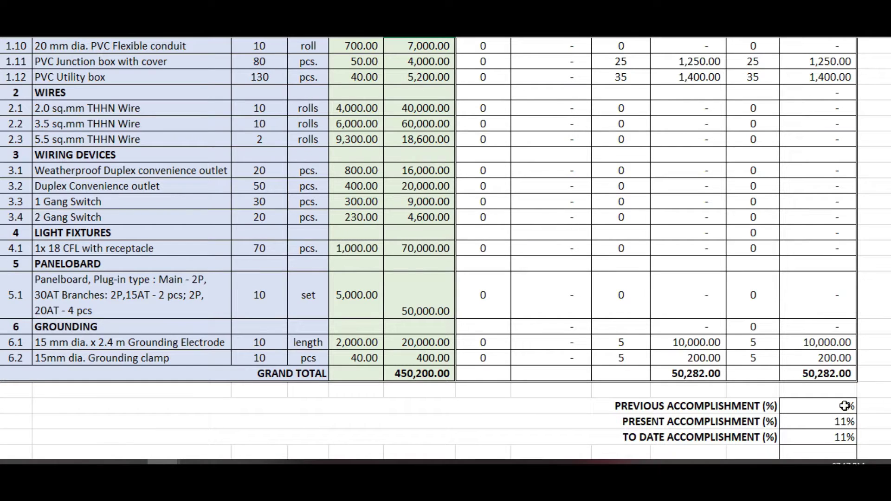
pyautogui.click(813, 422)
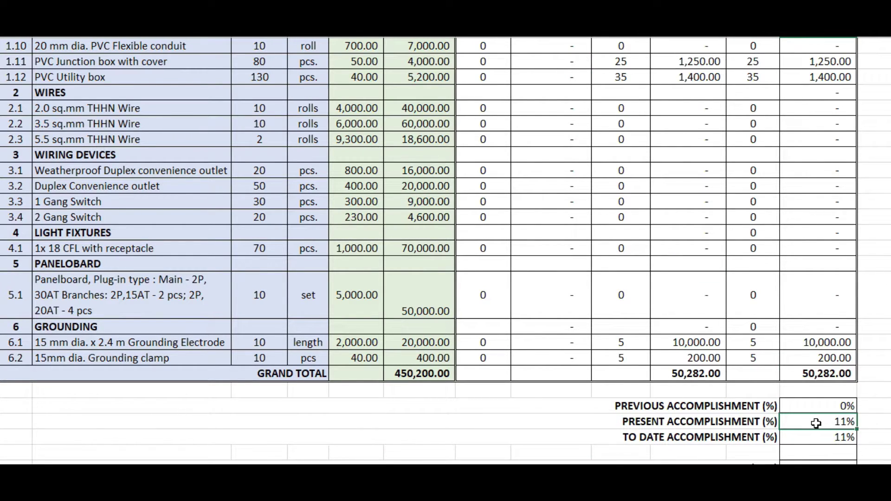
# - Check the To Date grand total, the 10 Percent Retention and the Amount to be Claimed in the progress billing workbook
pyautogui.click(802, 375)
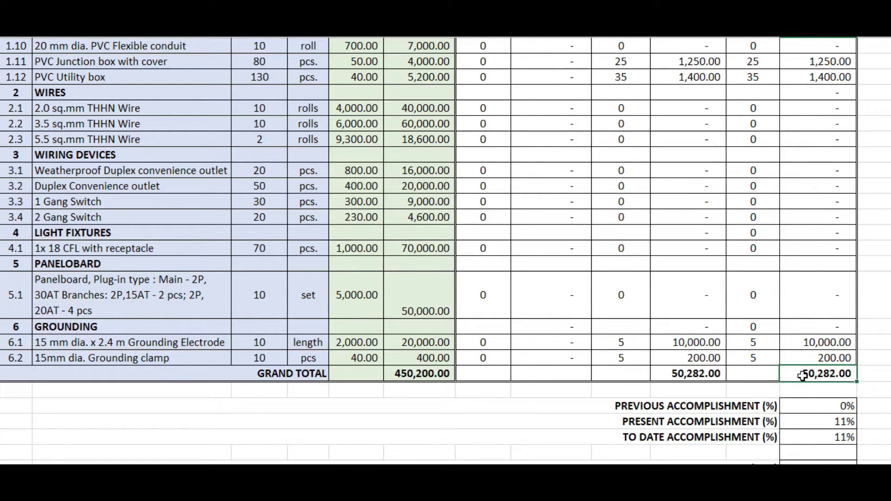
pyautogui.scroll(-2, 794, 394)
pyautogui.click(817, 426)
pyautogui.click(807, 441)
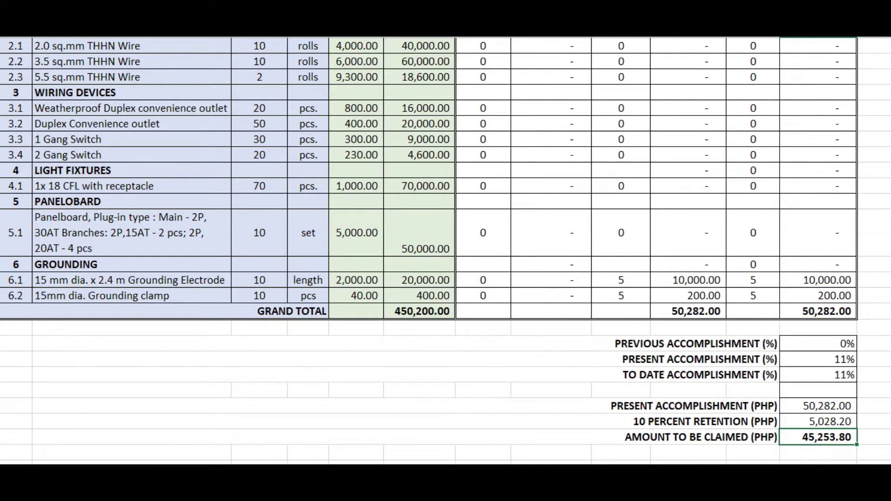
# - Return to the invoice workbook and check the amount to be claimed, the 10% retention and the Total Amount to be Claimed
pyautogui.click(201, 431)
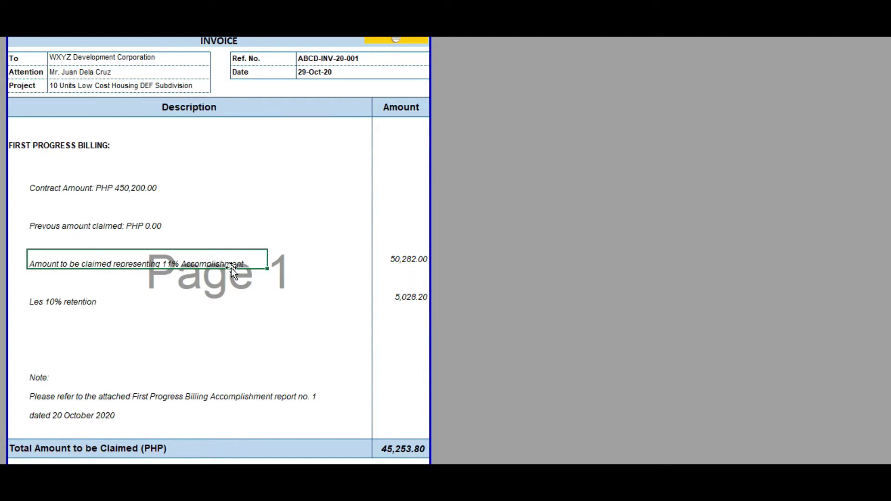
pyautogui.click(394, 264)
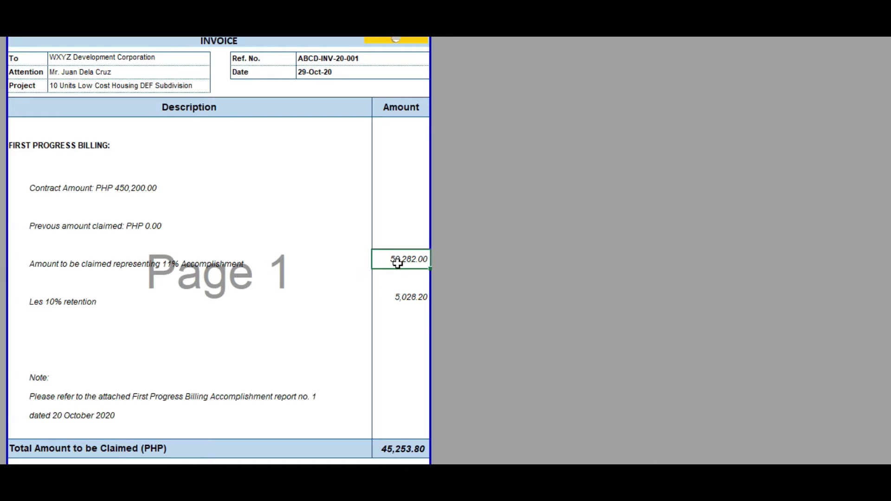
pyautogui.click(39, 304)
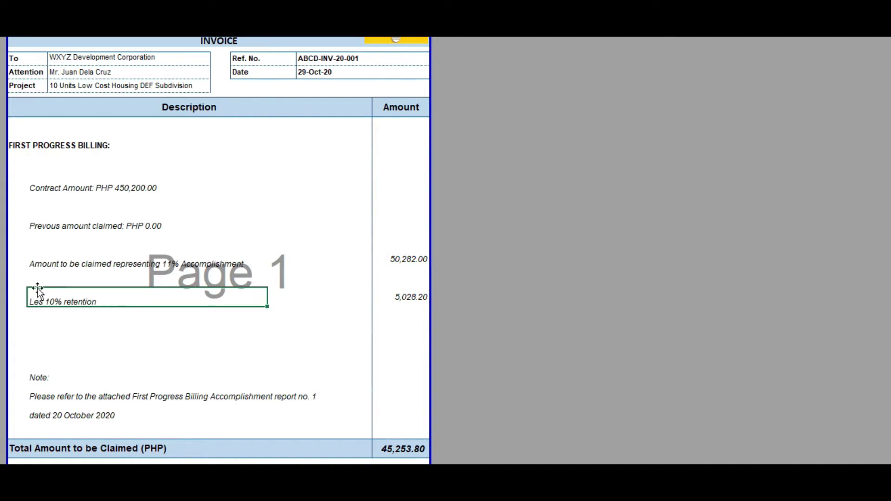
pyautogui.click(413, 304)
pyautogui.scroll(-1, 216, 344)
pyautogui.click(41, 431)
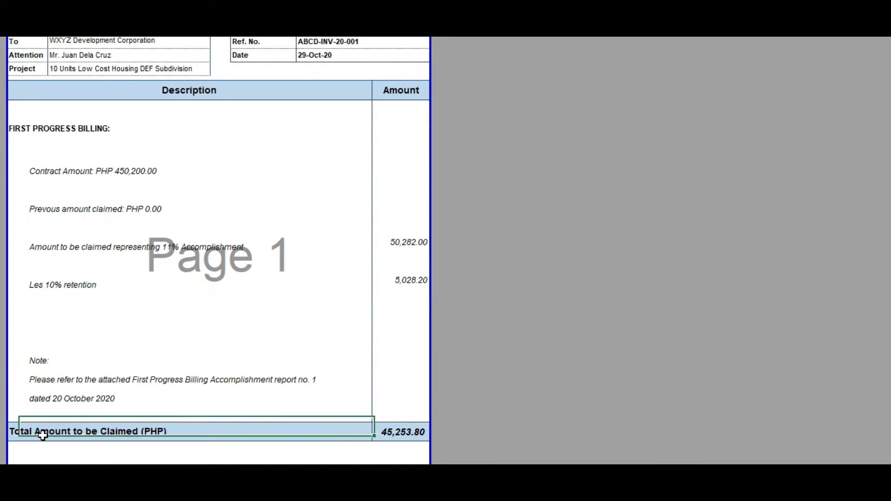
pyautogui.scroll(-1, 422, 343)
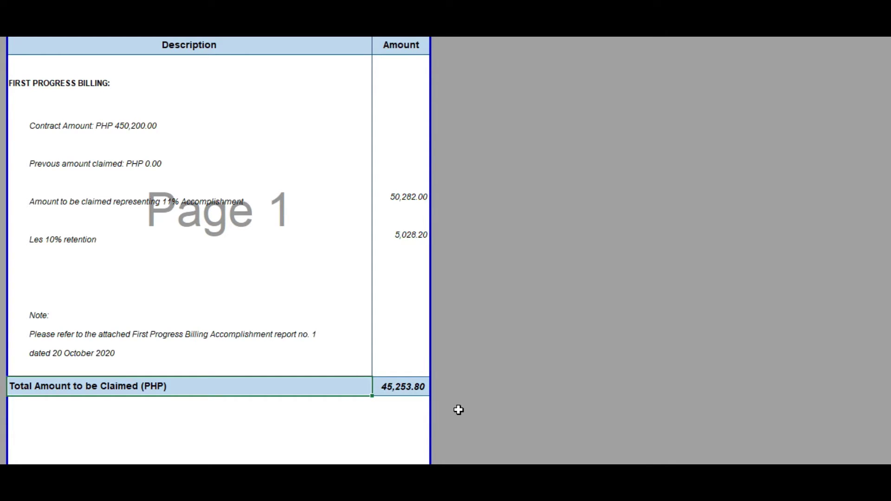
# - Read the invoice's note and compare its report reference with the heading of the progress billing workbook
pyautogui.click(41, 320)
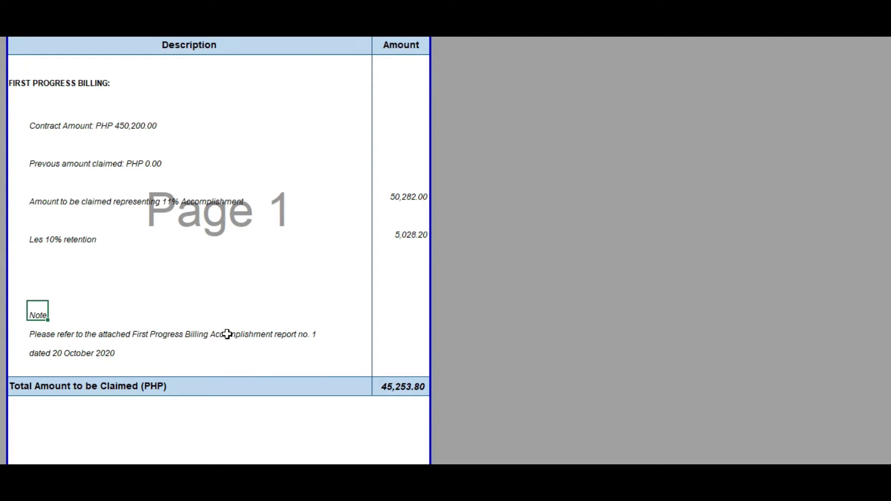
pyautogui.click(314, 337)
pyautogui.click(45, 357)
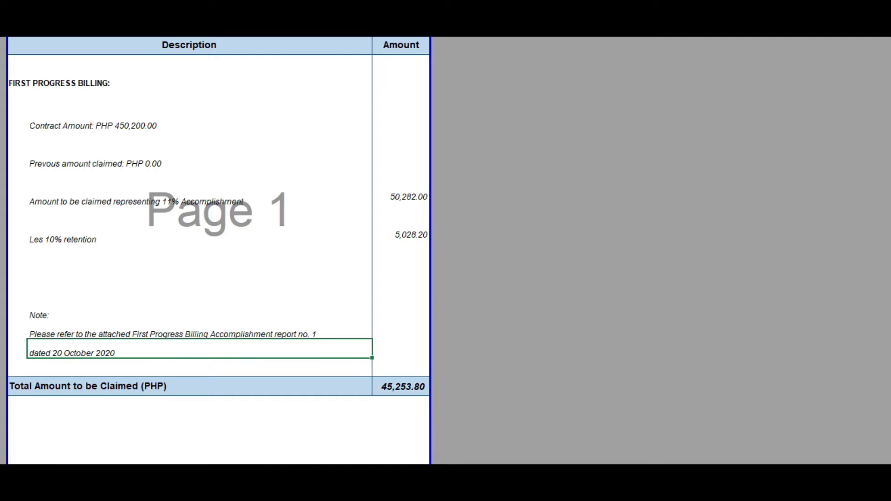
pyautogui.moveTo(163, 461)
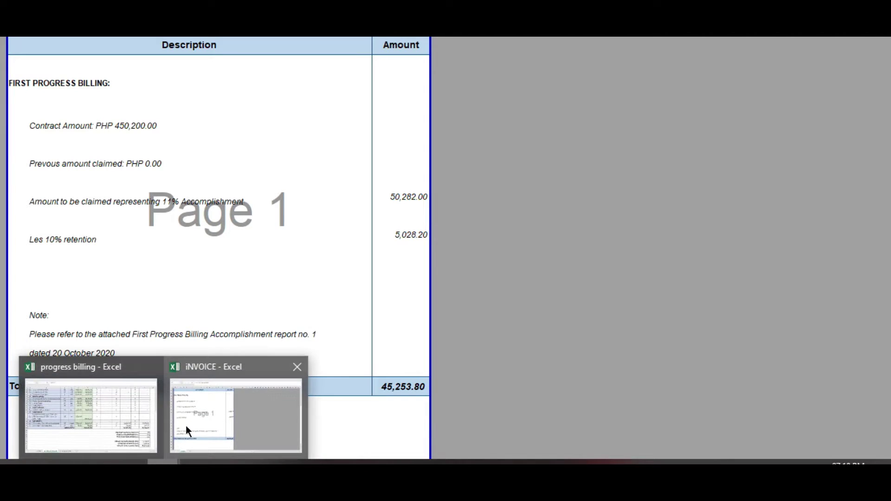
pyautogui.click(121, 419)
pyautogui.scroll(5, 196, 268)
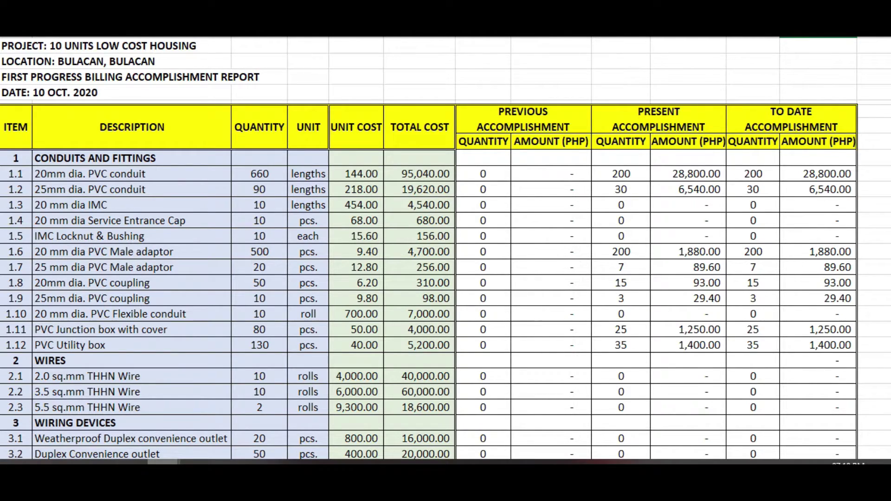
# - In the invoice workbook, remove "no. 1" from the end of the note's accomplishment report reference
pyautogui.moveTo(163, 462)
pyautogui.click(203, 438)
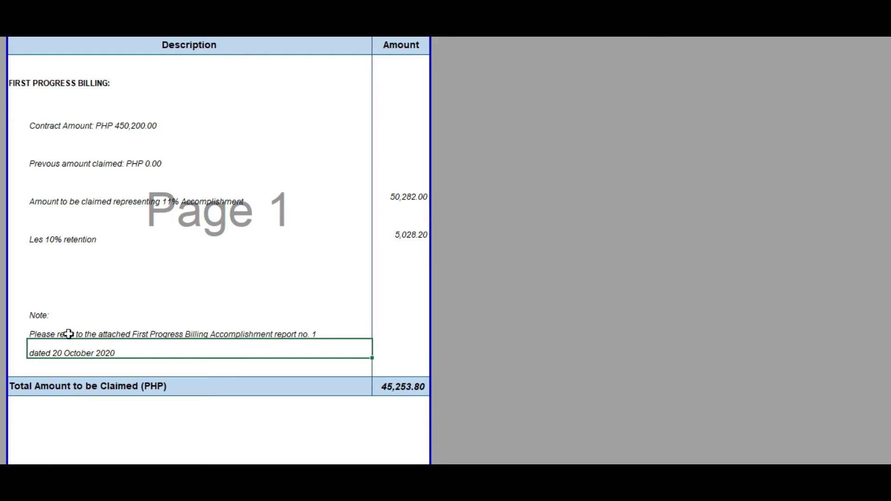
pyautogui.click(186, 333)
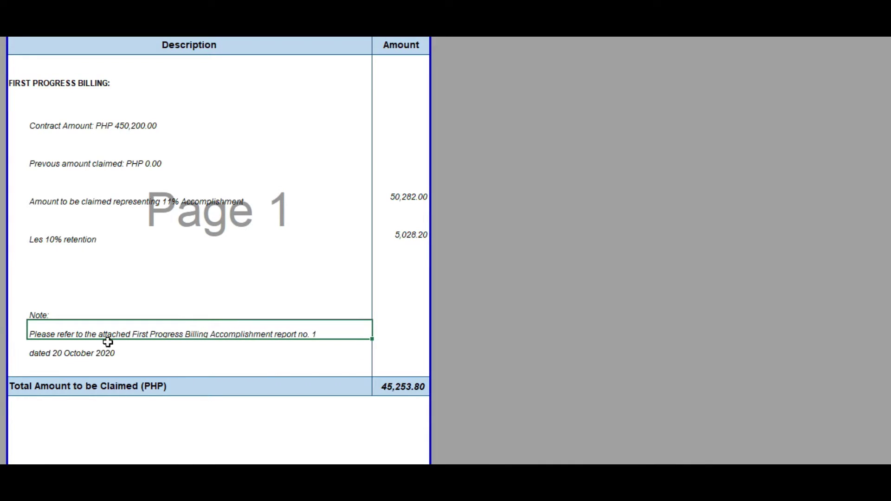
pyautogui.doubleClick(300, 334)
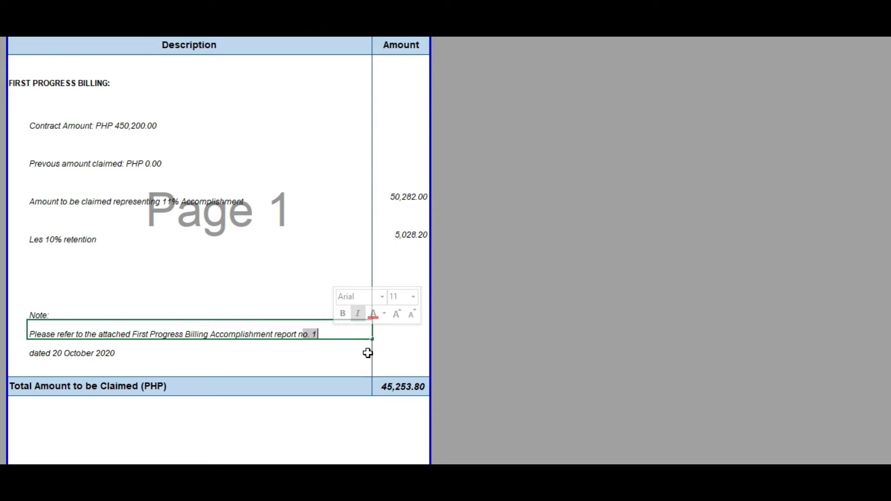
pyautogui.click(325, 330)
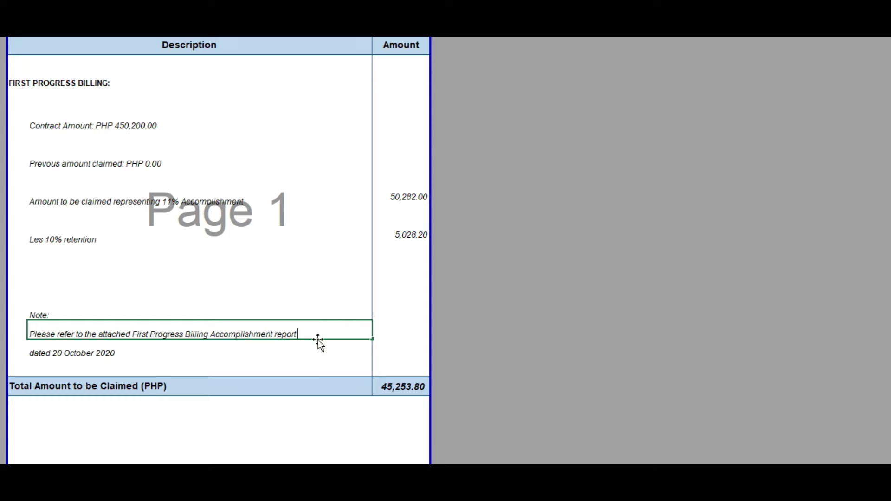
pyautogui.click(296, 423)
# - Review the invoice's header, look over the attached accomplishment report in the progress billing workbook, and return to the invoice's note
pyautogui.scroll(1, 239, 186)
pyautogui.scroll(1, 239, 187)
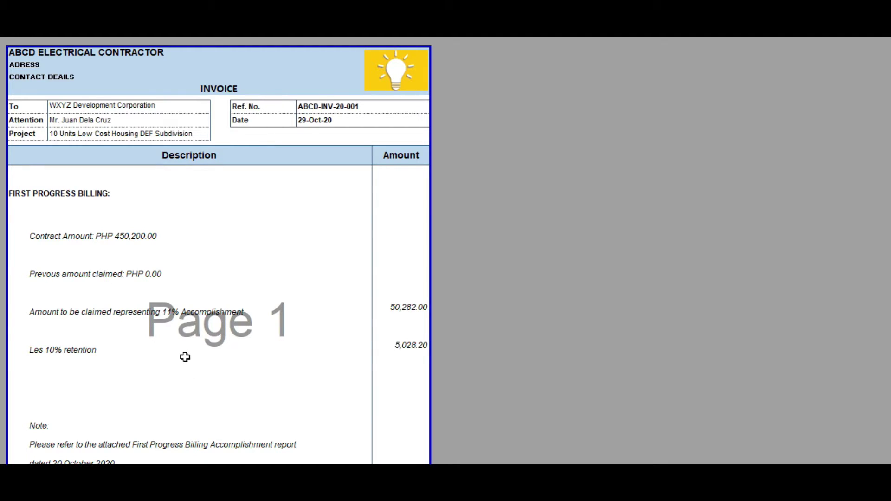
pyautogui.moveTo(162, 462)
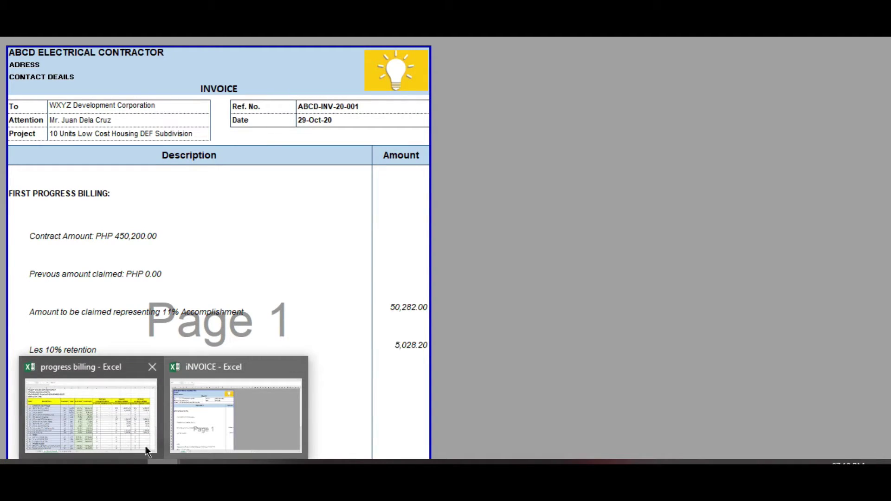
pyautogui.click(76, 430)
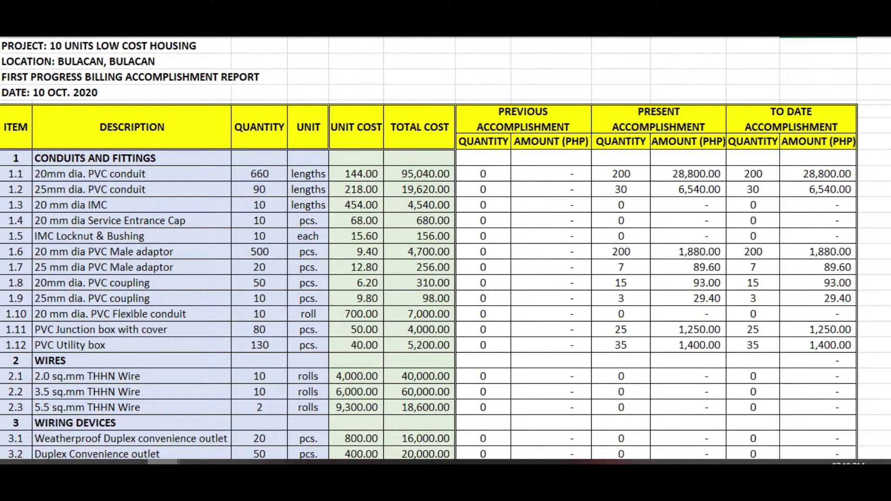
pyautogui.moveTo(164, 462)
pyautogui.click(196, 441)
pyautogui.scroll(-2, 334, 292)
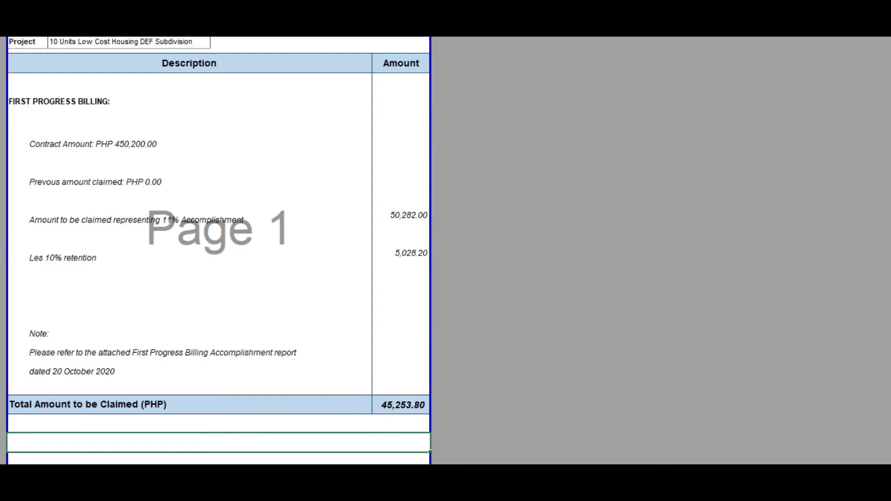
# - Switch to the progress billing workbook and compare the Present and To Date Accomplishment percentages
pyautogui.moveTo(163, 462)
pyautogui.click(122, 431)
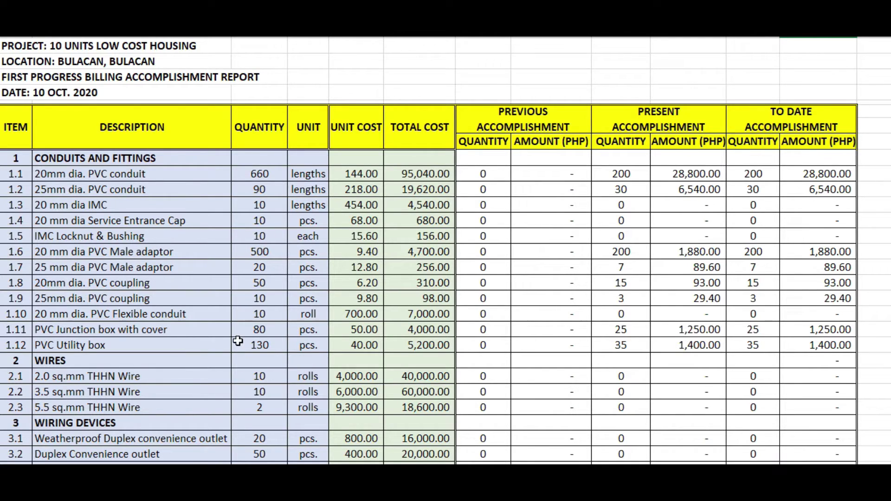
pyautogui.scroll(-6, 781, 252)
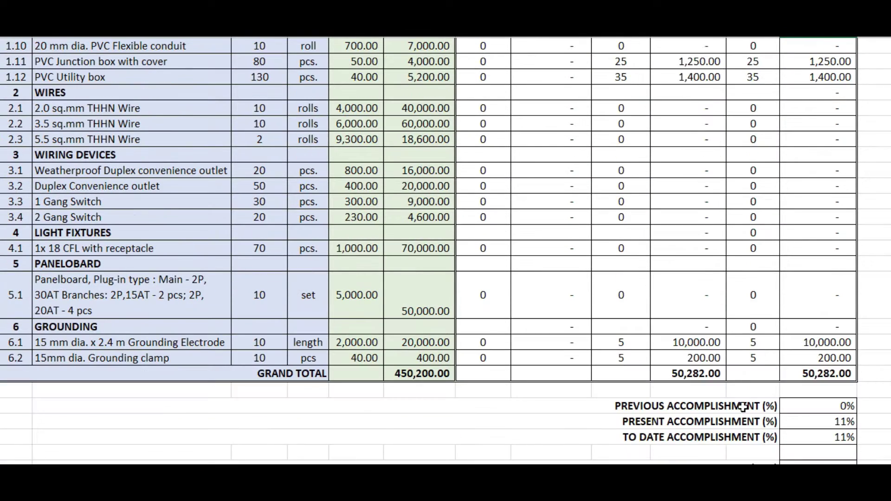
pyautogui.click(835, 421)
pyautogui.click(828, 436)
pyautogui.click(831, 421)
pyautogui.click(824, 436)
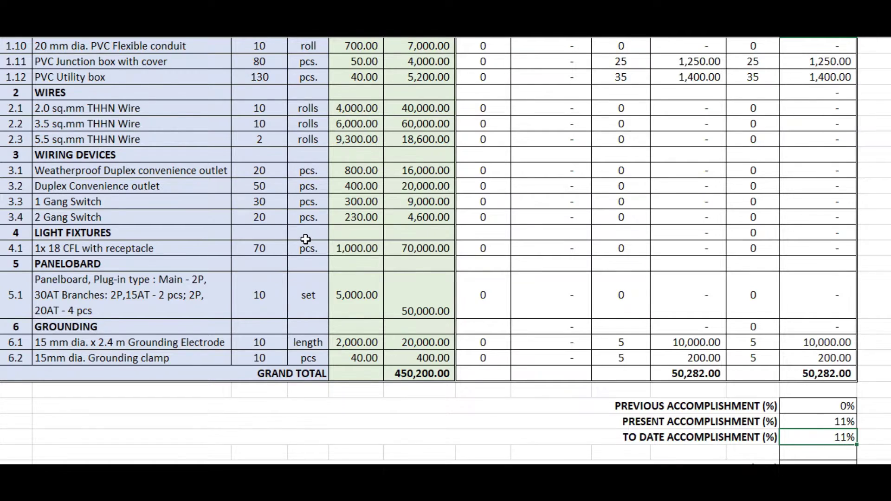
# - Examine the 20mm and 25mm dia. PVC conduit items and the 20mm conduit's present accomplishment quantity
pyautogui.scroll(4, 305, 239)
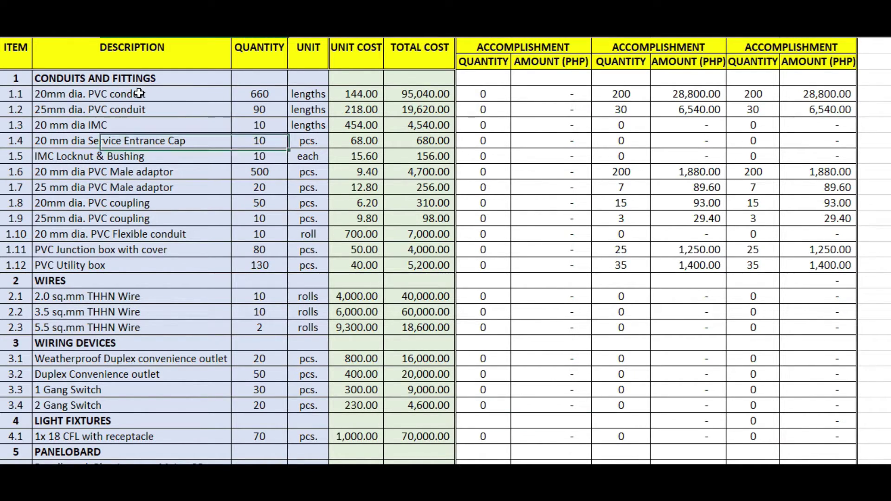
pyautogui.click(621, 94)
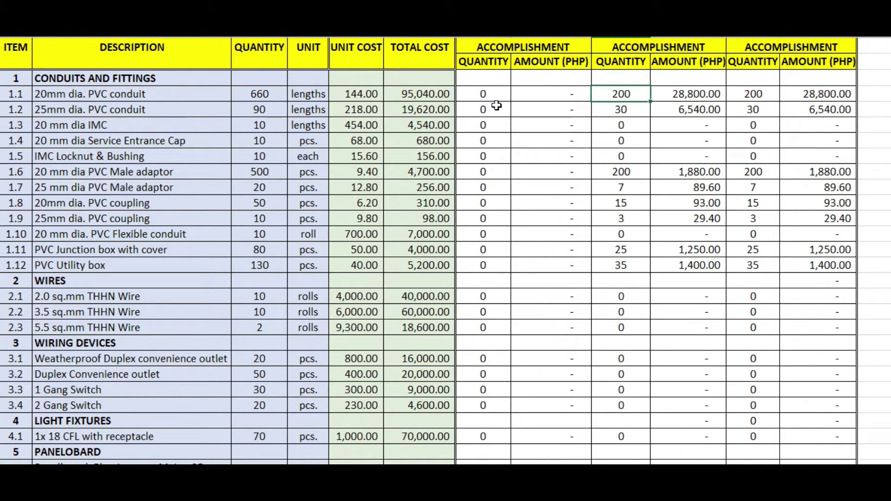
pyautogui.click(145, 90)
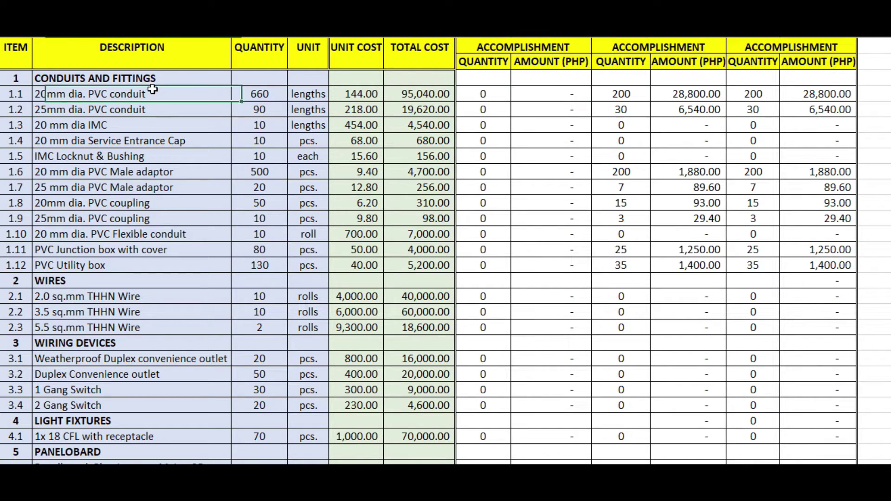
pyautogui.click(146, 105)
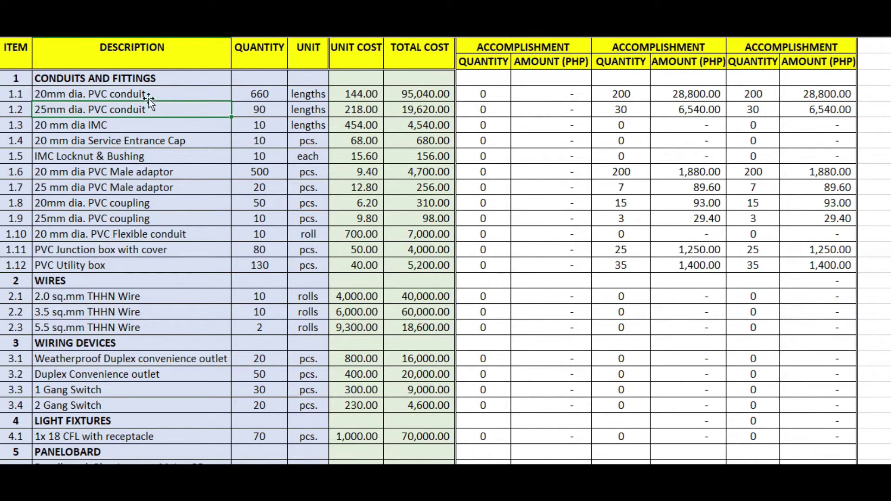
pyautogui.click(154, 95)
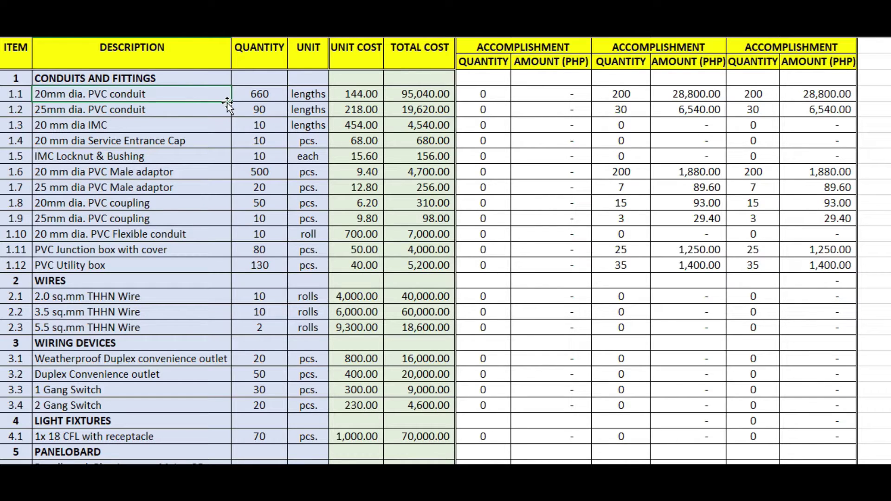
pyautogui.click(617, 96)
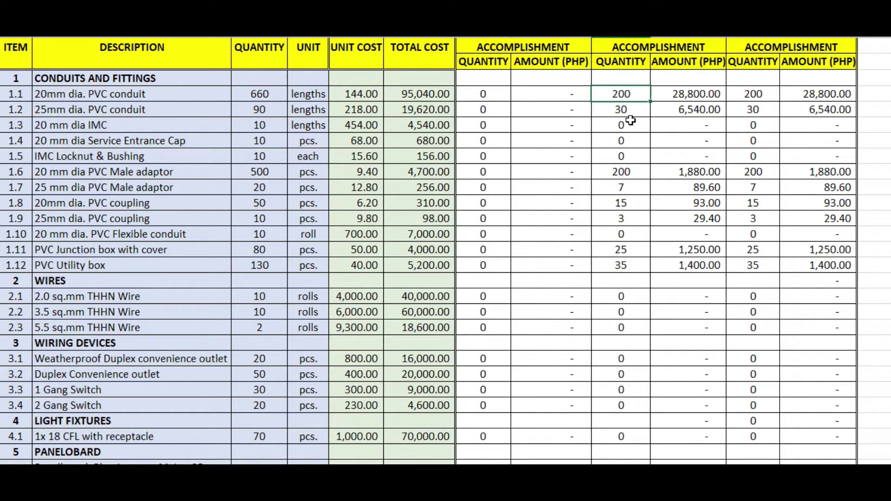
# - Review the accomplishment report down to the Amount to be Claimed summary and back to its project heading
pyautogui.scroll(-5, 633, 264)
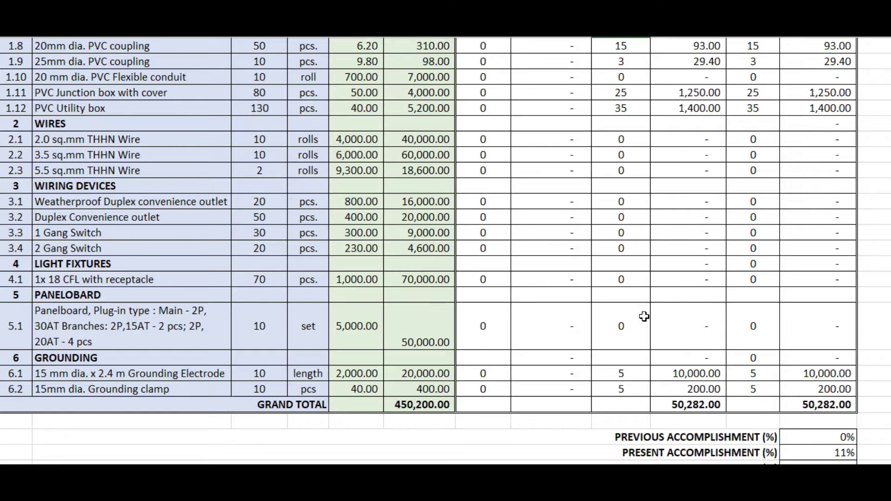
pyautogui.scroll(-2, 644, 297)
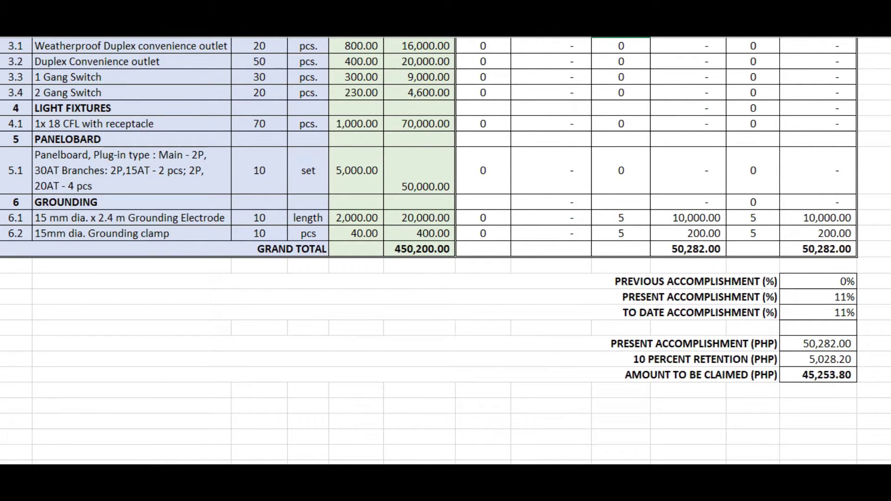
pyautogui.scroll(9, 378, 228)
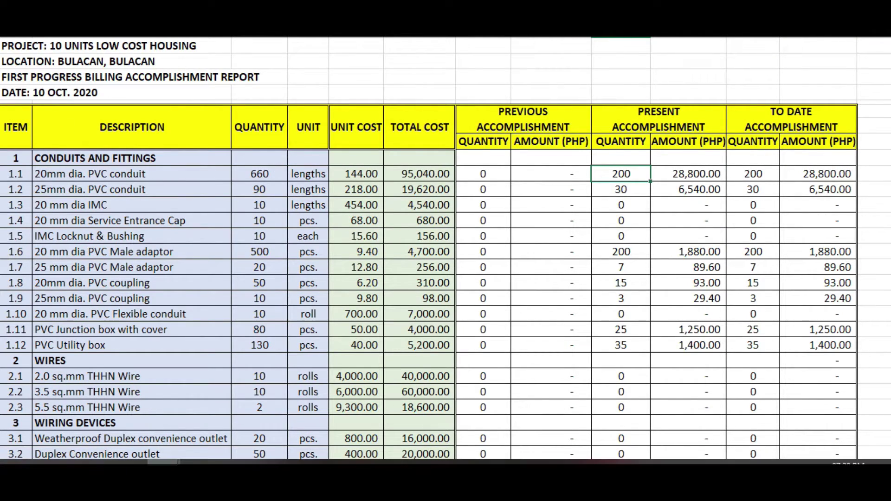
# - Switch to the invoice workbook and review the whole invoice from its header to the Total Amount to be Claimed
pyautogui.moveTo(176, 454)
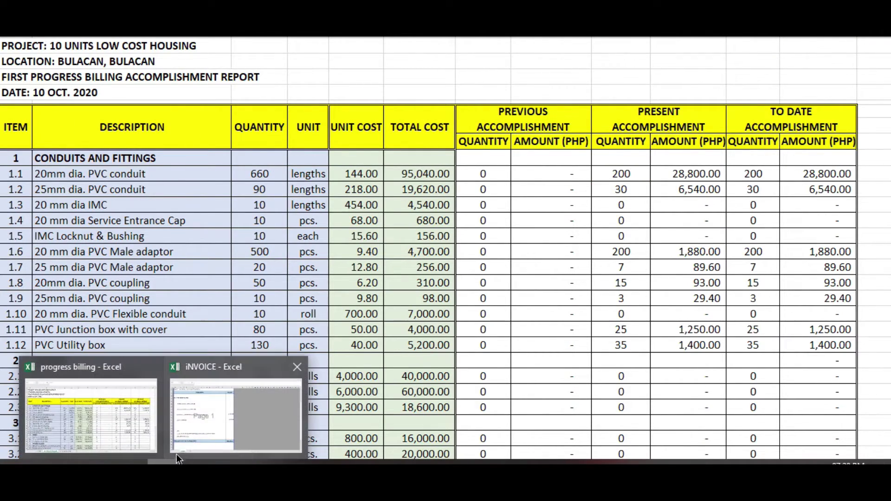
pyautogui.click(199, 429)
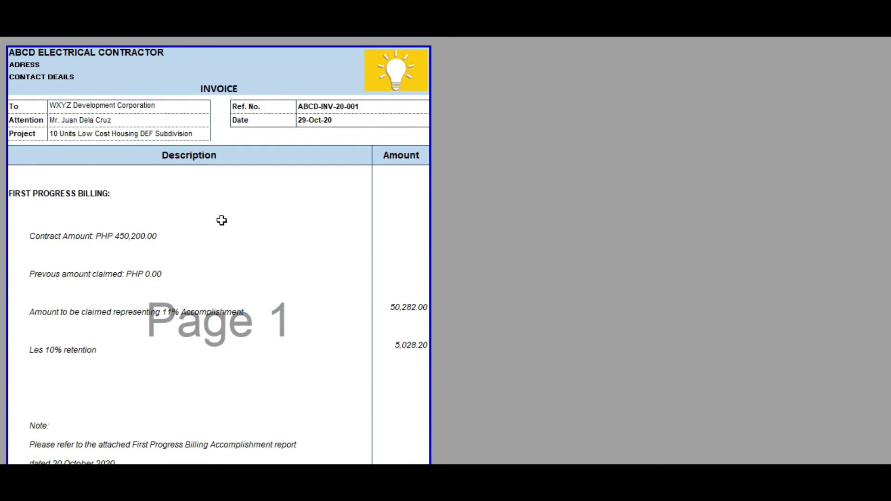
pyautogui.scroll(-3, 223, 230)
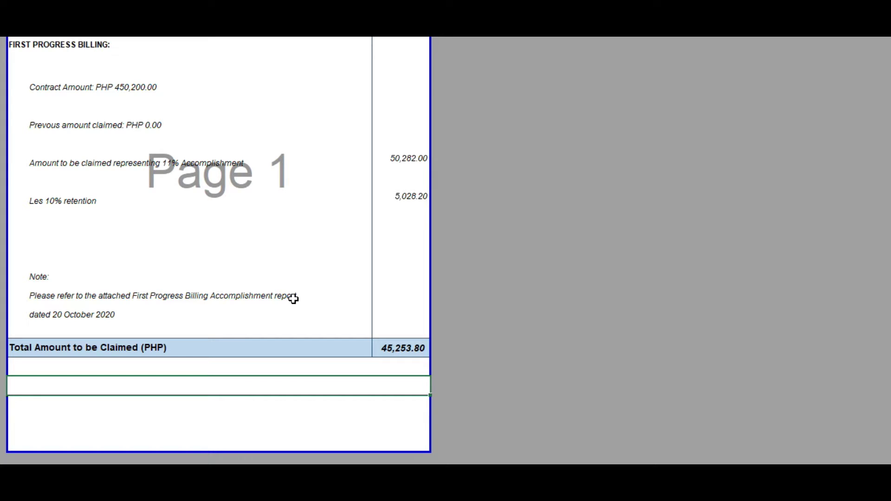
pyautogui.scroll(3, 476, 146)
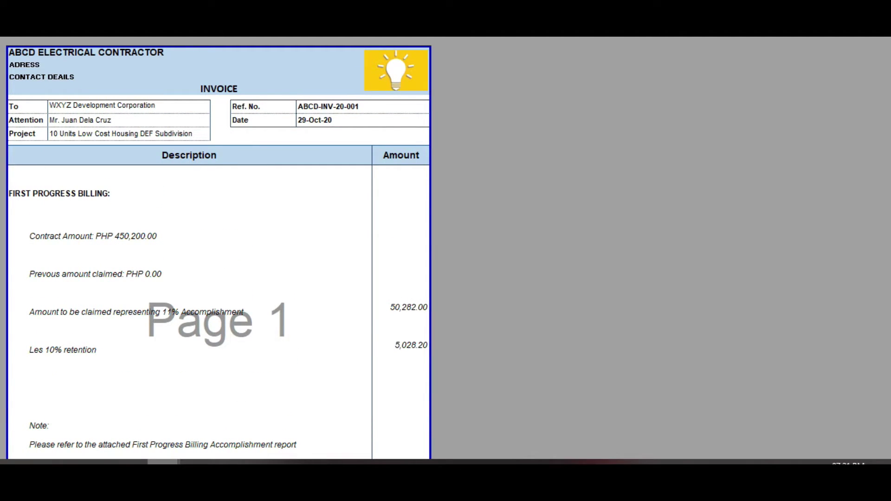
# - Switch to the progress billing workbook and review the first accomplishment report down to the Amount to be Claimed
pyautogui.moveTo(161, 468)
pyautogui.click(120, 436)
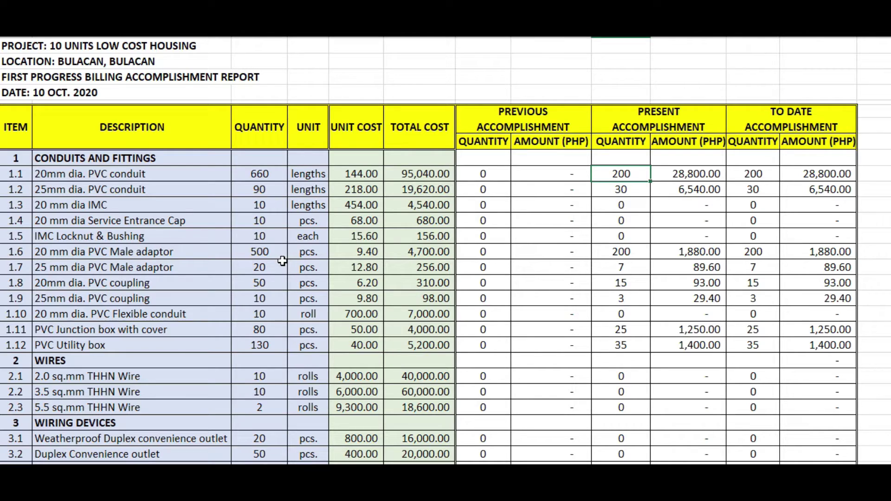
pyautogui.scroll(-7, 810, 264)
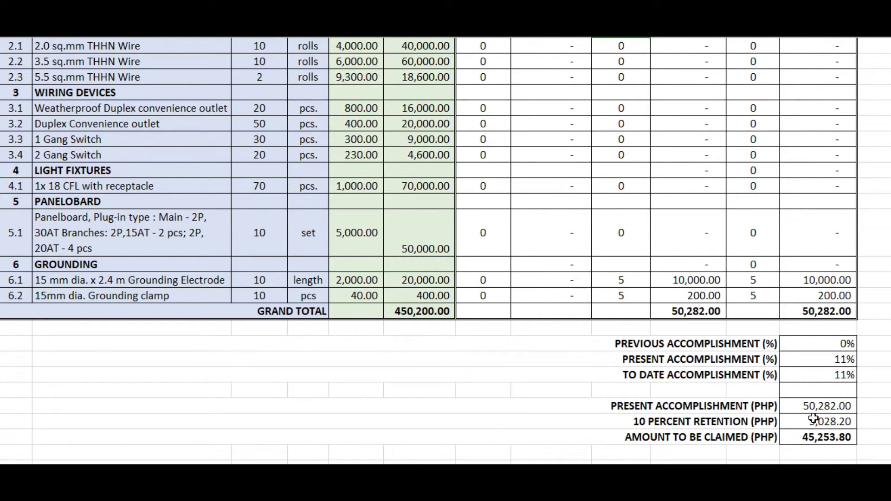
pyautogui.scroll(7, 523, 263)
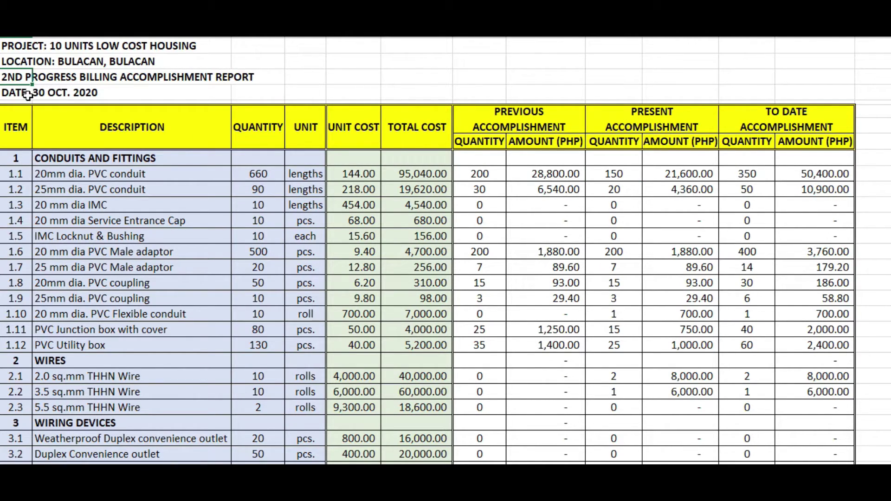
# - Compare the date of the 2nd progress billing accomplishment report with the date of the first report
pyautogui.click(63, 94)
pyautogui.click(28, 94)
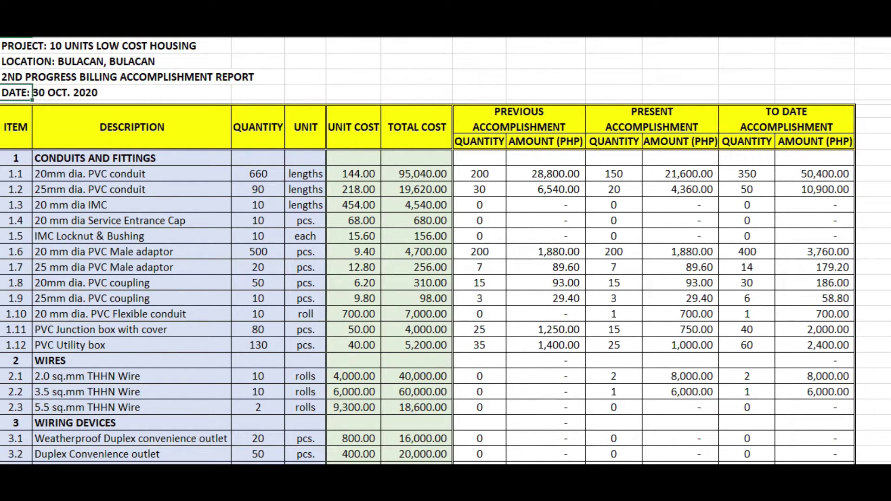
pyautogui.hotkey('ctrl', 'pageup')
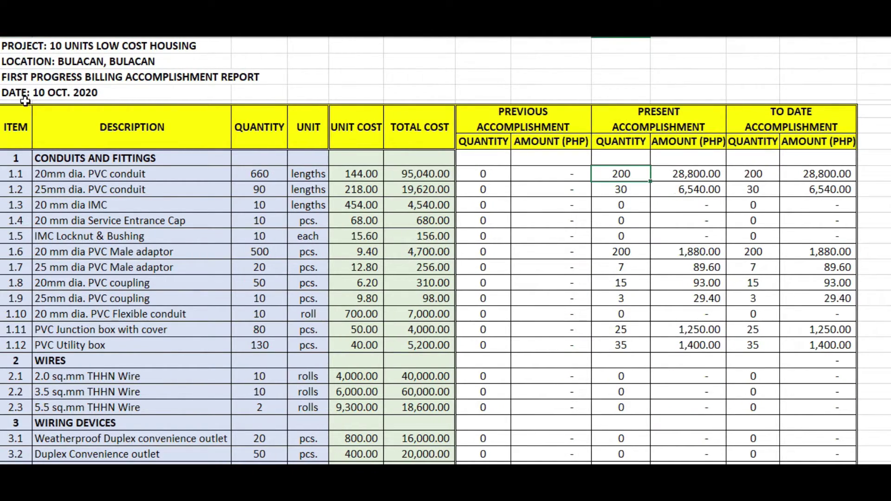
pyautogui.hotkey('ctrl', 'pagedown')
pyautogui.click(36, 92)
pyautogui.press('Delete')
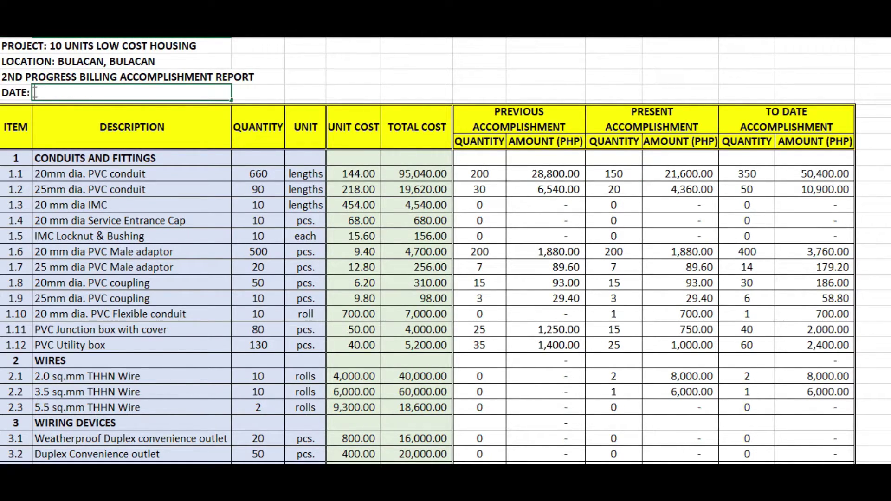
pyautogui.hotkey('ctrl', 'z')
# - Set the date of the 2nd progress billing accomplishment report to 10 NOV. 2020
pyautogui.click(7, 93)
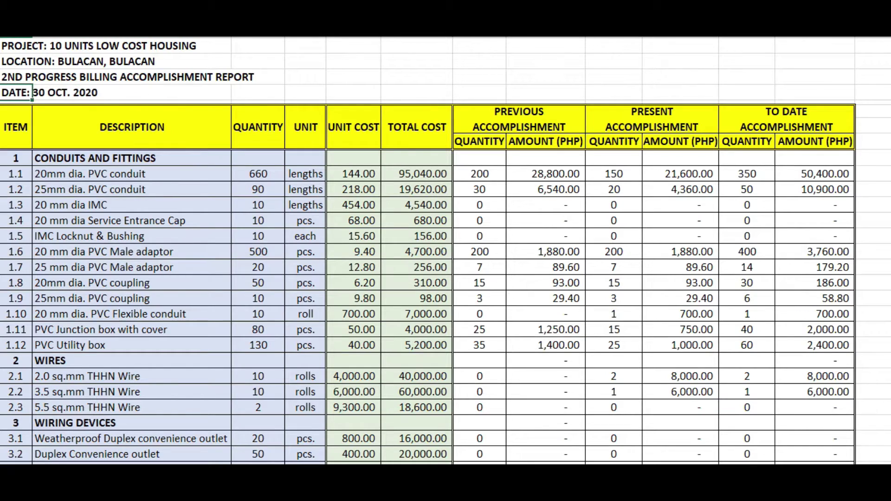
pyautogui.hotkey('ctrl', 'y')
pyautogui.press('F2')
pyautogui.write('13')
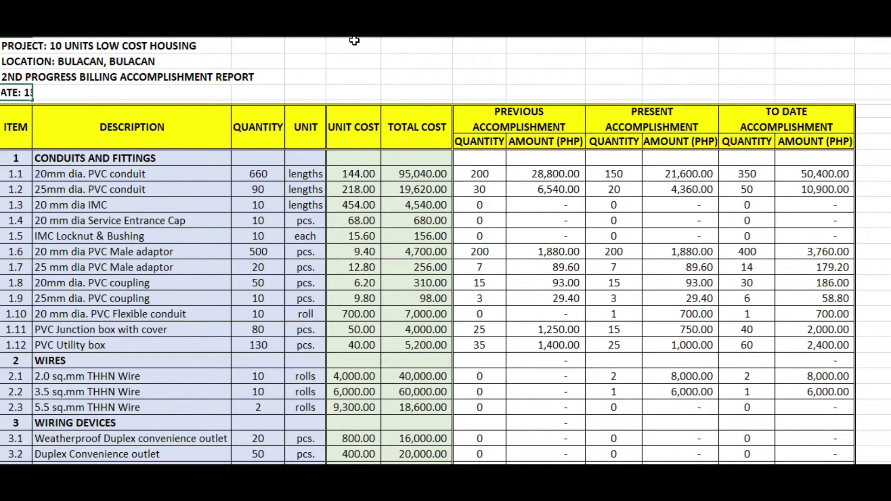
pyautogui.write(' O')
pyautogui.write('OVO')
pyautogui.write(' 2020')
pyautogui.press('Return')
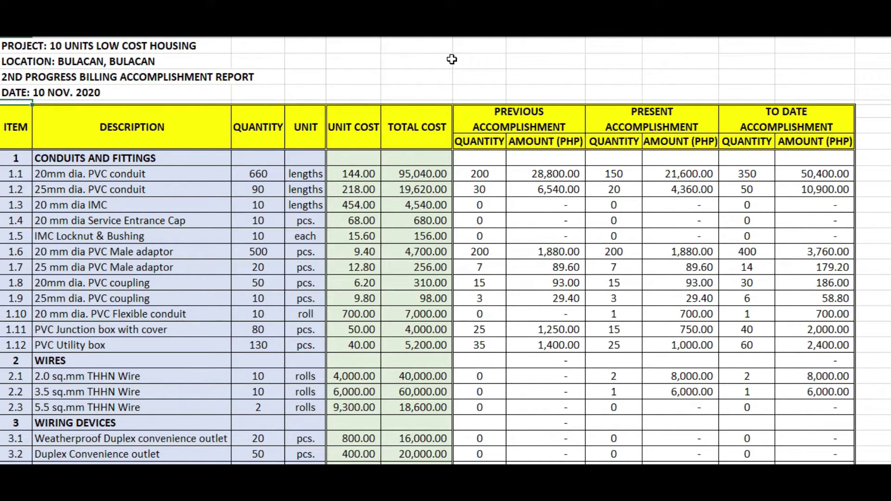
# - Examine the Previous Accomplishment columns and the title of the 2nd progress billing report
pyautogui.click(508, 123)
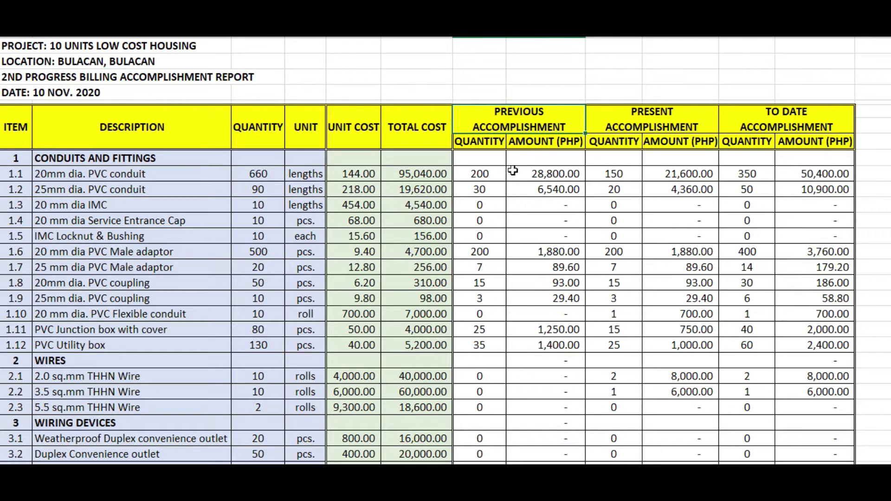
pyautogui.scroll(-2, 520, 160)
pyautogui.scroll(2, 517, 110)
pyautogui.click(4, 76)
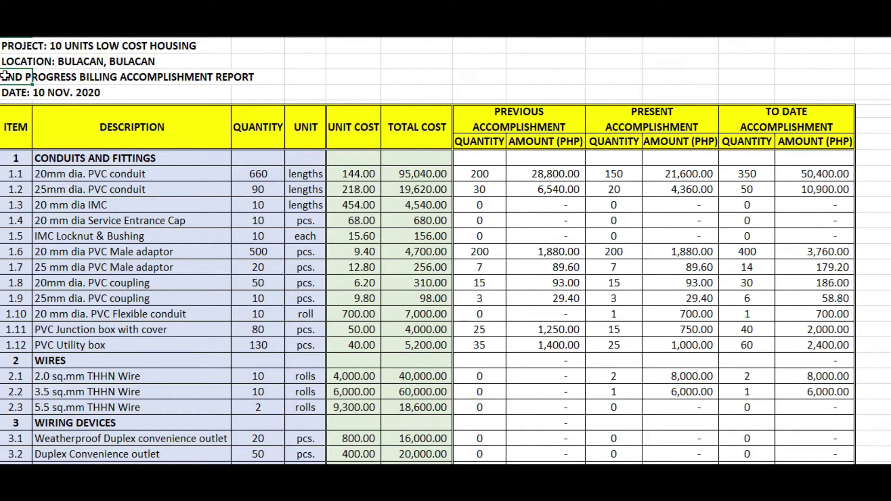
# - Compare the first report's present accomplishment with the 2nd report's Previous Accomplishment amounts down to the Grand Total
pyautogui.click(528, 124)
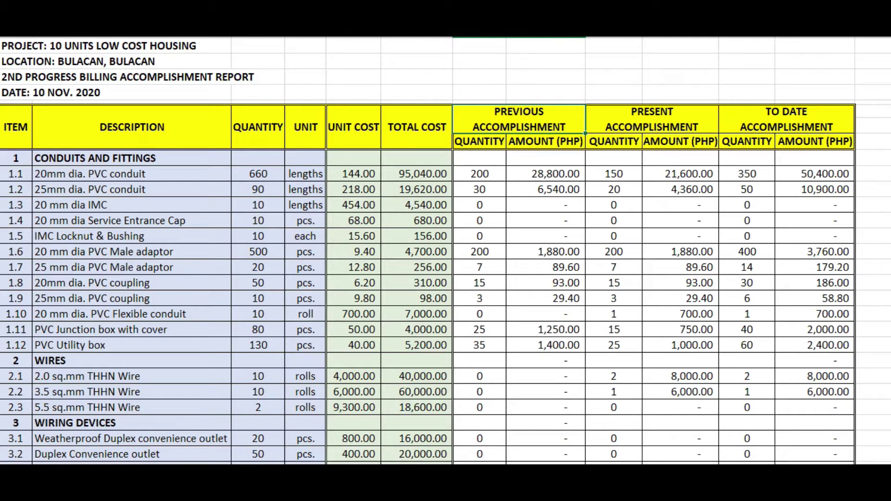
pyautogui.hotkey('ctrl', 'pageup')
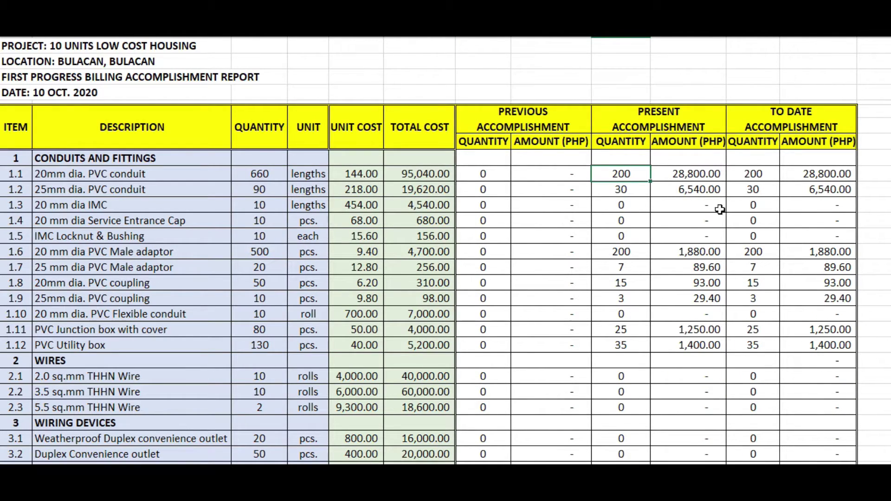
pyautogui.scroll(-5, 684, 328)
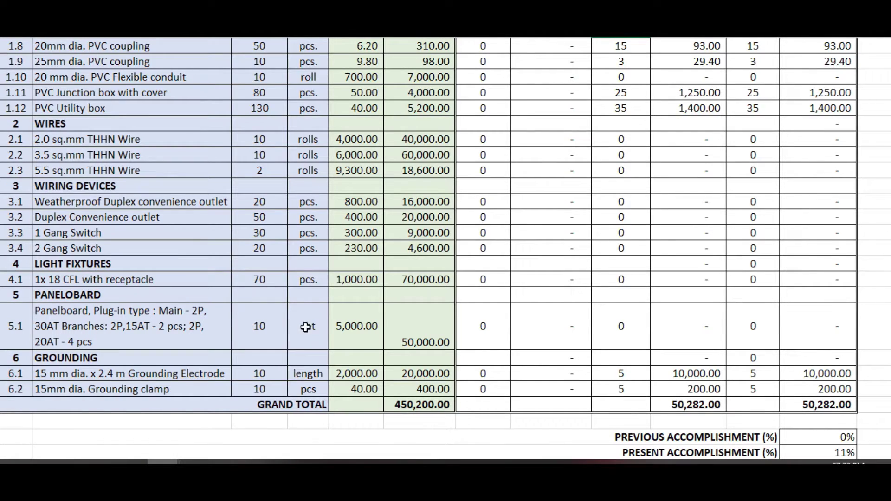
pyautogui.hotkey('ctrl', 'pagedown')
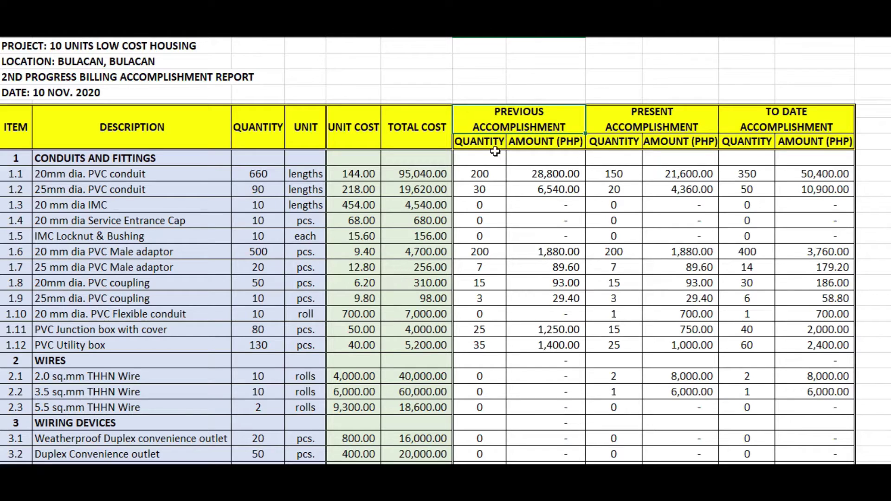
pyautogui.scroll(-7, 560, 220)
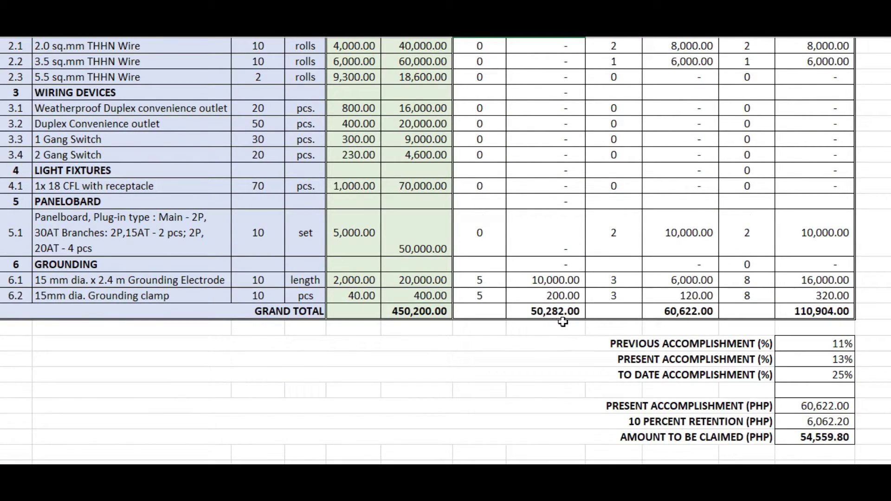
pyautogui.scroll(7, 538, 217)
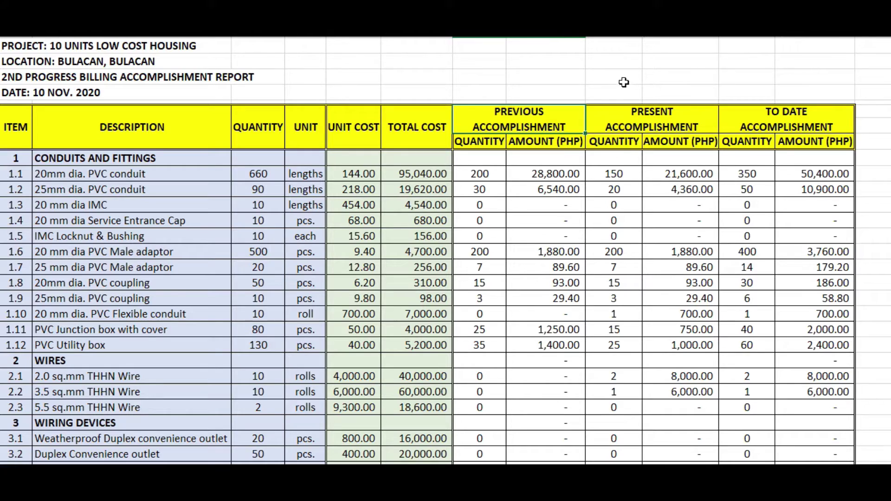
# - Examine the 20mm dia. PVC conduit's contract, previous and present quantities in the 2nd report
pyautogui.click(657, 119)
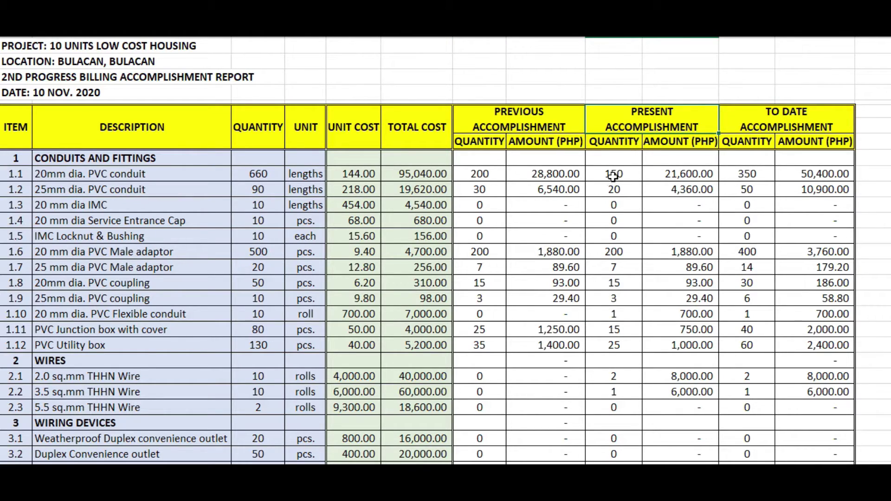
pyautogui.click(484, 175)
pyautogui.click(259, 175)
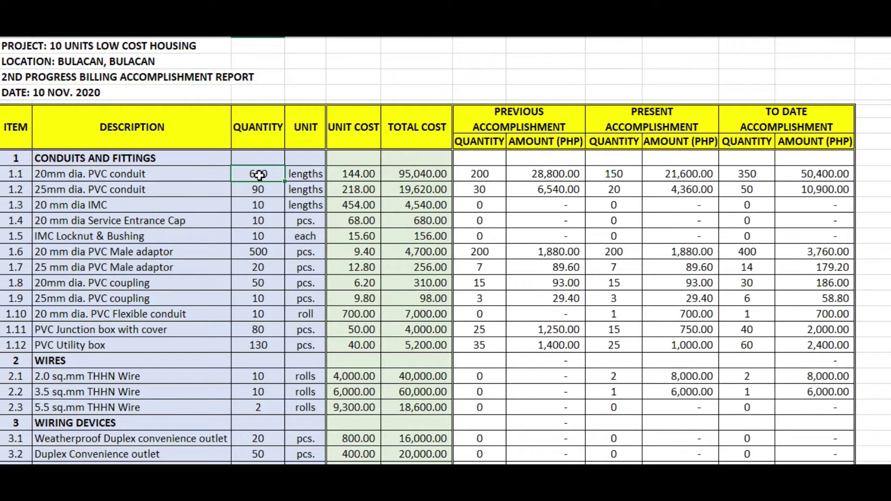
pyautogui.click(472, 174)
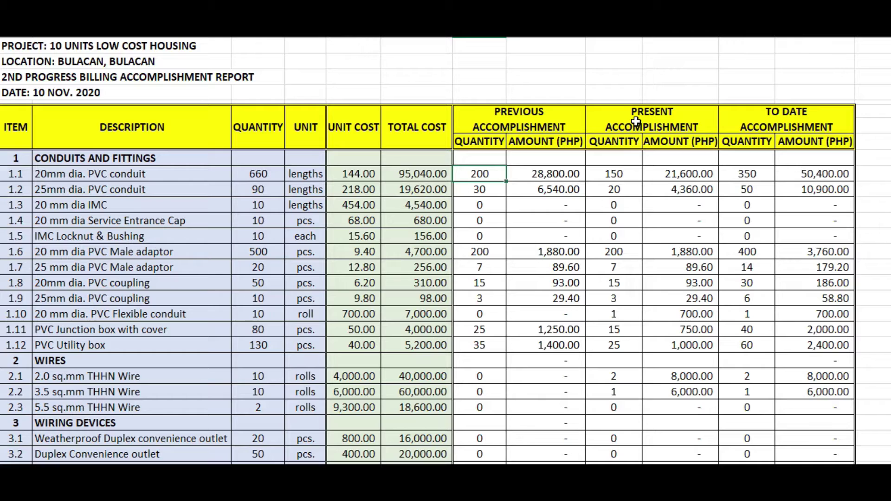
pyautogui.click(613, 175)
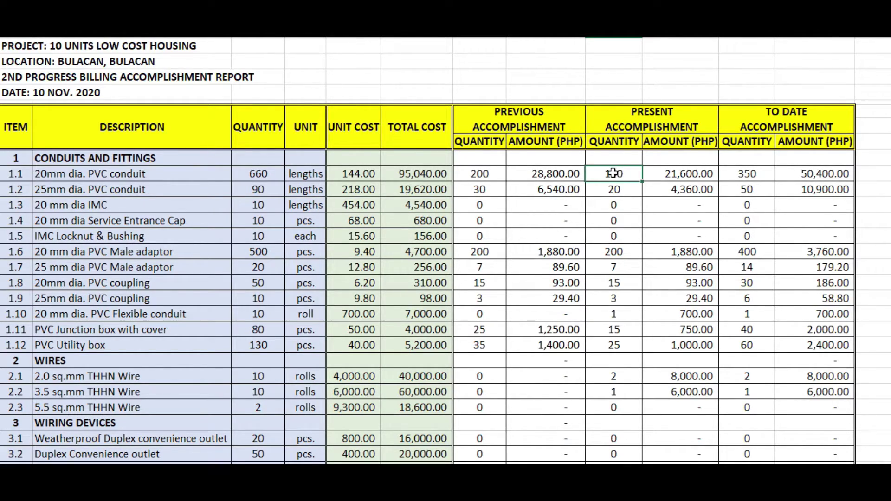
# - Examine the 25mm dia. PVC conduit's present and contract quantities, including a look at the items below
pyautogui.click(55, 186)
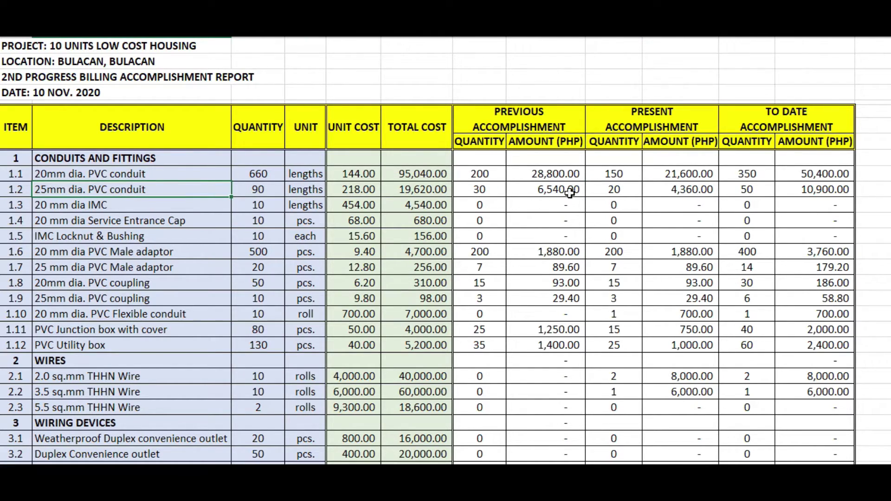
pyautogui.click(611, 190)
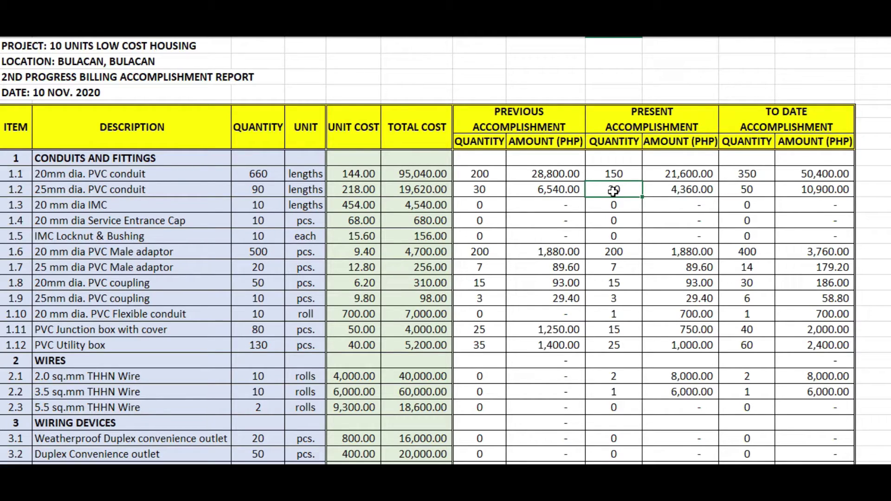
pyautogui.click(258, 188)
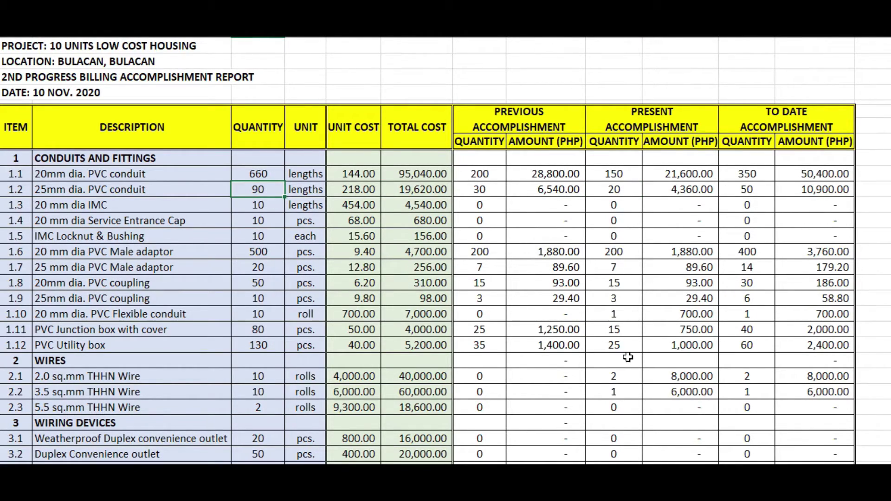
pyautogui.scroll(-3, 628, 356)
pyautogui.scroll(3, 628, 415)
# - Check how the 20mm dia. PVC conduit's present accomplishment amount derives from its present quantity and unit cost
pyautogui.click(672, 175)
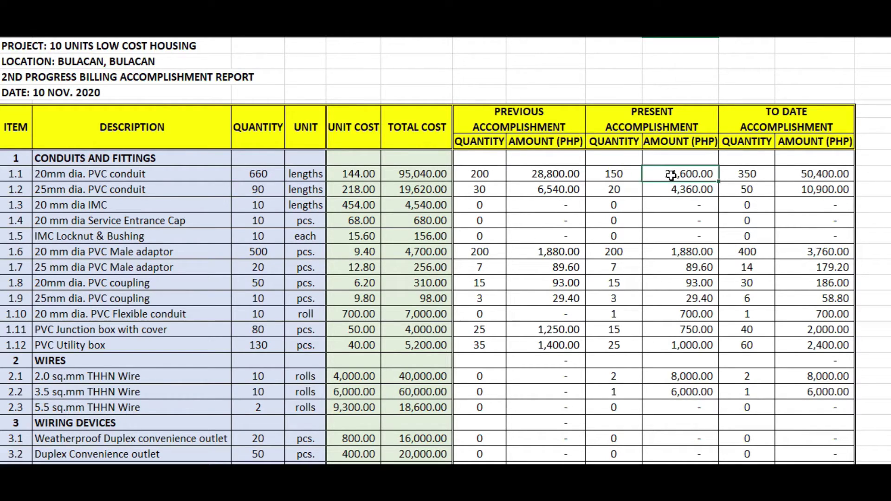
pyautogui.click(616, 174)
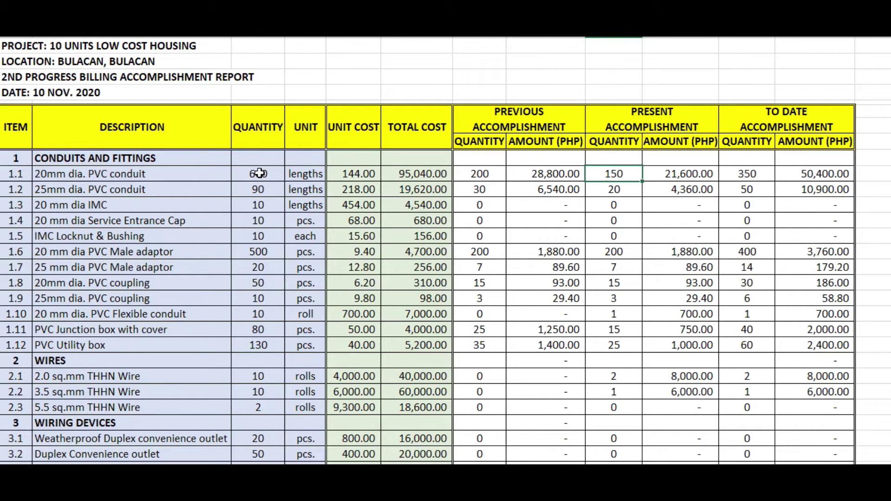
pyautogui.click(348, 176)
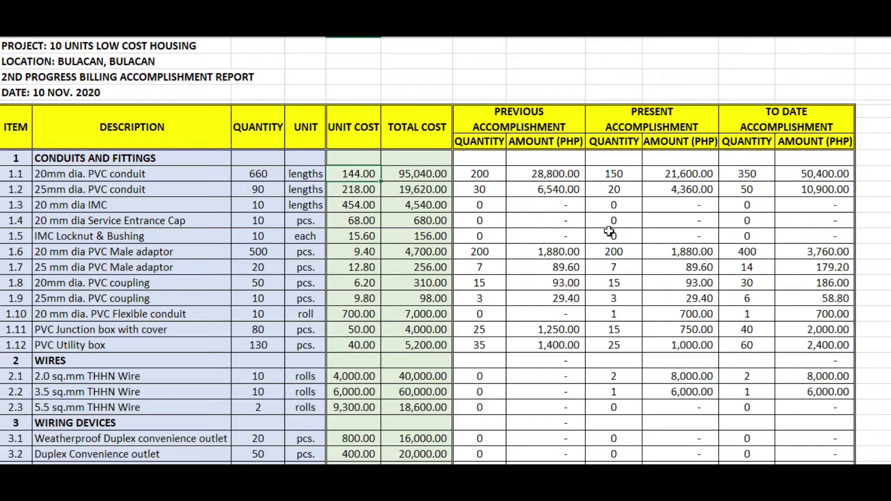
pyautogui.press('Right')
pyautogui.press('Right')
pyautogui.press('Right')
pyautogui.click(616, 175)
pyautogui.click(675, 176)
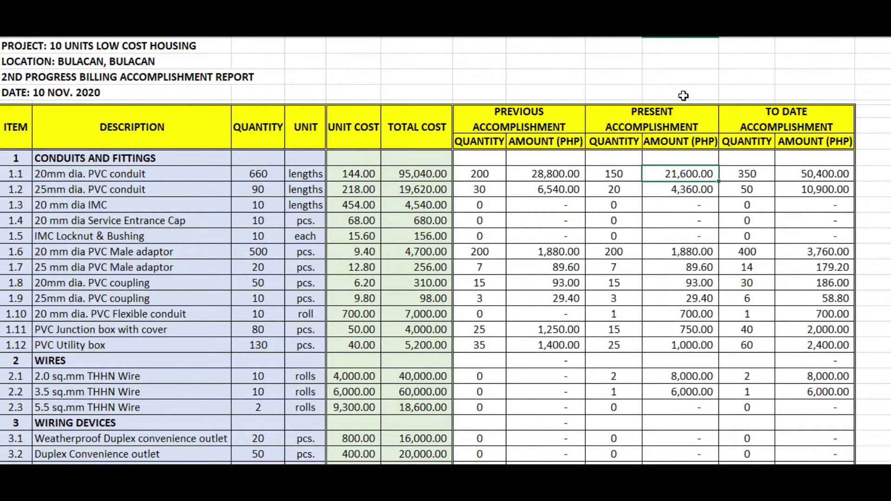
# - Check how the 20mm dia. PVC conduit's To Date quantity combines its previous and present accomplishment quantities
pyautogui.click(619, 173)
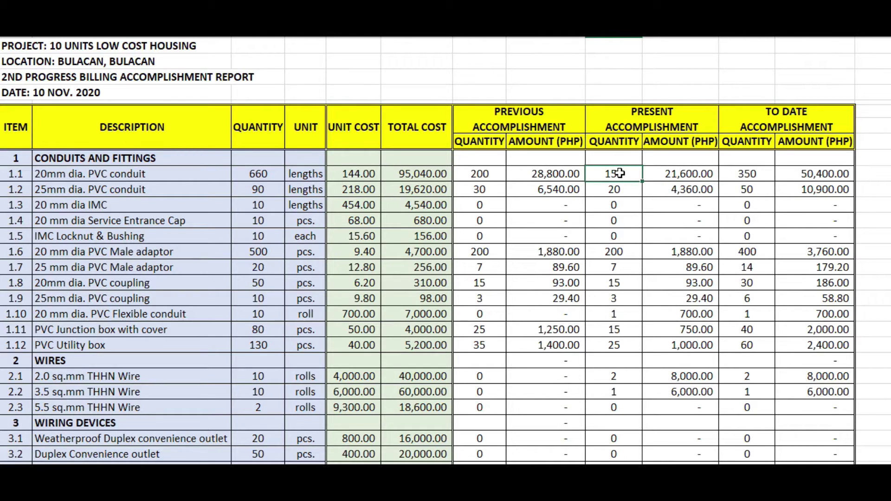
pyautogui.click(476, 172)
pyautogui.click(779, 107)
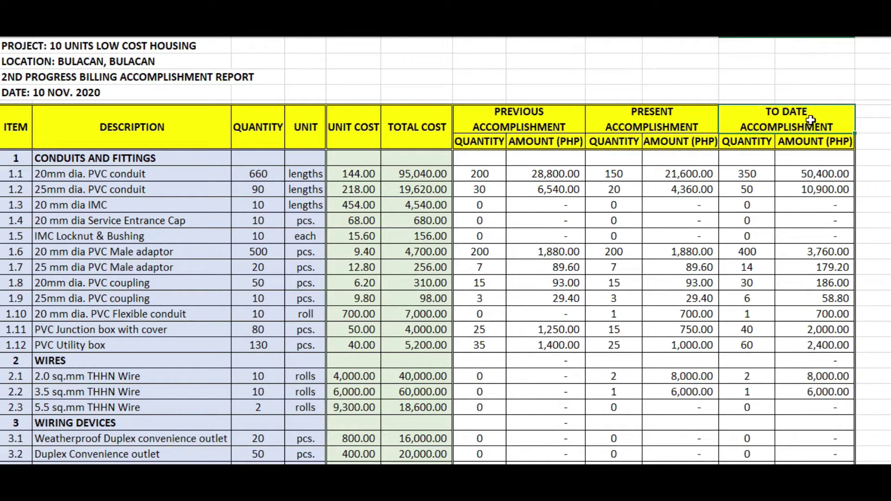
pyautogui.click(750, 175)
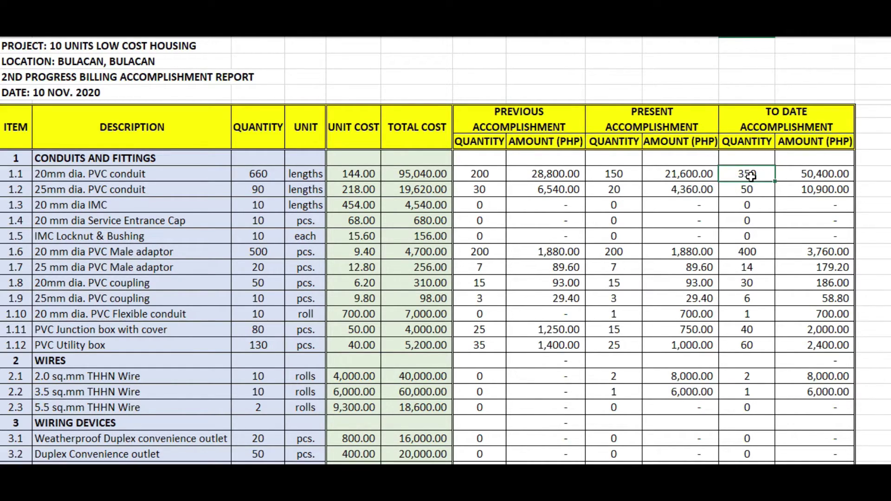
pyautogui.click(611, 174)
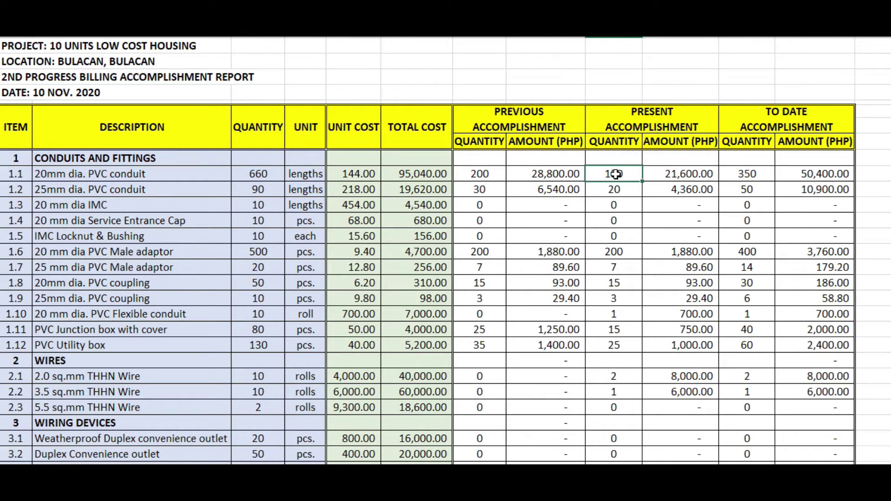
pyautogui.click(480, 174)
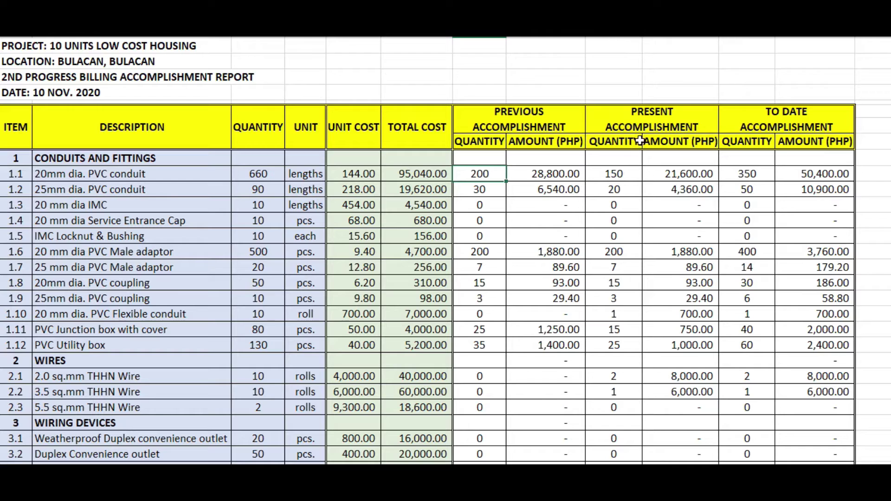
# - Examine the present accomplishment quantities of the 2.0 sq.mm and 3.5 sq.mm THHN wires in the 2nd report
pyautogui.click(635, 123)
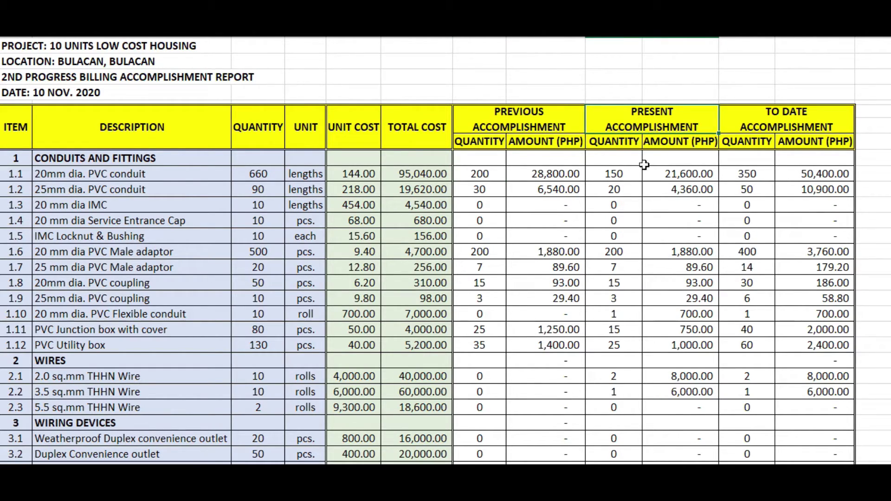
pyautogui.scroll(-1, 655, 278)
pyautogui.scroll(-1, 660, 276)
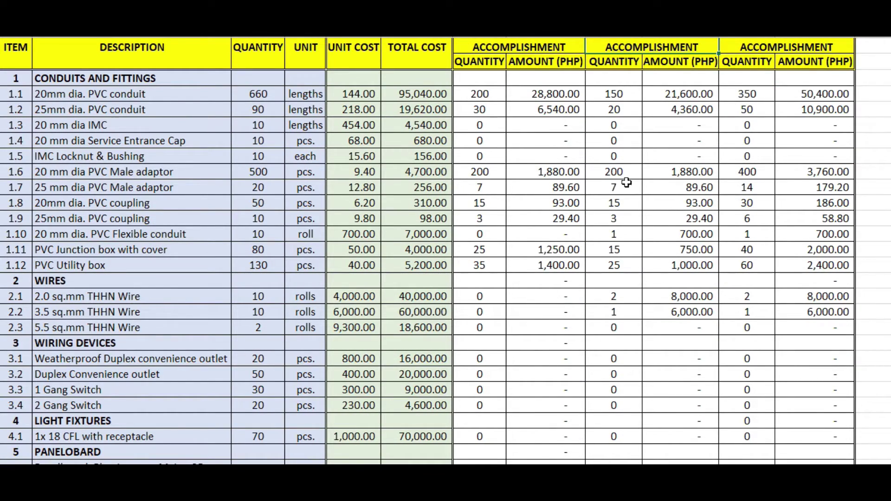
pyautogui.click(51, 303)
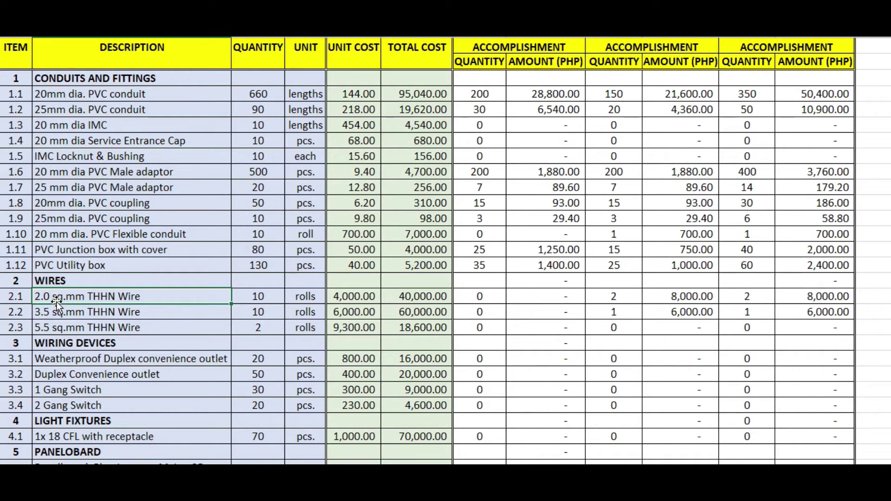
pyautogui.click(56, 314)
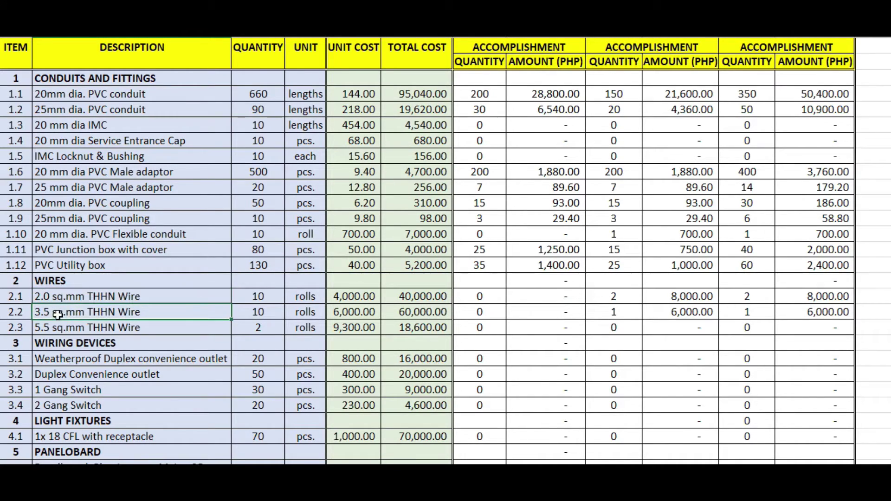
pyautogui.click(616, 299)
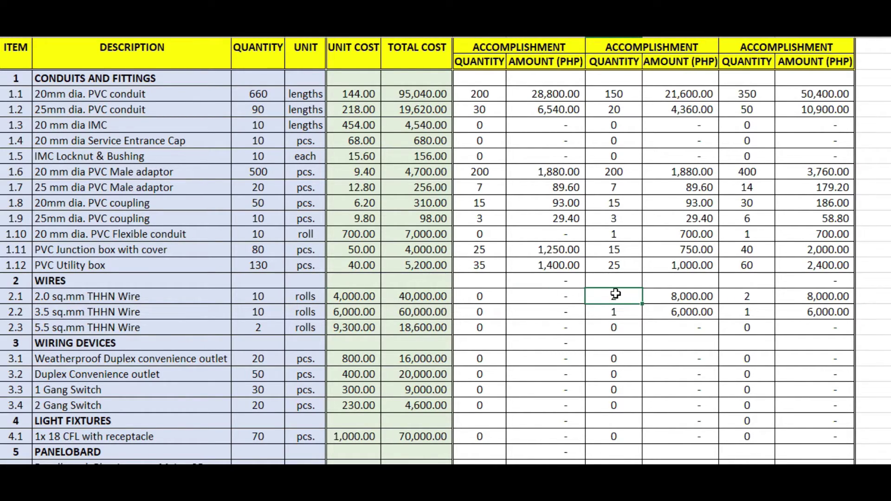
pyautogui.write('2')
pyautogui.press('Return')
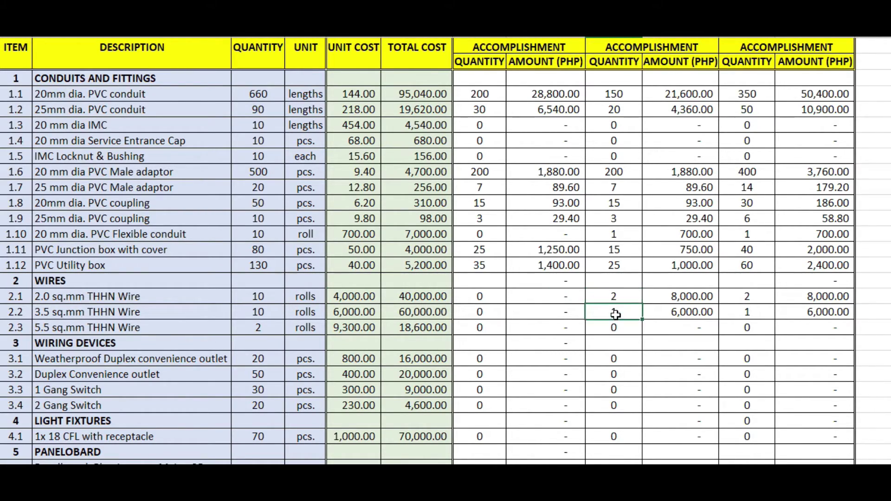
# - Check how the present amounts of the 2.0 and 3.5 sq.mm THHN wires derive from their present quantities and unit costs
pyautogui.click(678, 296)
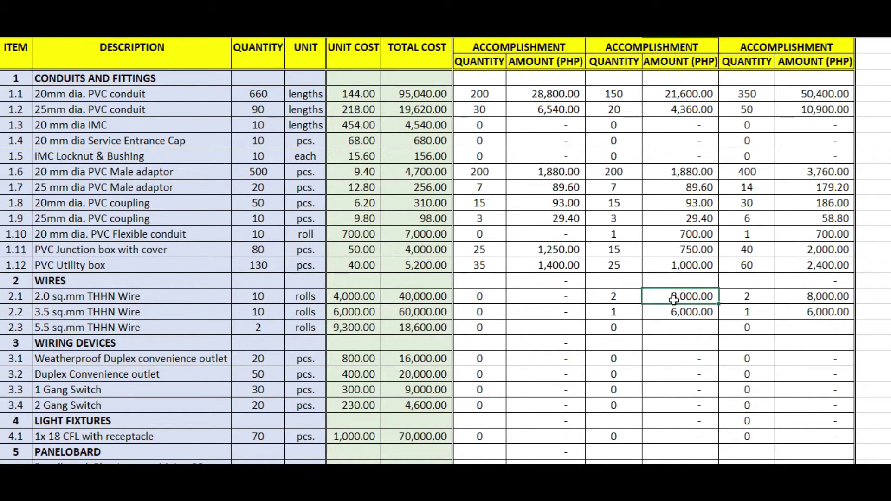
pyautogui.click(619, 296)
pyautogui.click(349, 296)
pyautogui.click(690, 312)
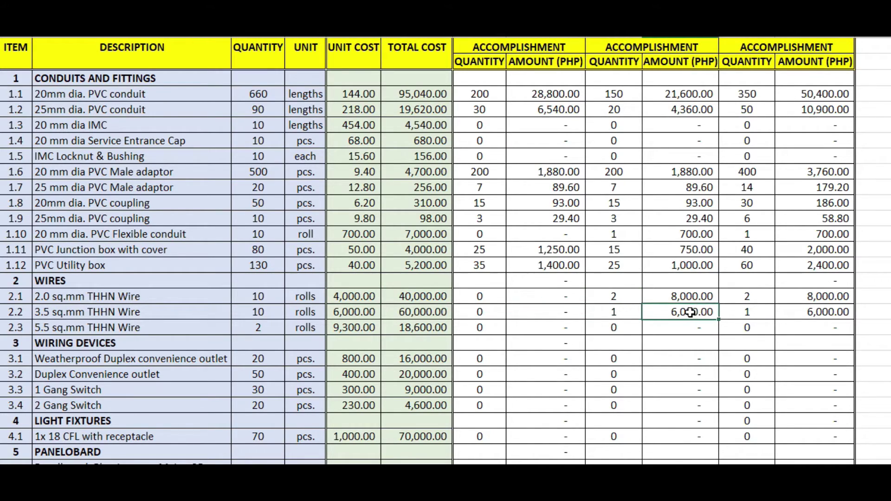
pyautogui.click(618, 312)
pyautogui.click(363, 312)
# - Look through the 2nd report's previous, present and to date accomplishment columns from the headings down to the grand totals
pyautogui.scroll(-2, 682, 330)
pyautogui.scroll(2, 678, 246)
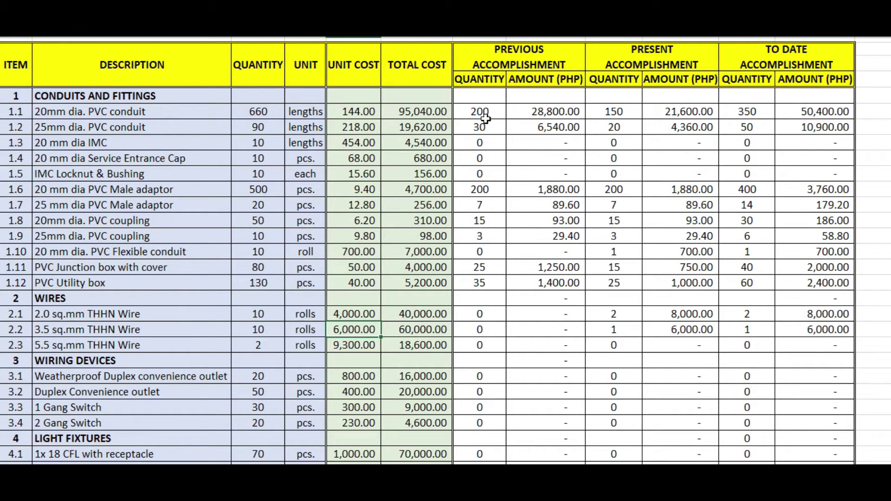
pyautogui.scroll(1, 543, 144)
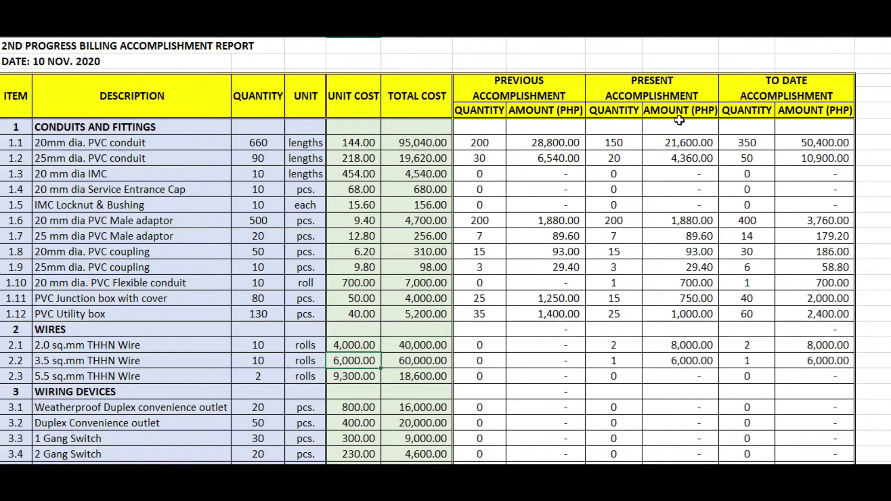
pyautogui.scroll(-2, 649, 354)
pyautogui.scroll(-3, 649, 354)
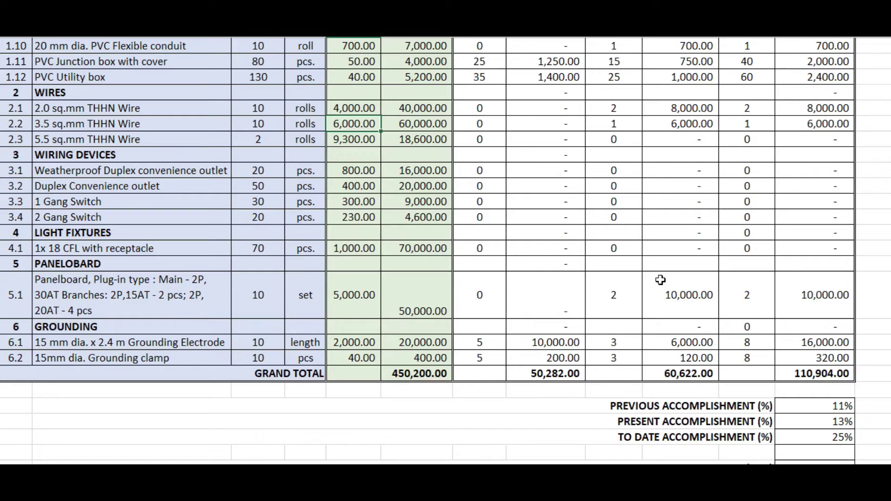
pyautogui.scroll(6, 660, 279)
pyautogui.scroll(-4, 660, 297)
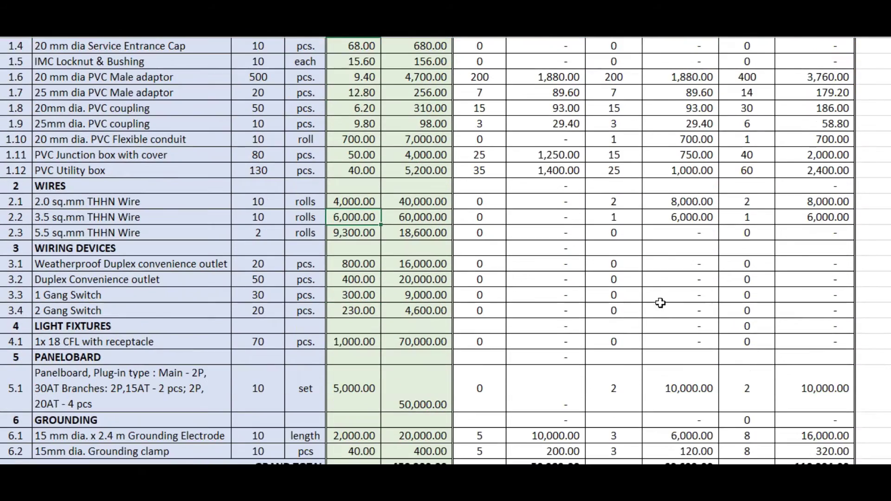
pyautogui.scroll(-2, 660, 302)
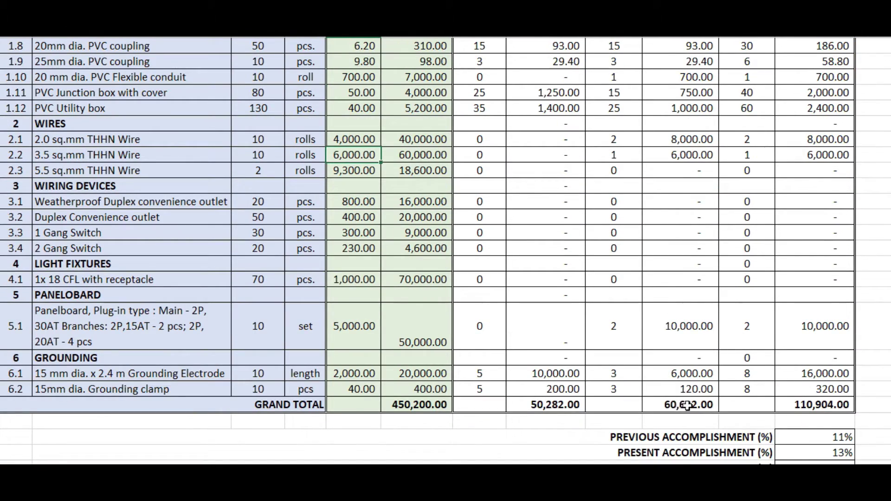
pyautogui.scroll(5, 656, 207)
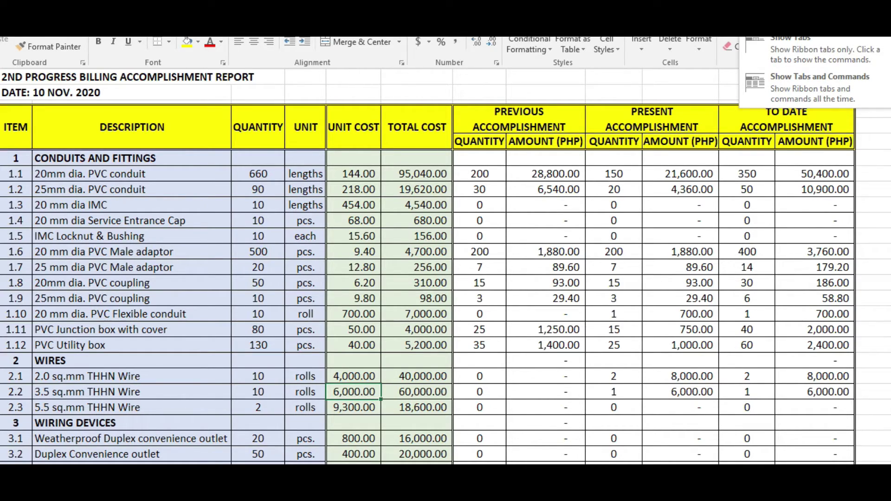
# - Freeze the report's title and table heading rows together with the columns from Item through Total Cost
pyautogui.click(420, 46)
pyautogui.click(472, 167)
pyautogui.click(472, 157)
pyautogui.click(357, 37)
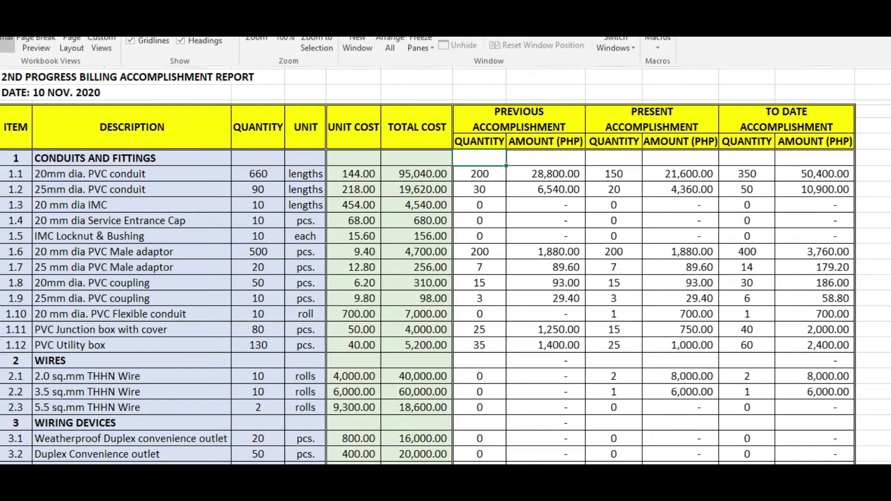
pyautogui.click(418, 49)
pyautogui.click(453, 68)
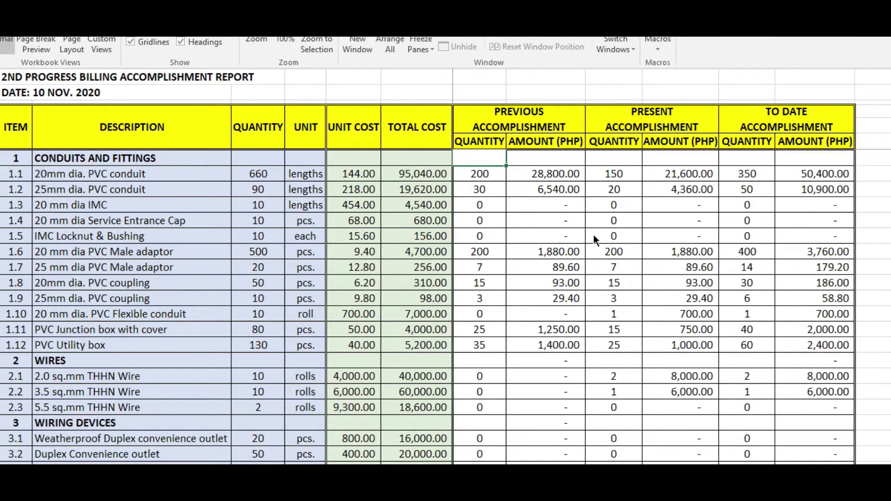
# - Examine the grand total amounts of the present, previous and to date accomplishment columns against their headings
pyautogui.scroll(-7, 564, 221)
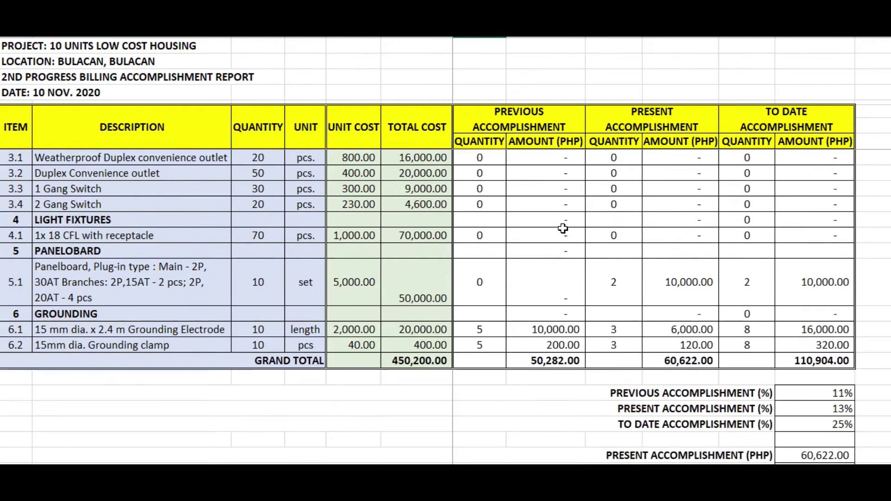
pyautogui.click(645, 122)
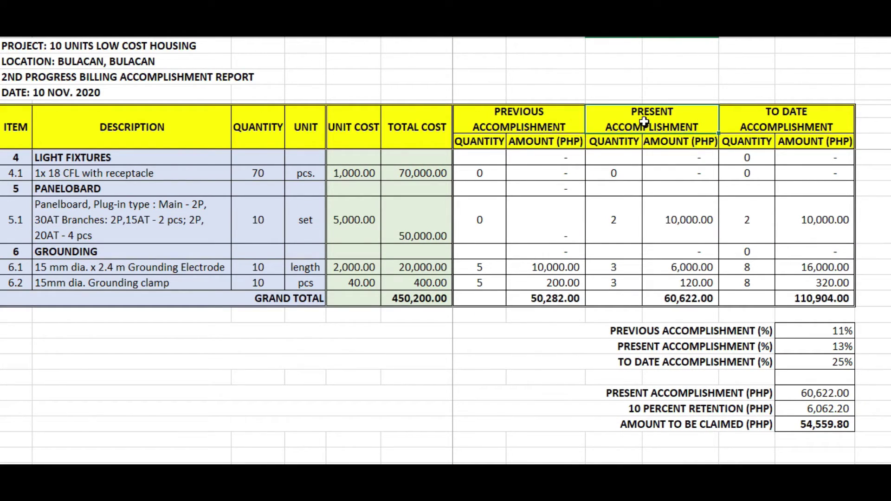
pyautogui.click(669, 300)
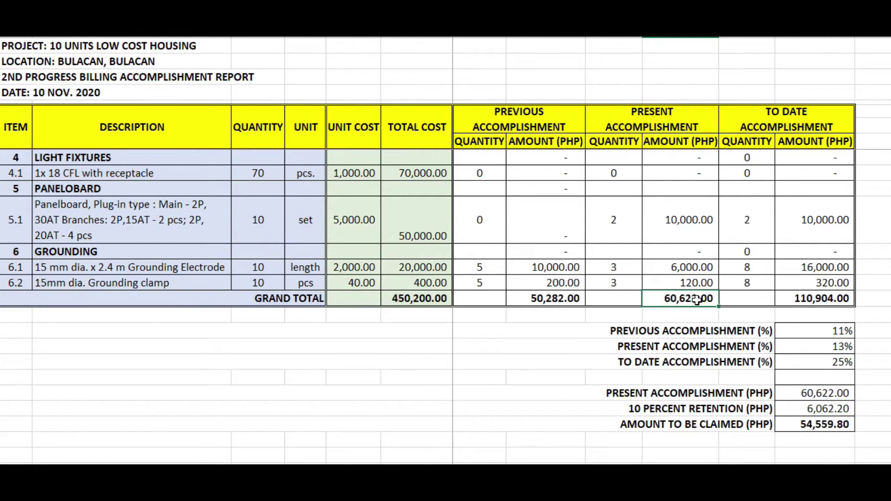
pyautogui.click(505, 118)
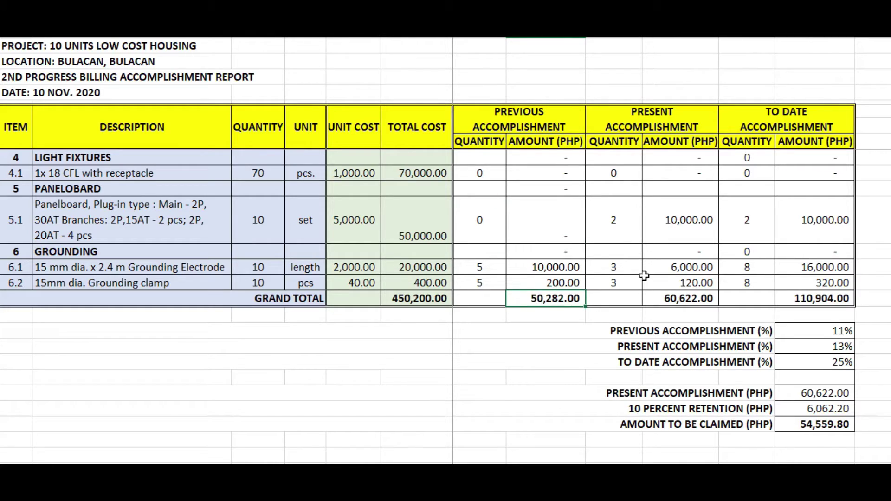
pyautogui.click(802, 114)
pyautogui.click(813, 303)
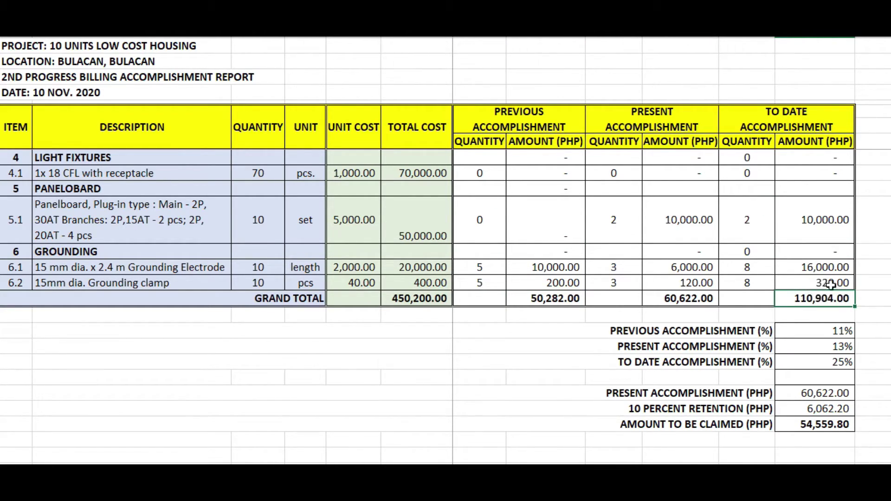
# - Check how the To Date grand total combines the present and previous accomplishment grand totals
pyautogui.press('Left')
pyautogui.press('Left')
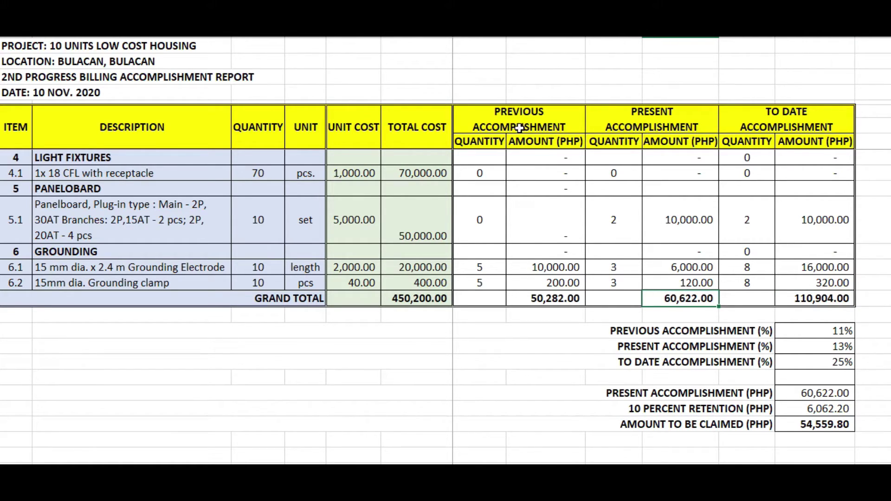
pyautogui.click(545, 298)
pyautogui.click(808, 301)
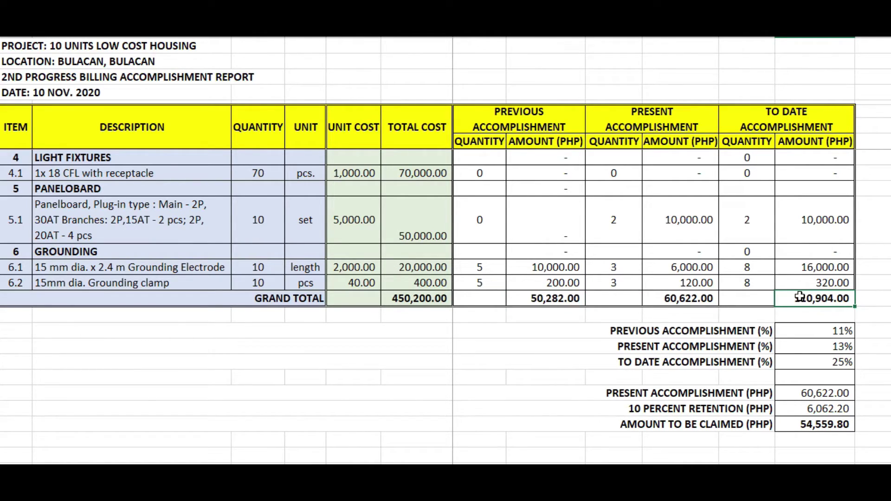
# - Examine the Previous Accomplishment (%) entry in the summary below the grand total
pyautogui.scroll(-2, 789, 353)
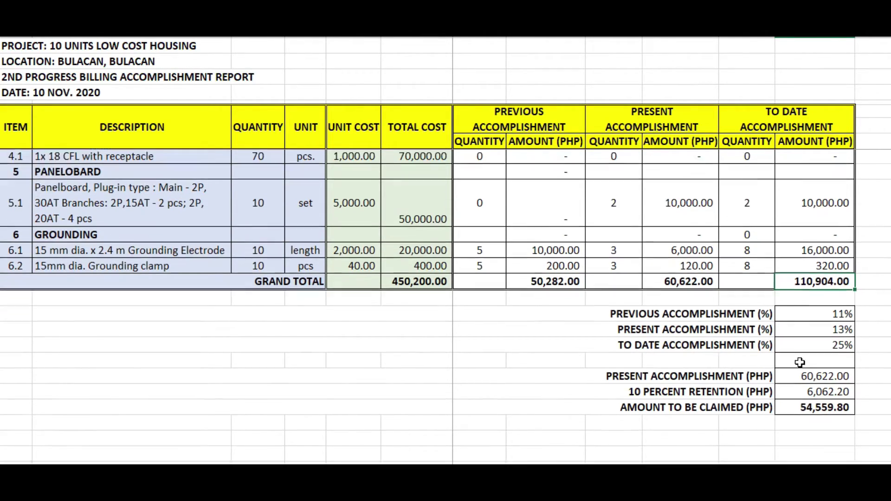
pyautogui.scroll(2, 638, 260)
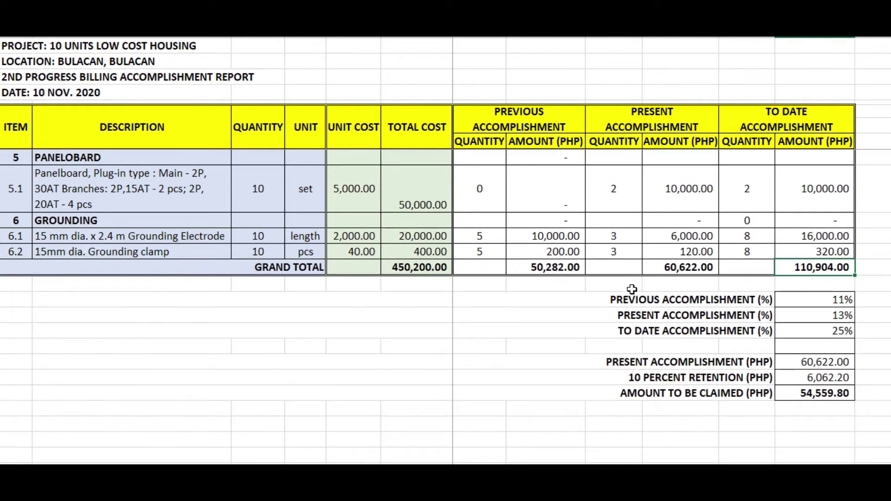
pyautogui.click(622, 302)
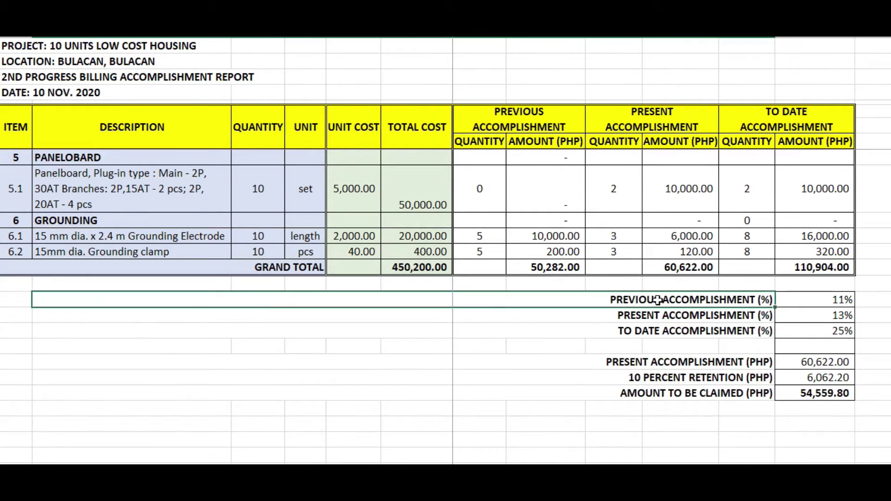
pyautogui.click(824, 303)
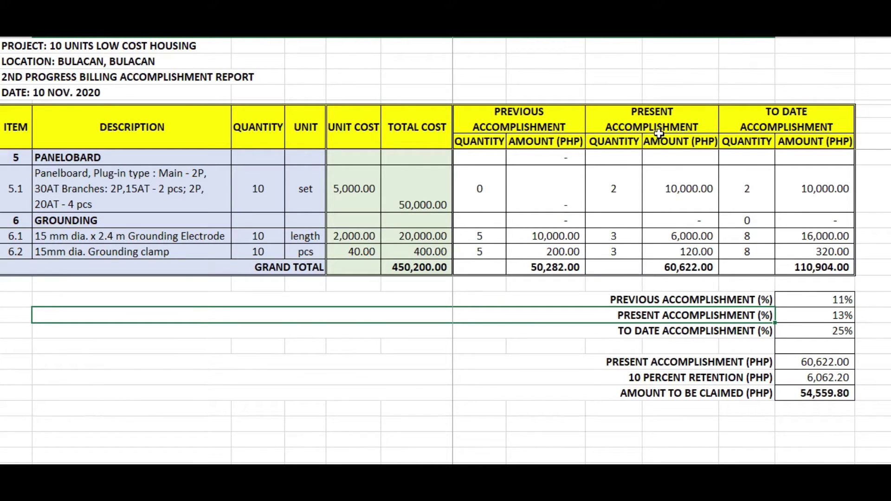
# - Check how the Present Accomplishment (%) derives from the present grand total amount and the total contract cost
pyautogui.click(817, 317)
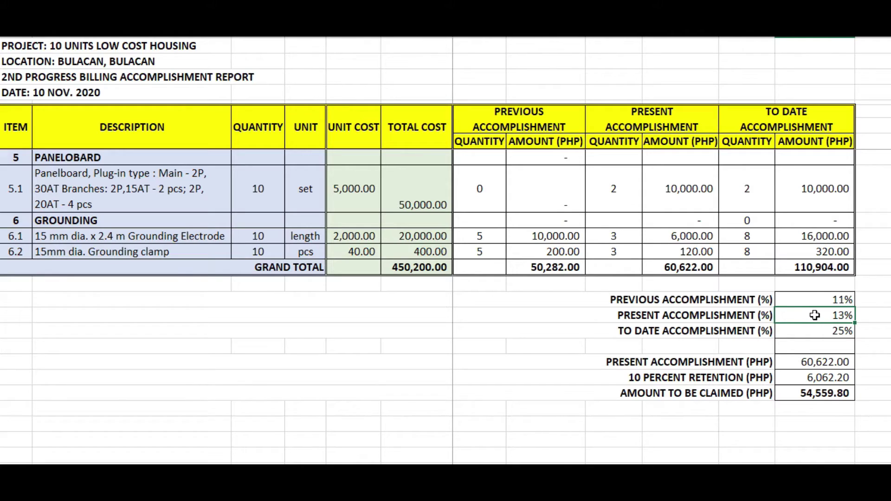
pyautogui.click(686, 268)
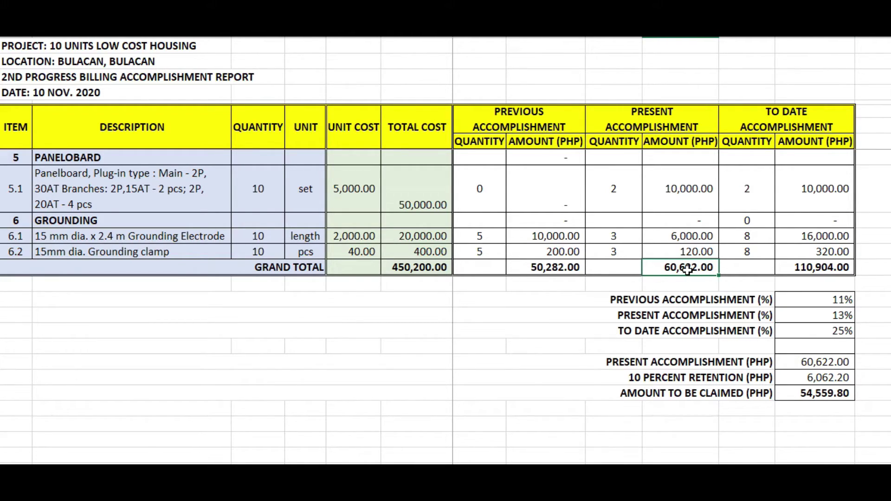
pyautogui.click(402, 130)
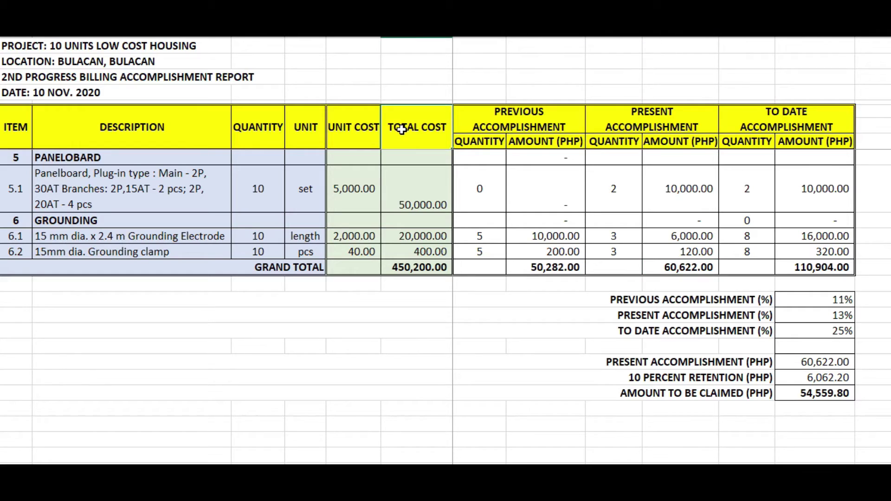
pyautogui.click(406, 268)
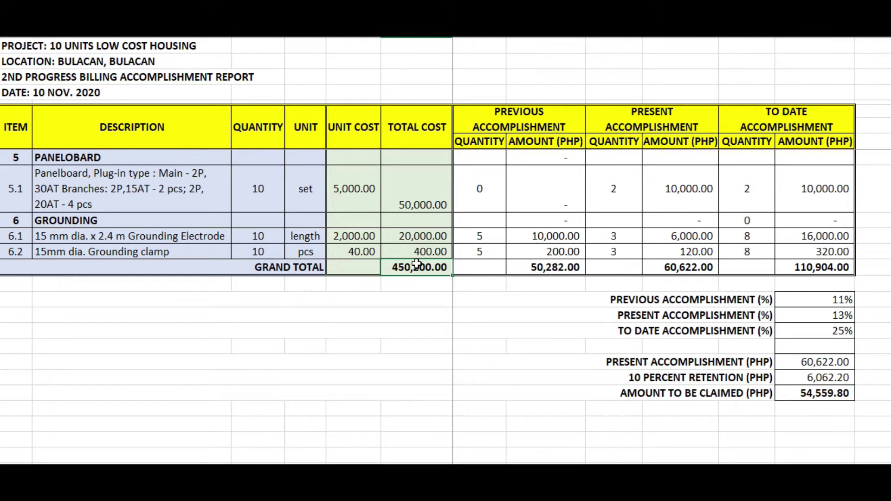
pyautogui.click(833, 315)
# - Check how the To Date Accomplishment (%) combines the previous and present accomplishment percentages
pyautogui.click(622, 330)
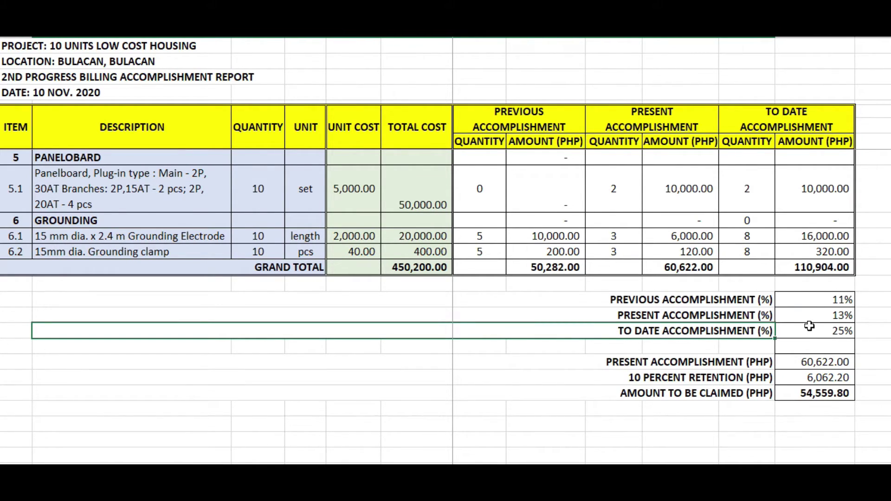
pyautogui.click(820, 300)
pyautogui.click(816, 315)
pyautogui.click(828, 332)
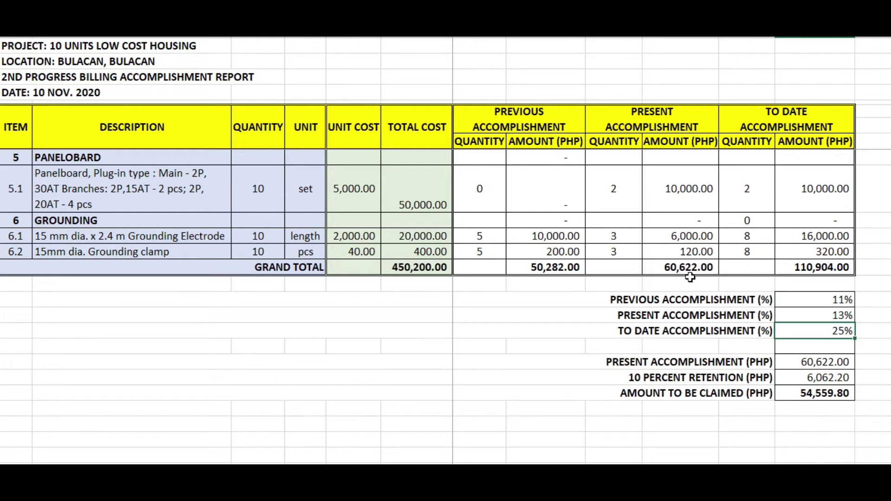
# - Check how the 10 percent retention derives from the present accomplishment amount in the second billing summary
pyautogui.click(619, 363)
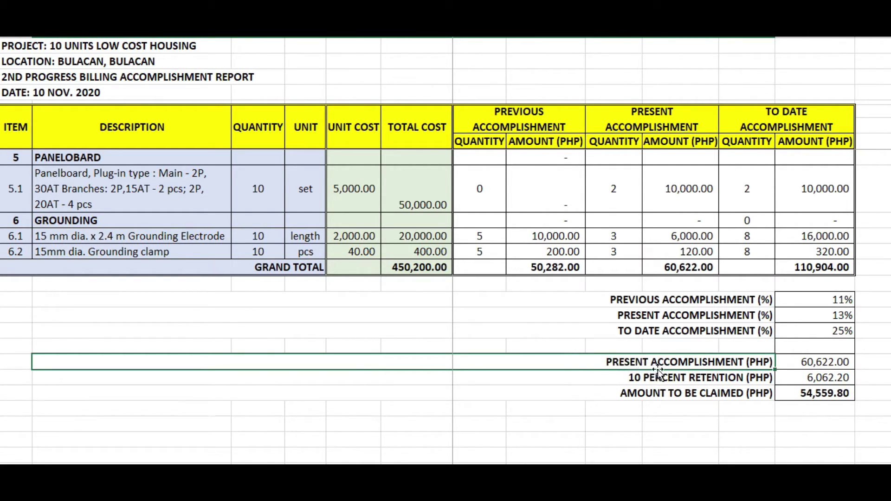
pyautogui.click(805, 361)
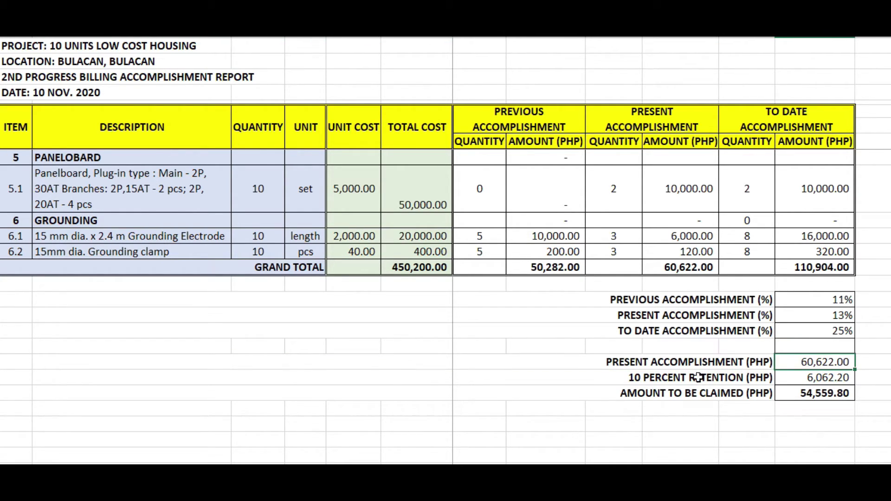
pyautogui.click(632, 379)
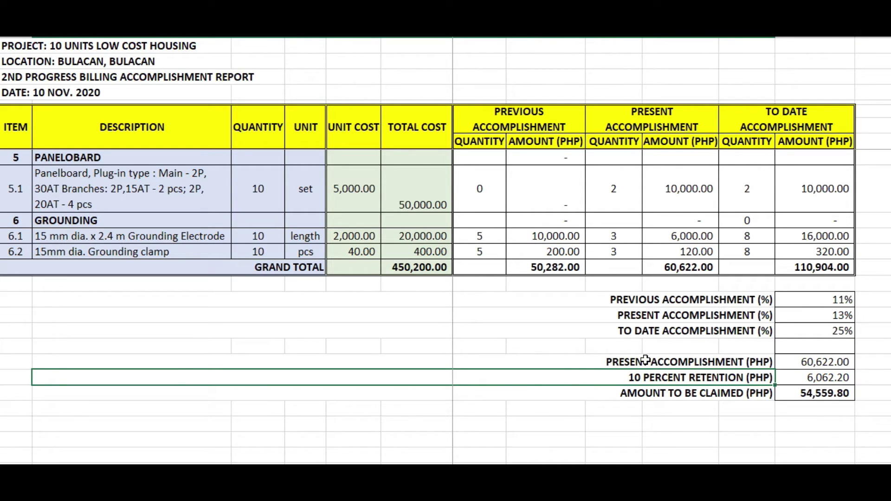
pyautogui.click(823, 361)
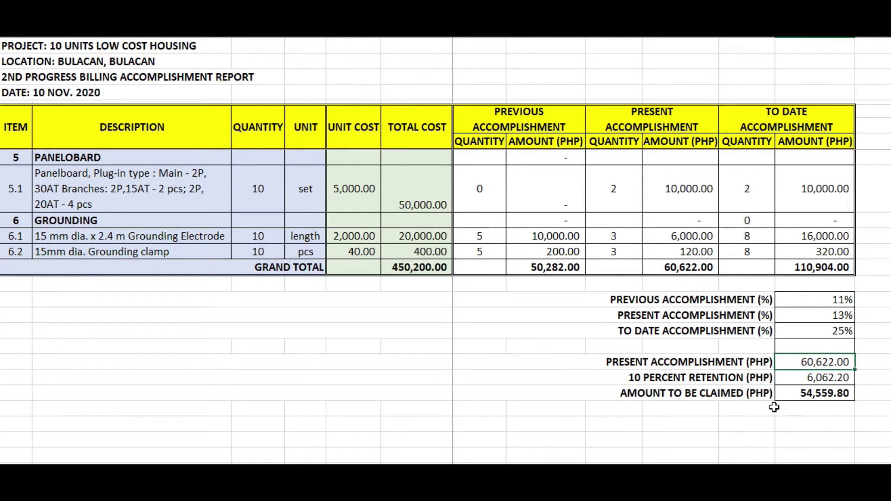
pyautogui.click(788, 379)
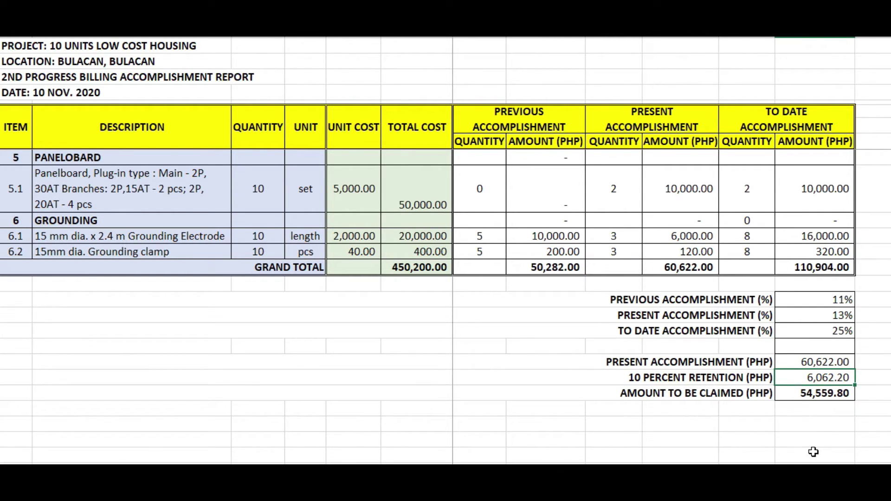
# - Check how the amount to be claimed results from deducting the retention from the present accomplishment
pyautogui.click(799, 362)
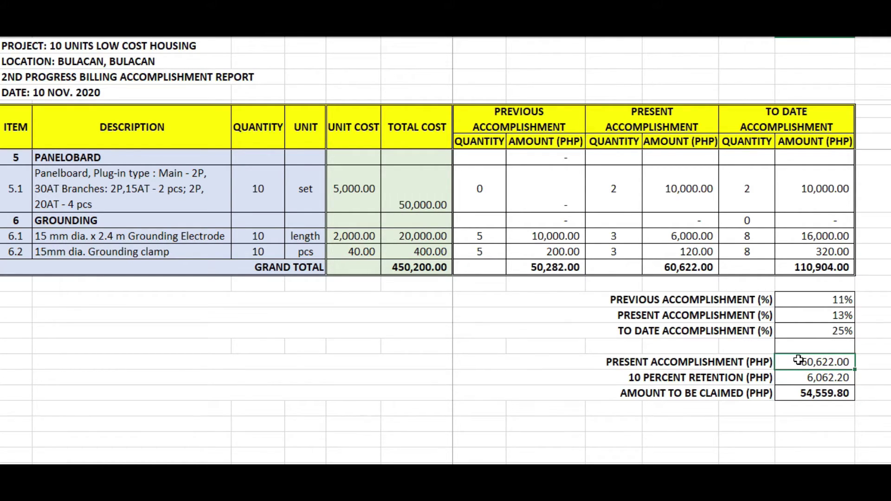
pyautogui.click(797, 376)
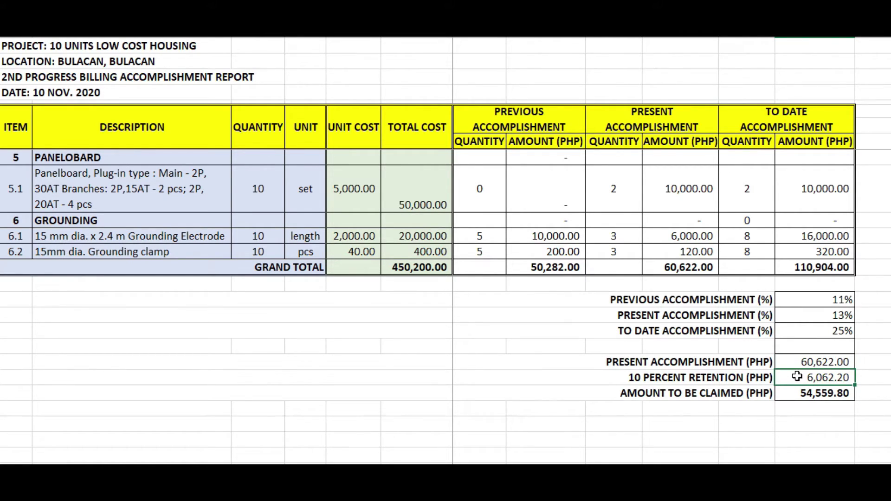
pyautogui.click(796, 392)
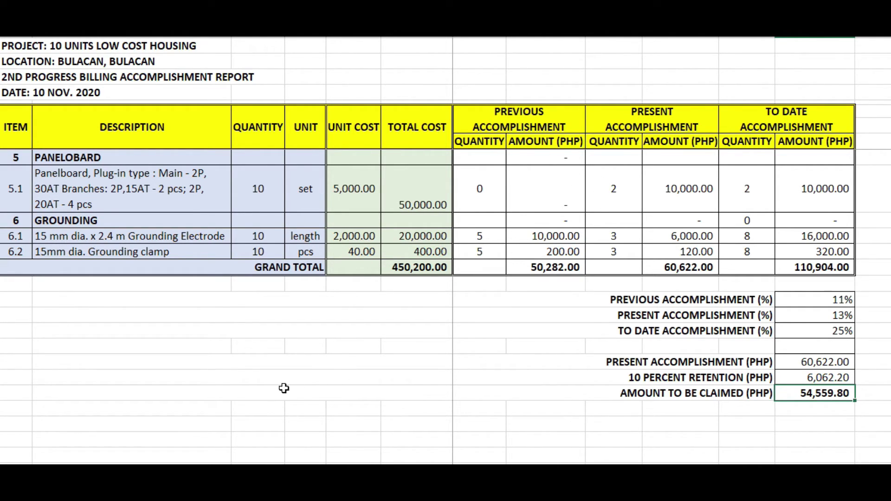
# - Switch to the First Progress Billing Accomplishment Report and review its title and itemized accomplishment quantities and amounts
pyautogui.click(134, 464)
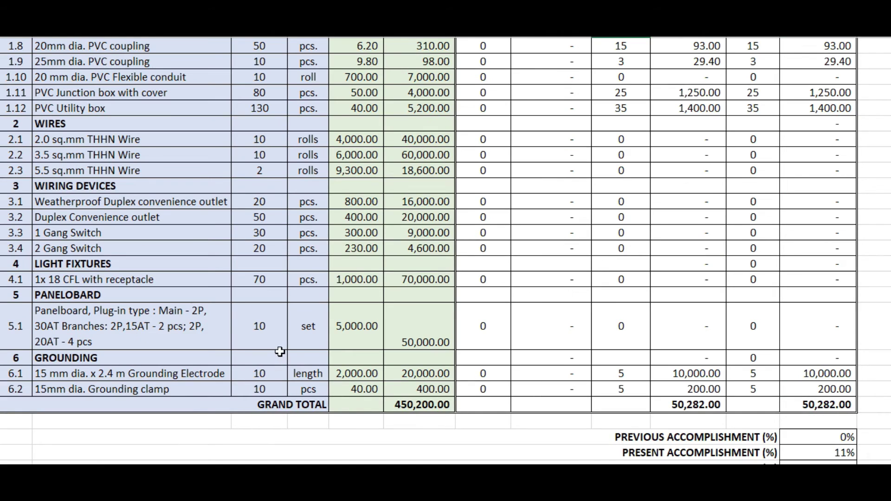
pyautogui.scroll(5, 280, 352)
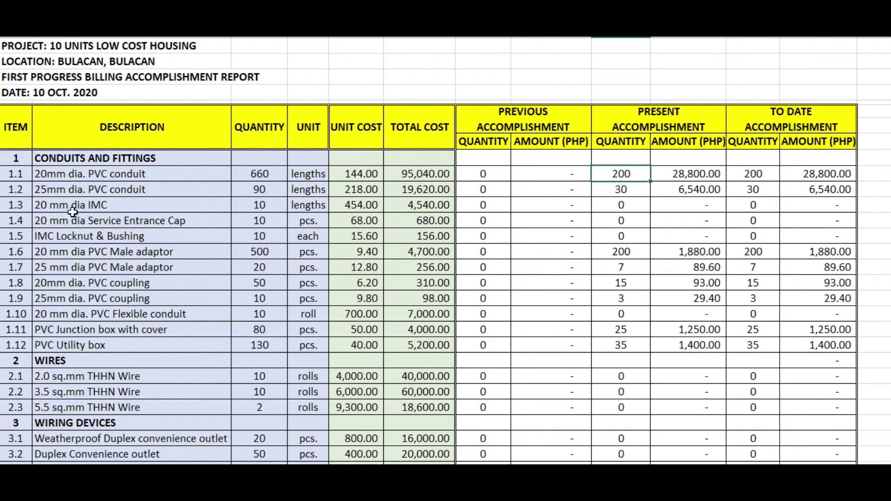
pyautogui.click(22, 78)
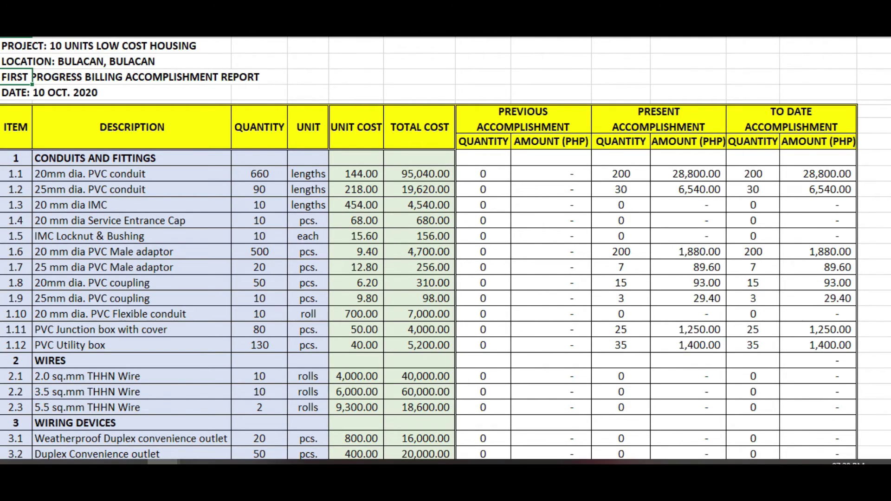
pyautogui.moveTo(889, 211)
pyautogui.mouseDown()
pyautogui.moveTo(888, 220)
pyautogui.moveTo(874, 209)
pyautogui.mouseUp()
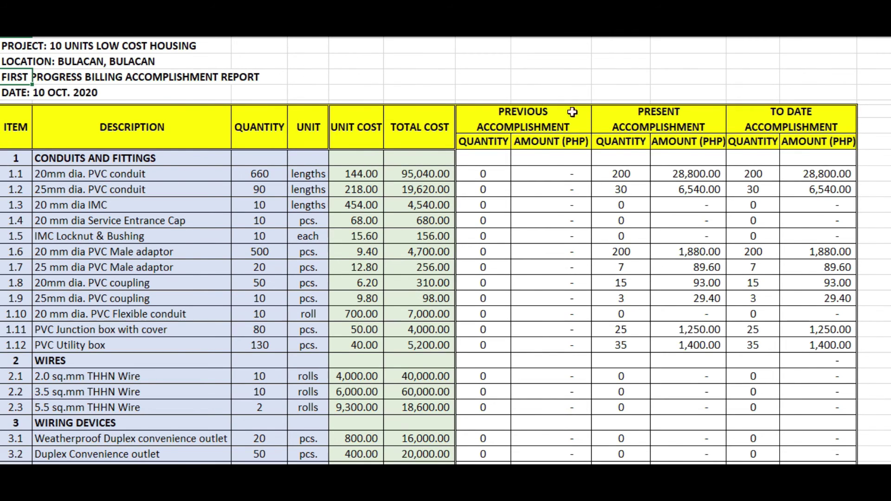
pyautogui.scroll(-3, 523, 247)
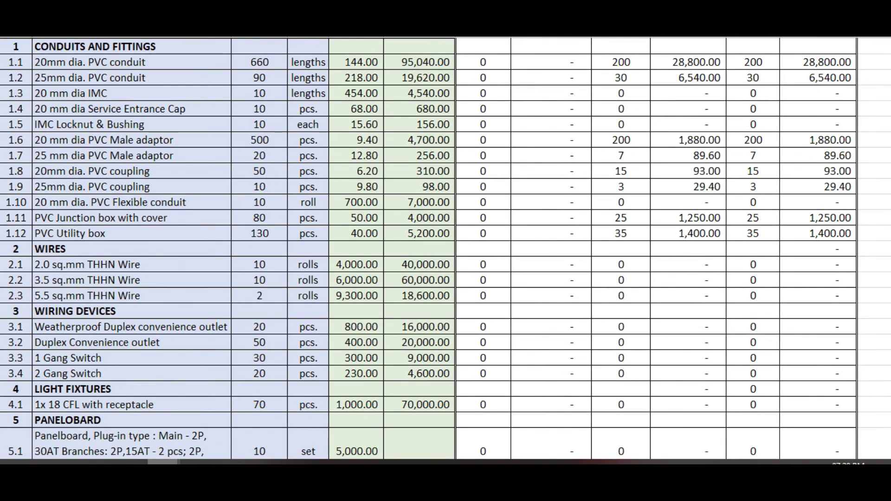
# - Open the First Progress Billing invoice and review its header, contract amount, claim and retention lines, note and total amount to be claimed
pyautogui.click(193, 433)
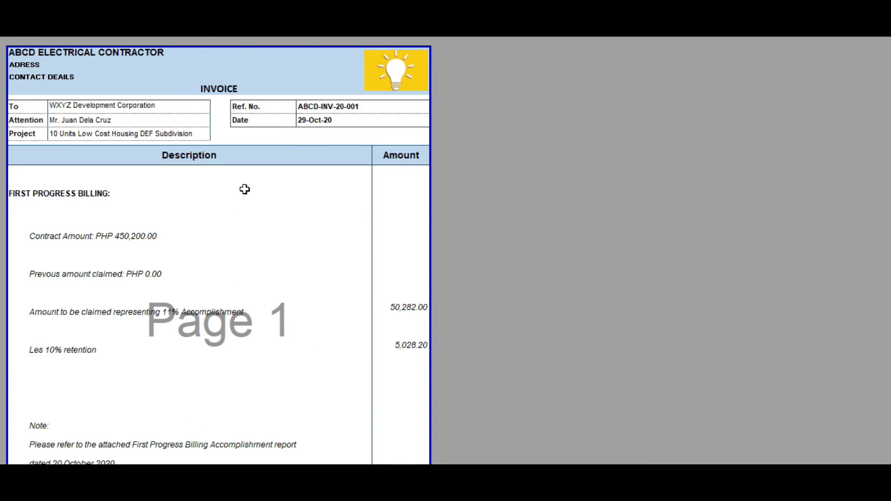
pyautogui.scroll(-5, 221, 212)
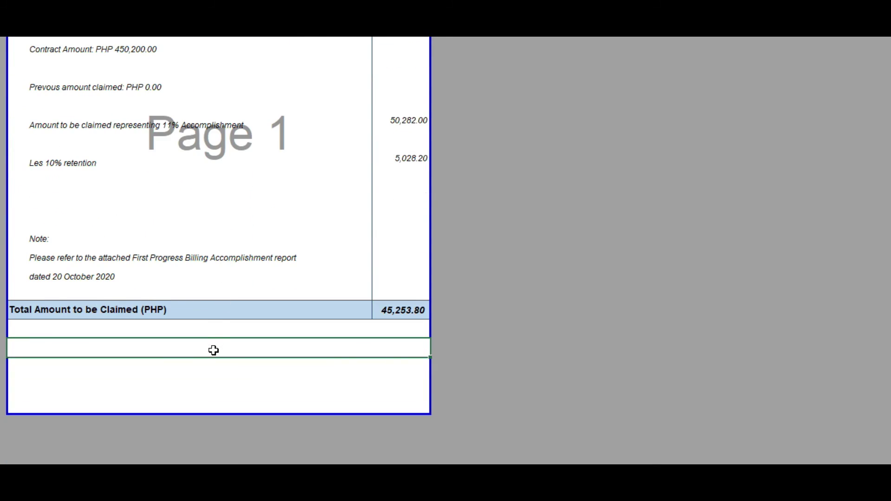
pyautogui.scroll(5, 213, 351)
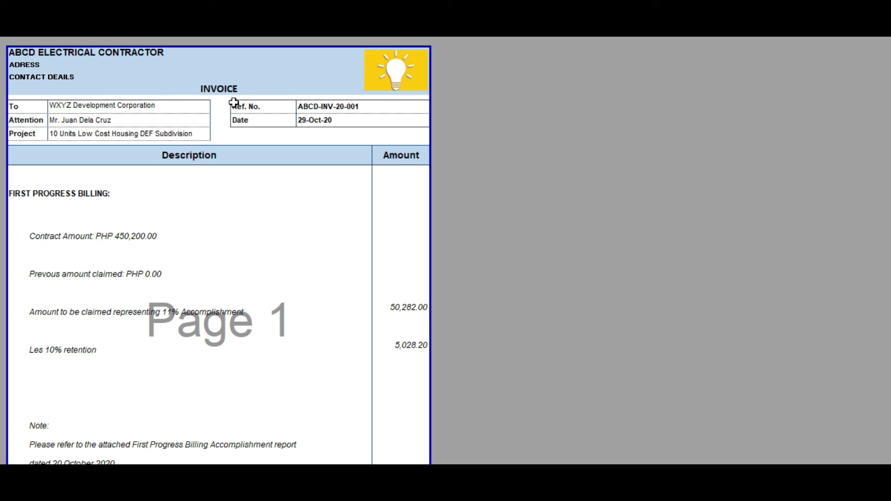
pyautogui.scroll(-5, 203, 205)
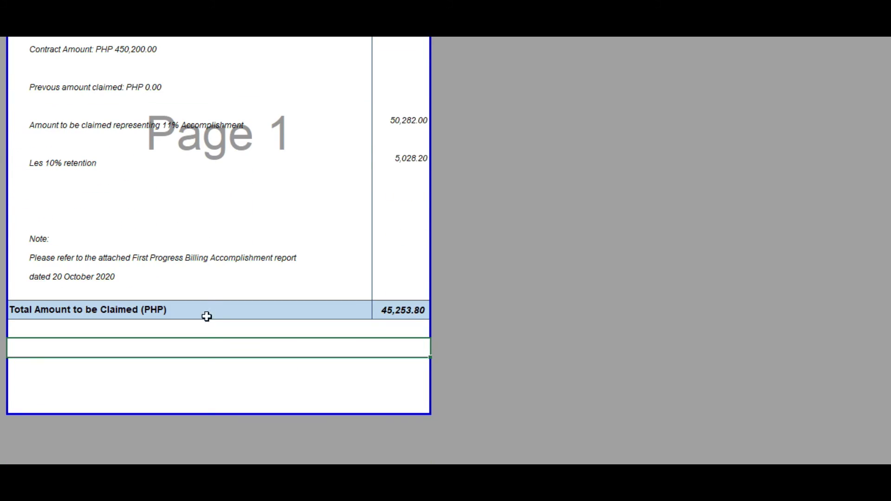
pyautogui.scroll(5, 210, 346)
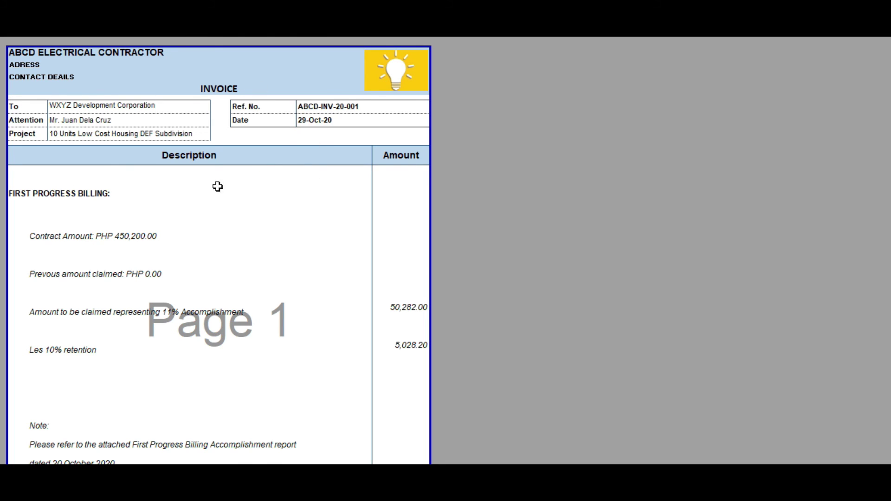
pyautogui.scroll(-2, 236, 153)
pyautogui.scroll(-4, 237, 225)
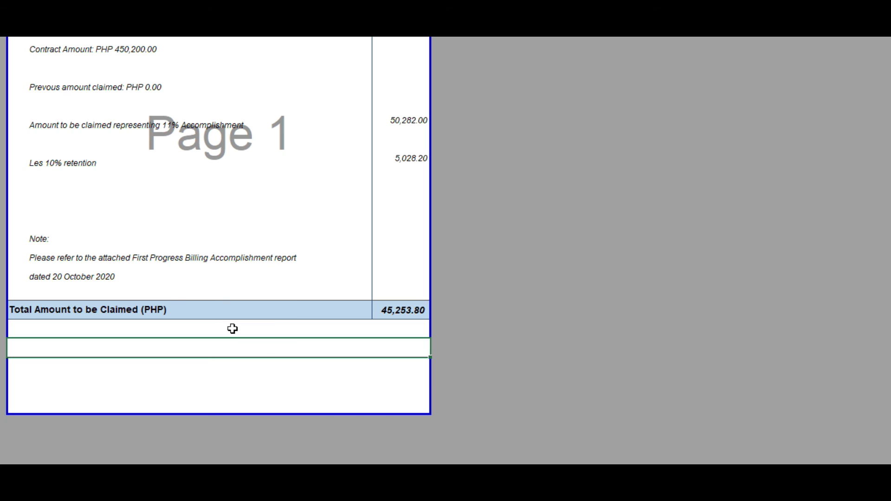
pyautogui.scroll(6, 223, 283)
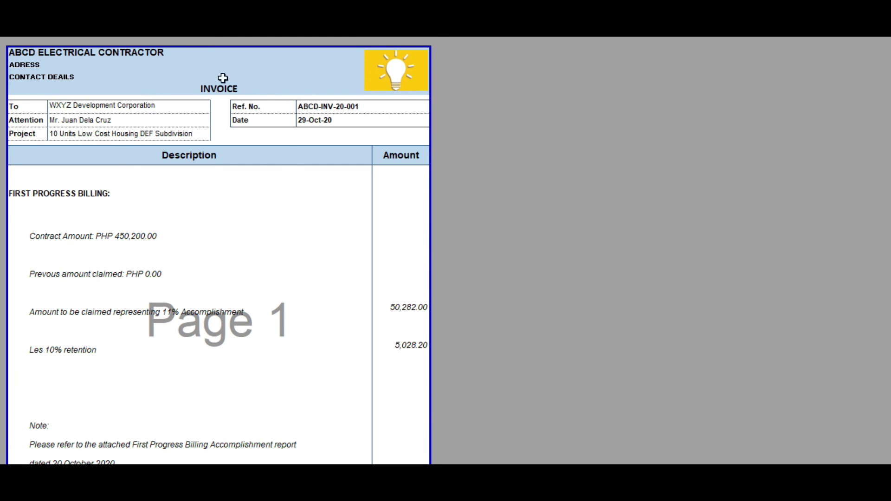
pyautogui.scroll(-6, 234, 227)
pyautogui.scroll(-5, 232, 241)
pyautogui.scroll(10, 227, 228)
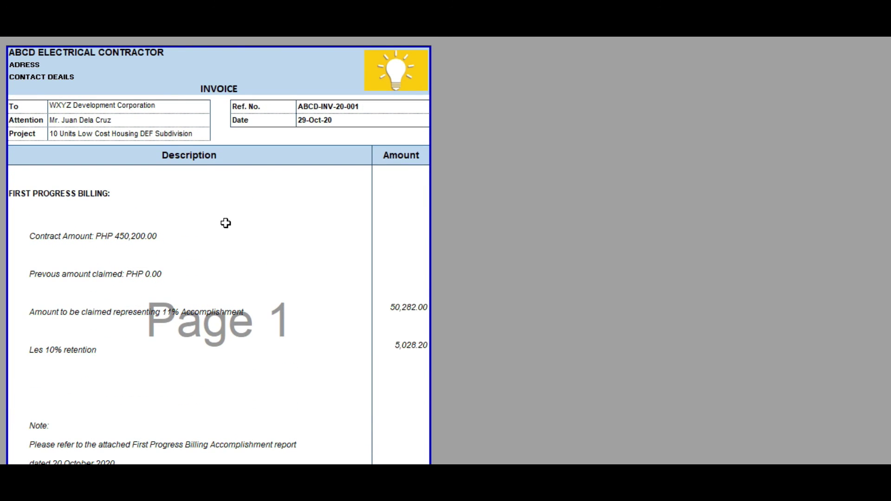